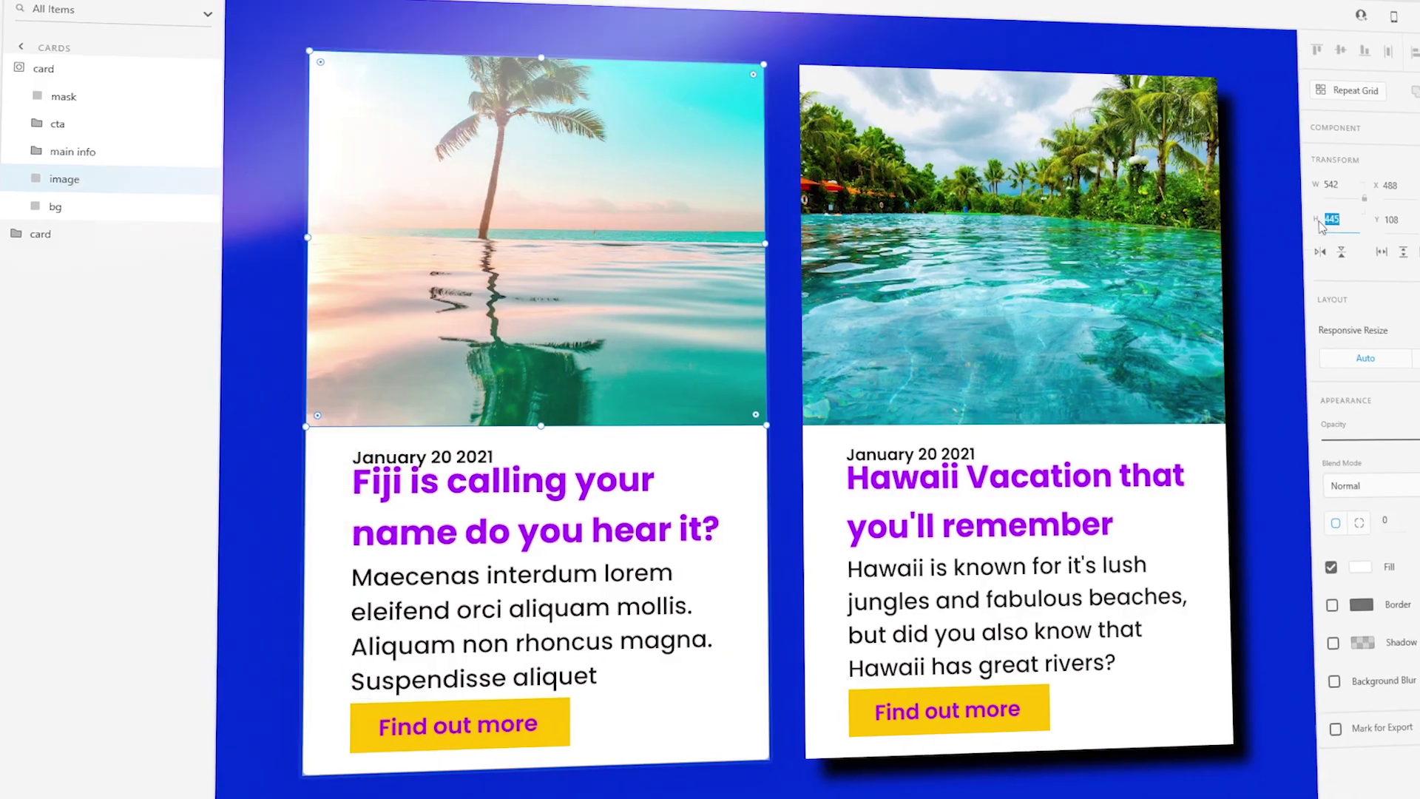
Step: Set the Fiji photo height to 300 and give the body text a lighter font weight
type("300")
key("Return")
left_click(501, 497)
double_click(518, 517)
left_click(1406, 433)
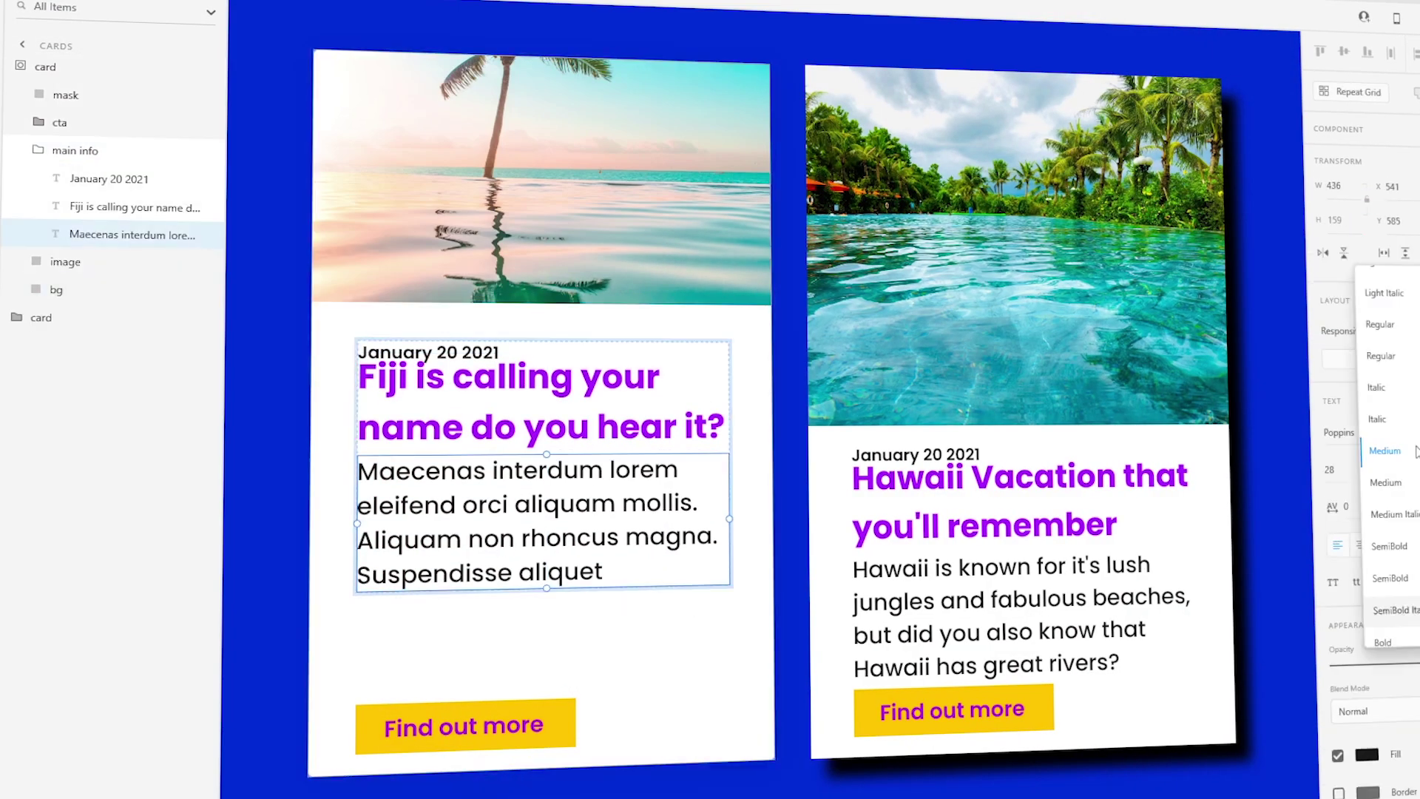
left_click(1415, 451)
left_click(778, 479)
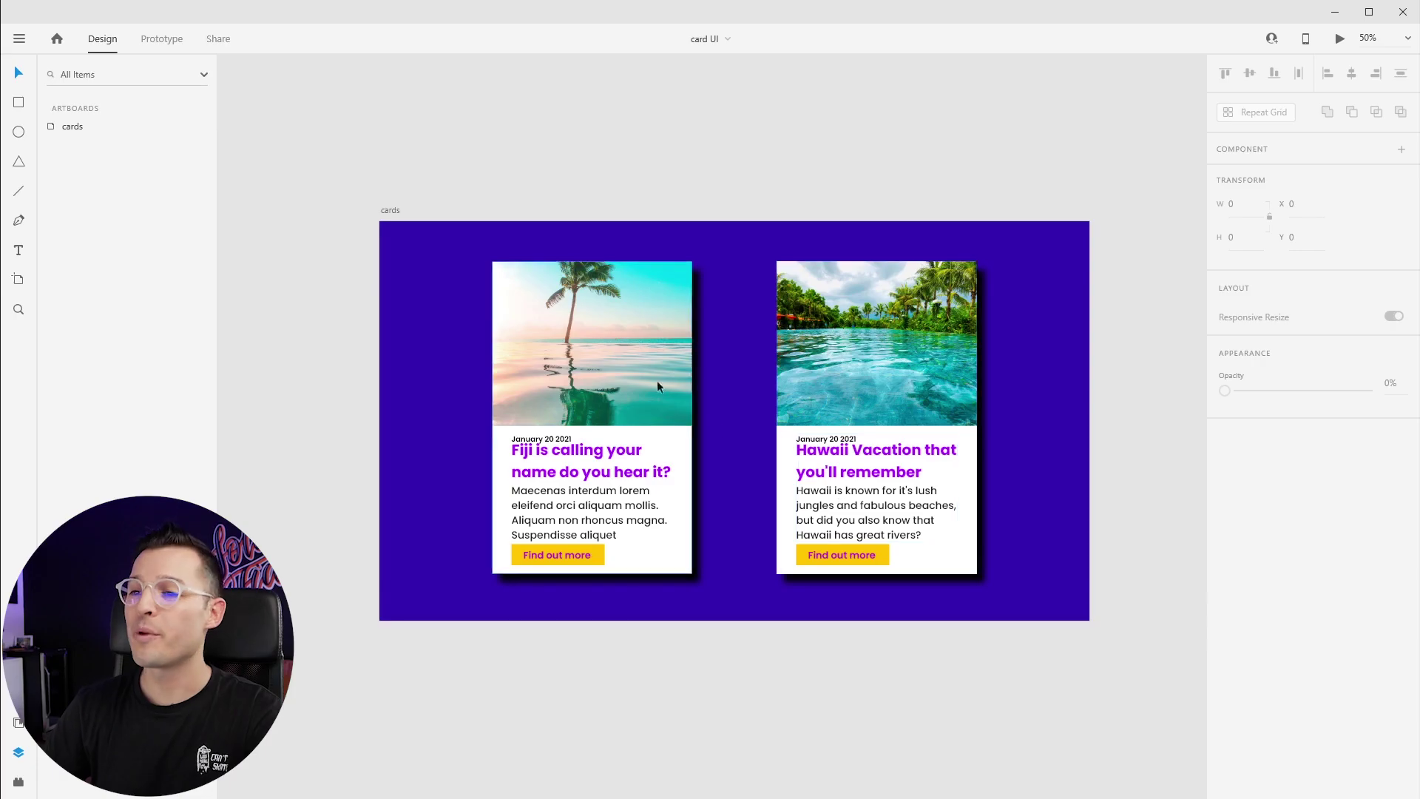
left_click_drag(495, 410, 1062, 685)
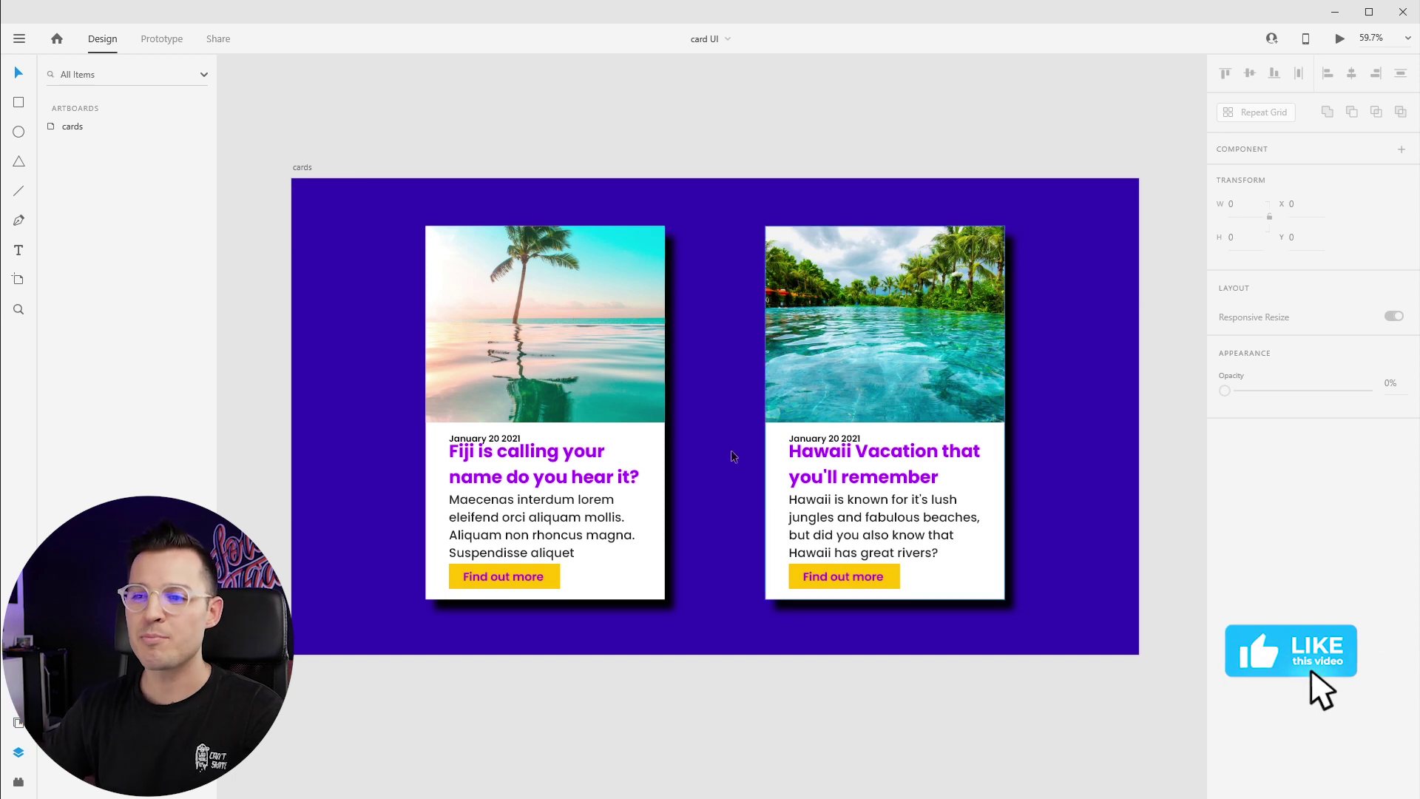
key("z")
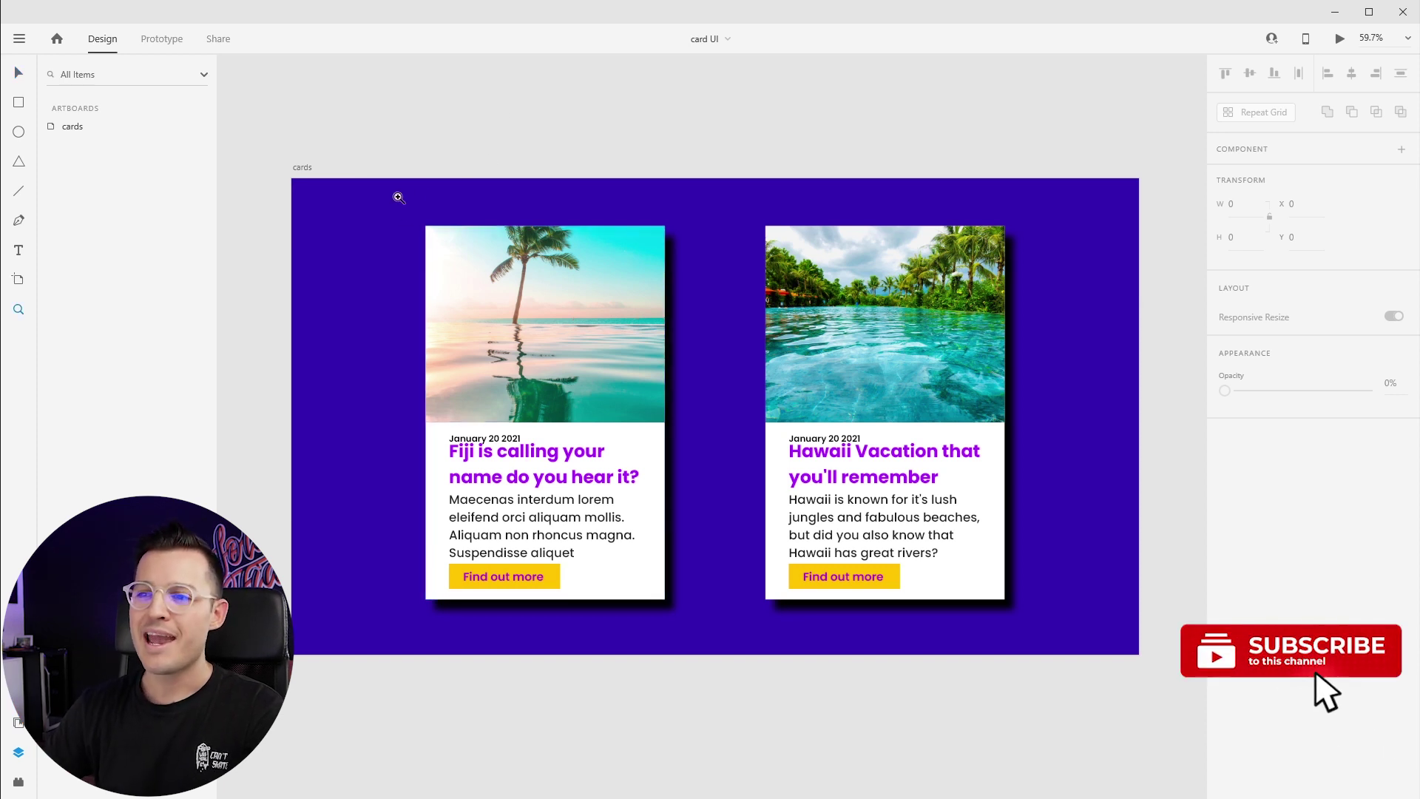
left_click_drag(398, 198, 956, 646)
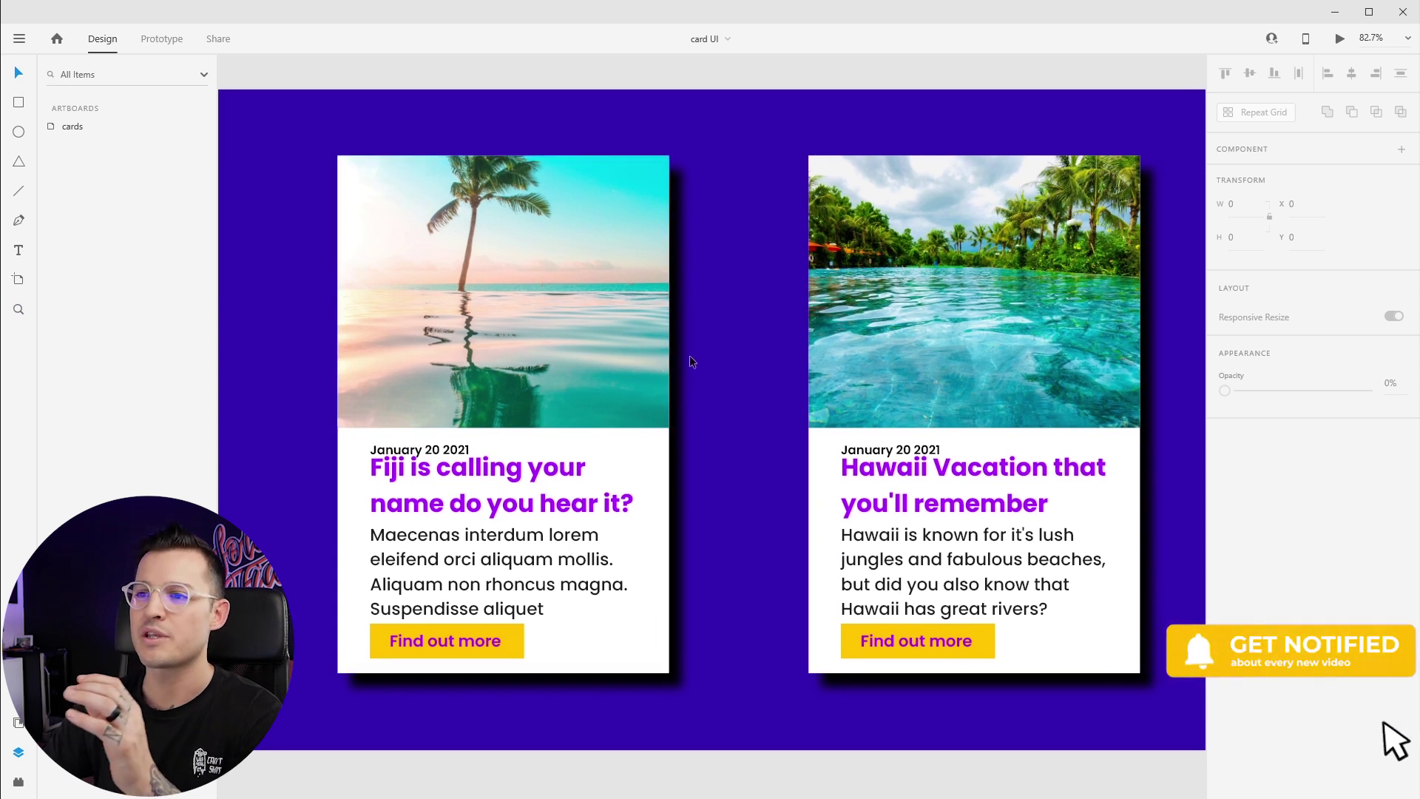
Step: Turn off the drop shadow on the Fiji card's background rectangle
left_click(627, 336)
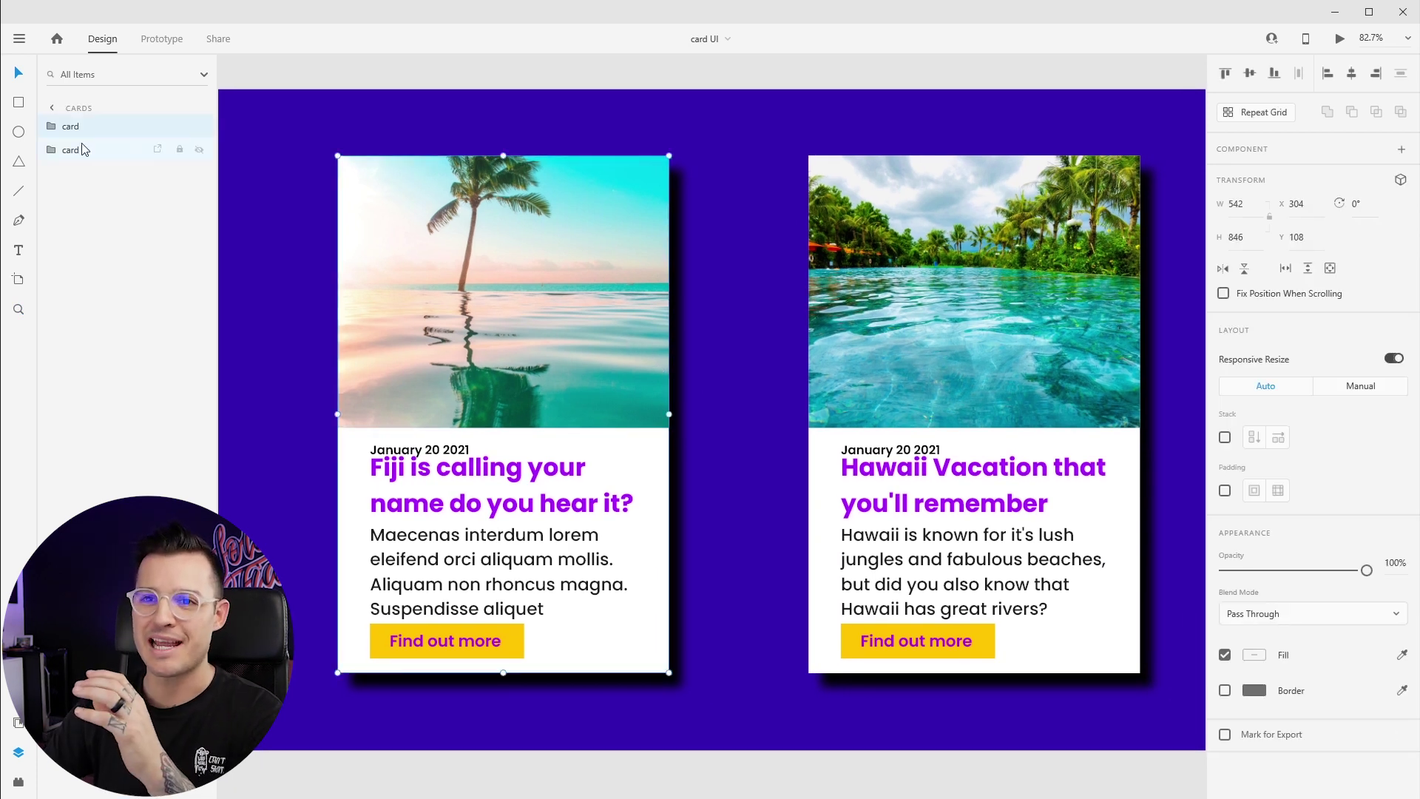
left_click(51, 126)
left_click(98, 296)
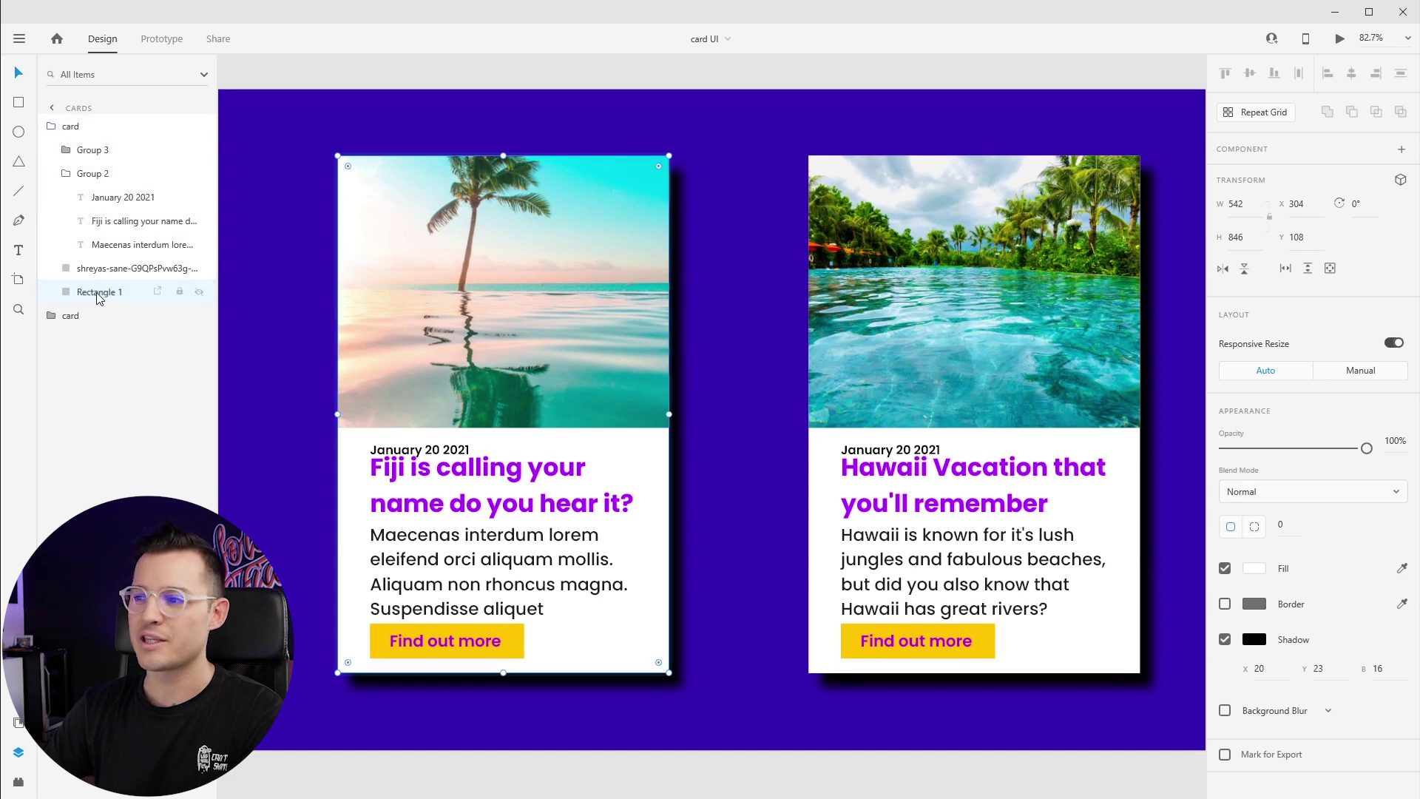
left_click(1225, 640)
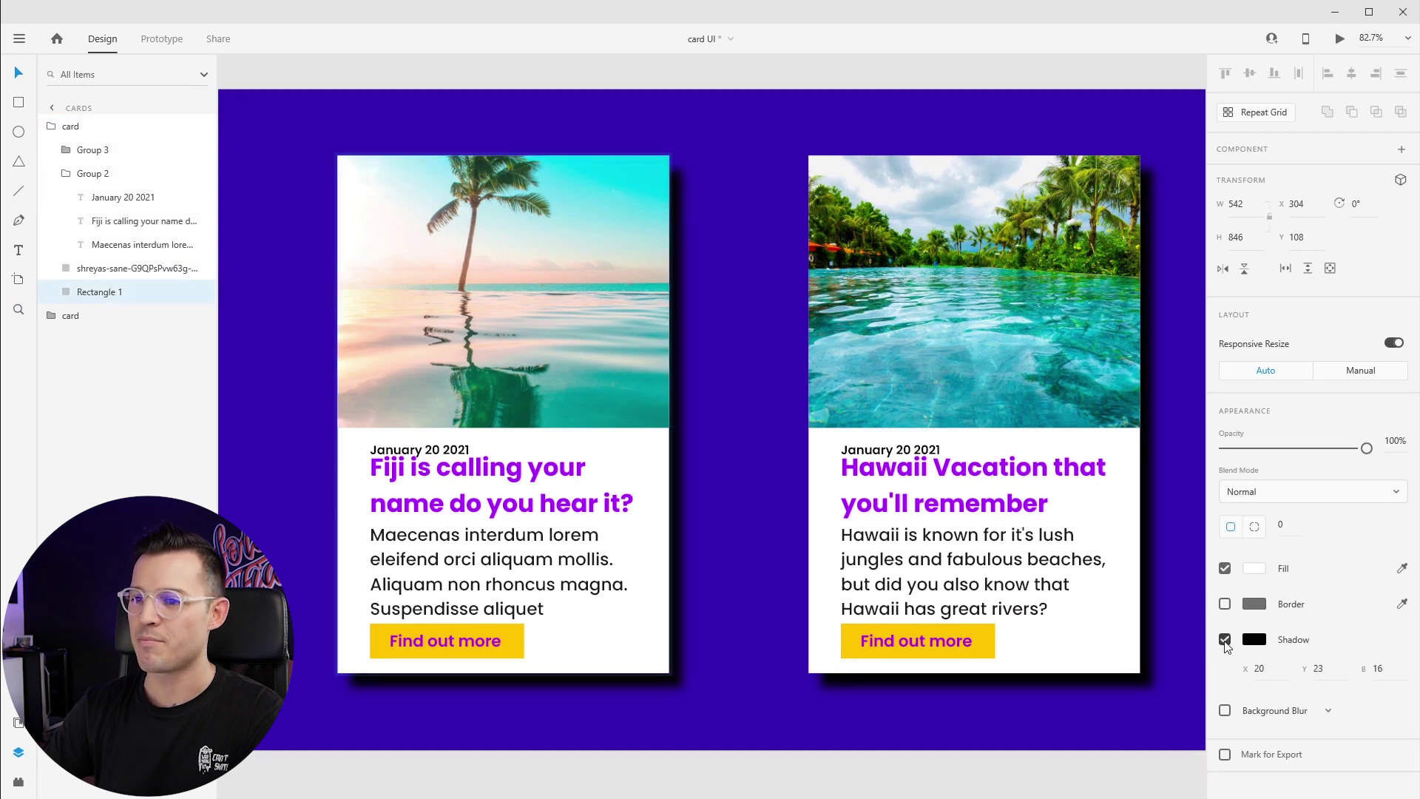
left_click(1225, 641)
left_click(1226, 641)
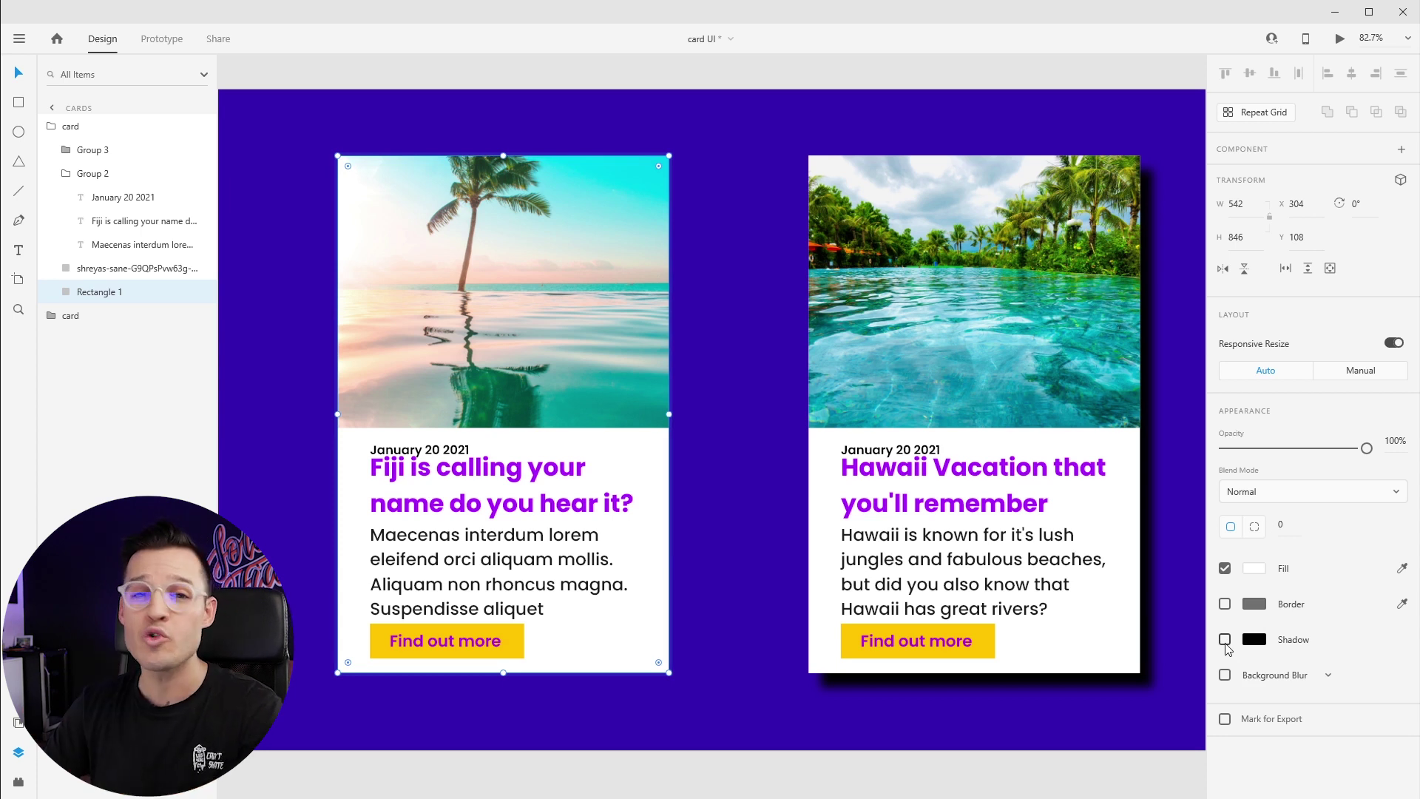
Step: Change the cards artboard fill to light grey (#EEEEEE)
left_click_drag(381, 137, 492, 142)
left_click(269, 84)
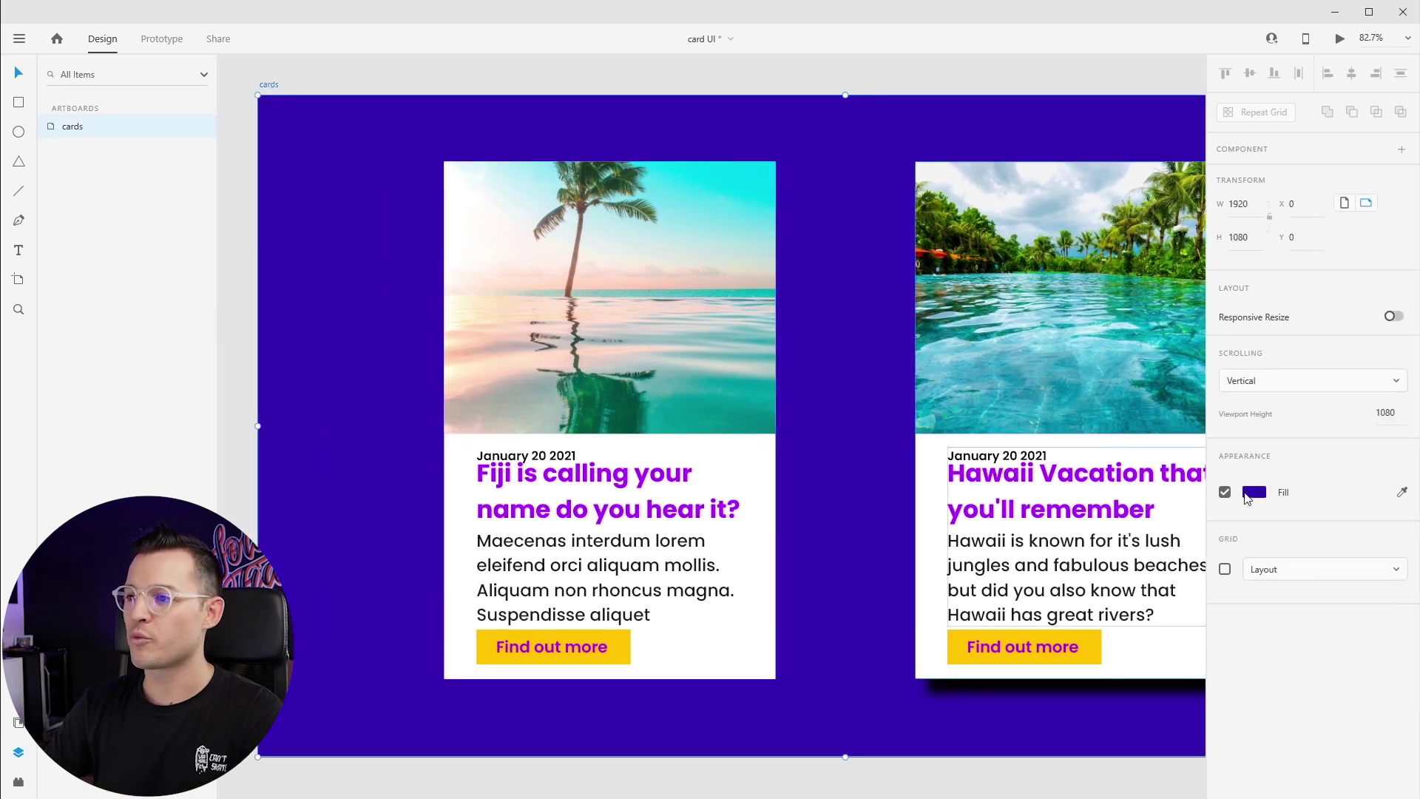
left_click(1254, 492)
left_click(1052, 429)
left_click_drag(1052, 429, 1029, 419)
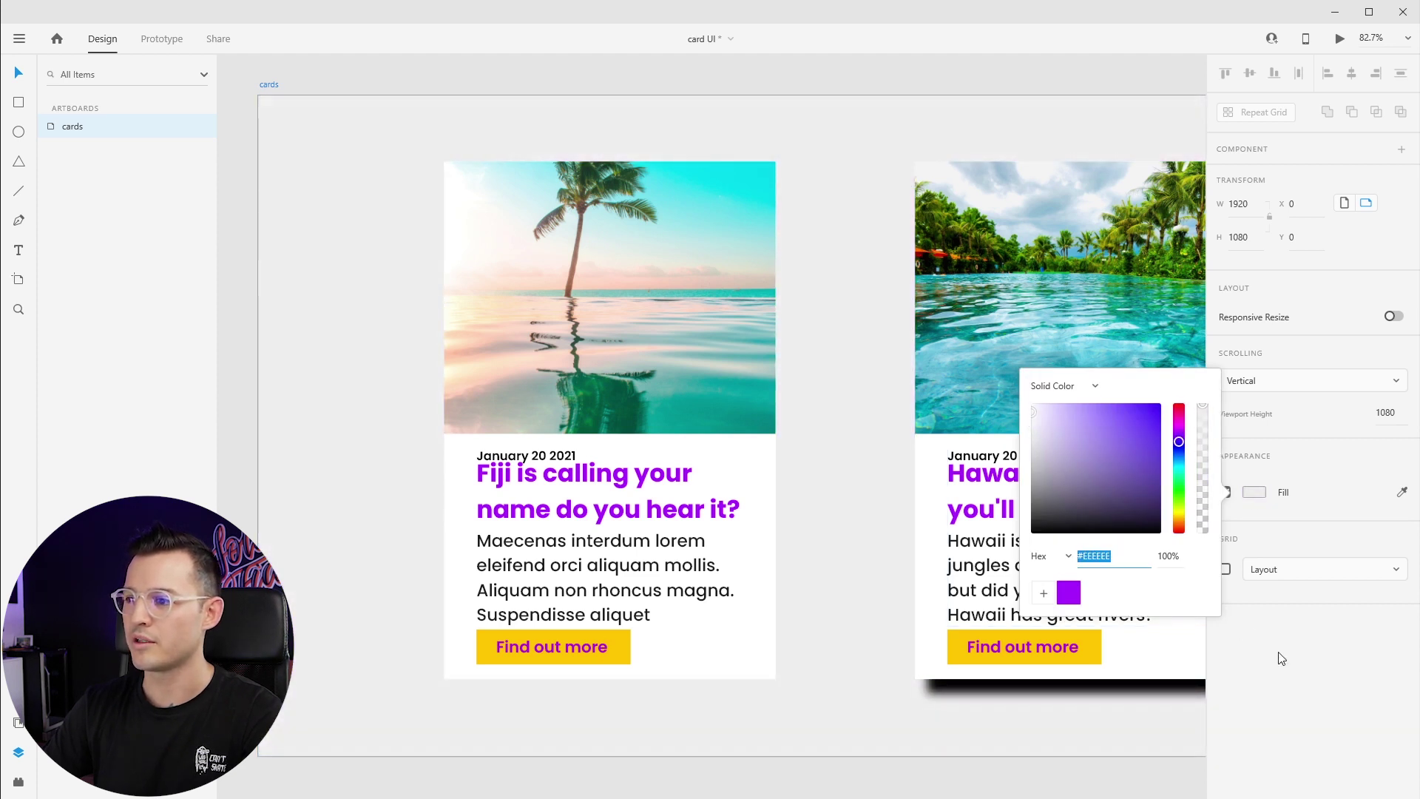
left_click(1255, 641)
left_click(875, 76)
left_click_drag(876, 76, 809, 78)
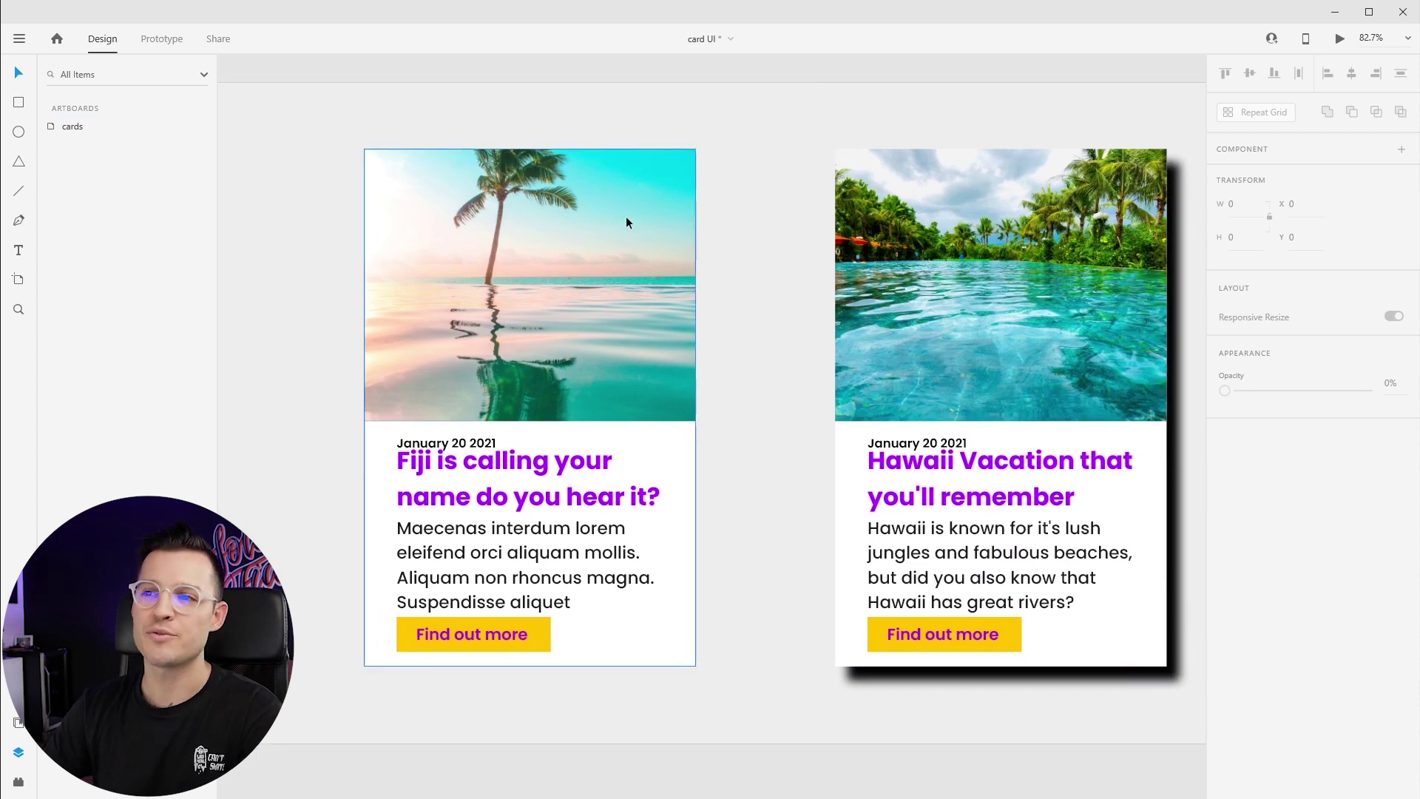
Step: Re-enable the card's shadow with X and Y offsets of 4
double_click(681, 469)
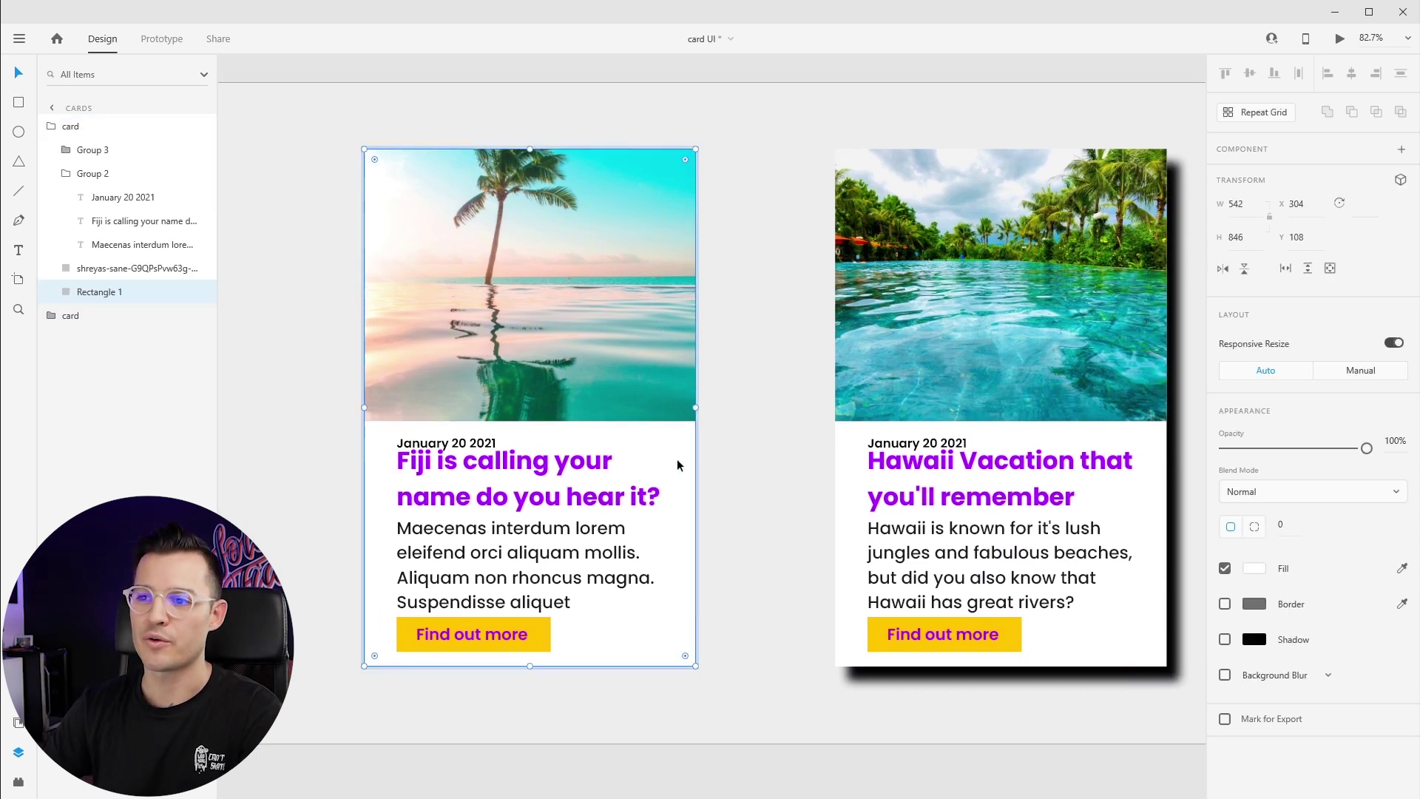
left_click(1225, 639)
left_click(1258, 668)
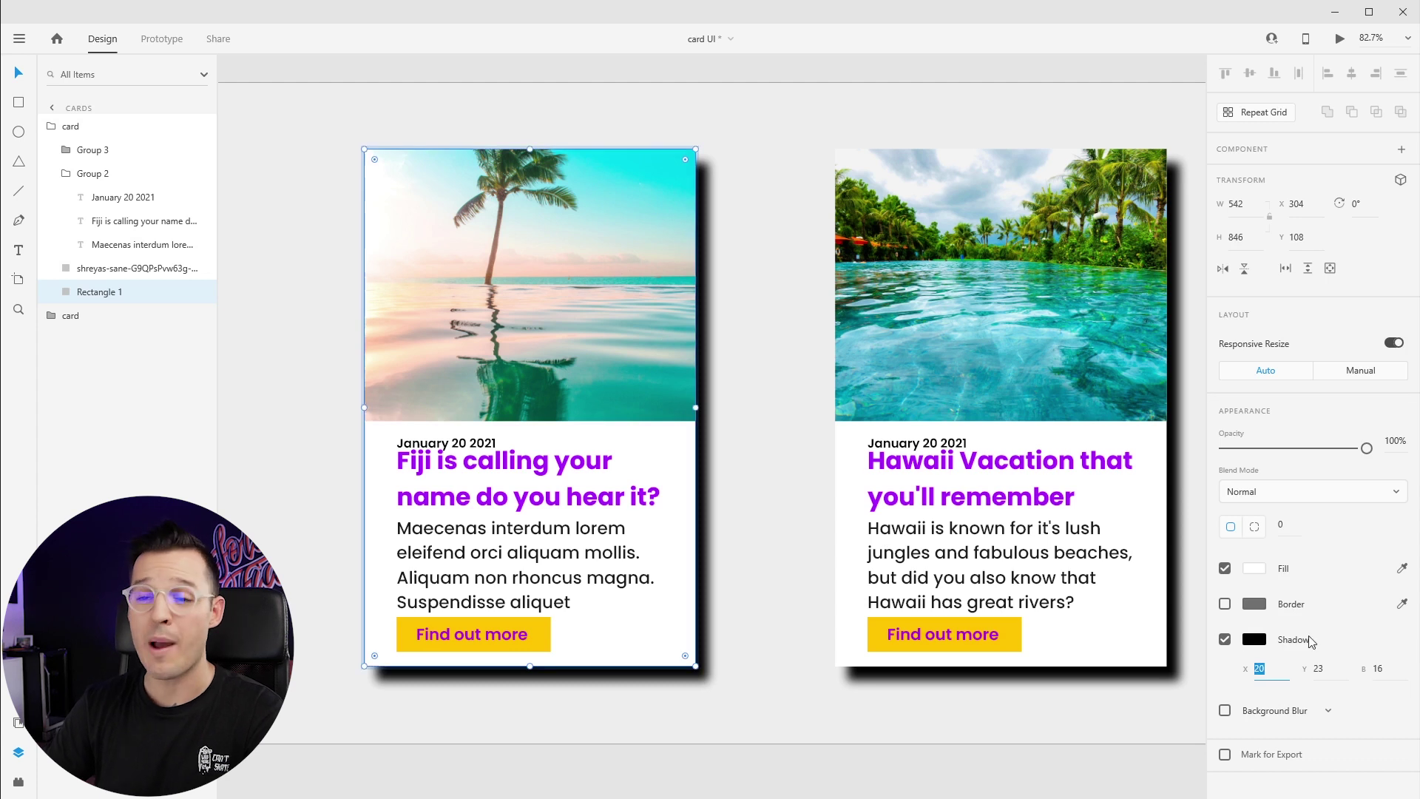
key("shift+Down")
key("Down")
key("Down")
key("Down")
key("Down")
key("Down")
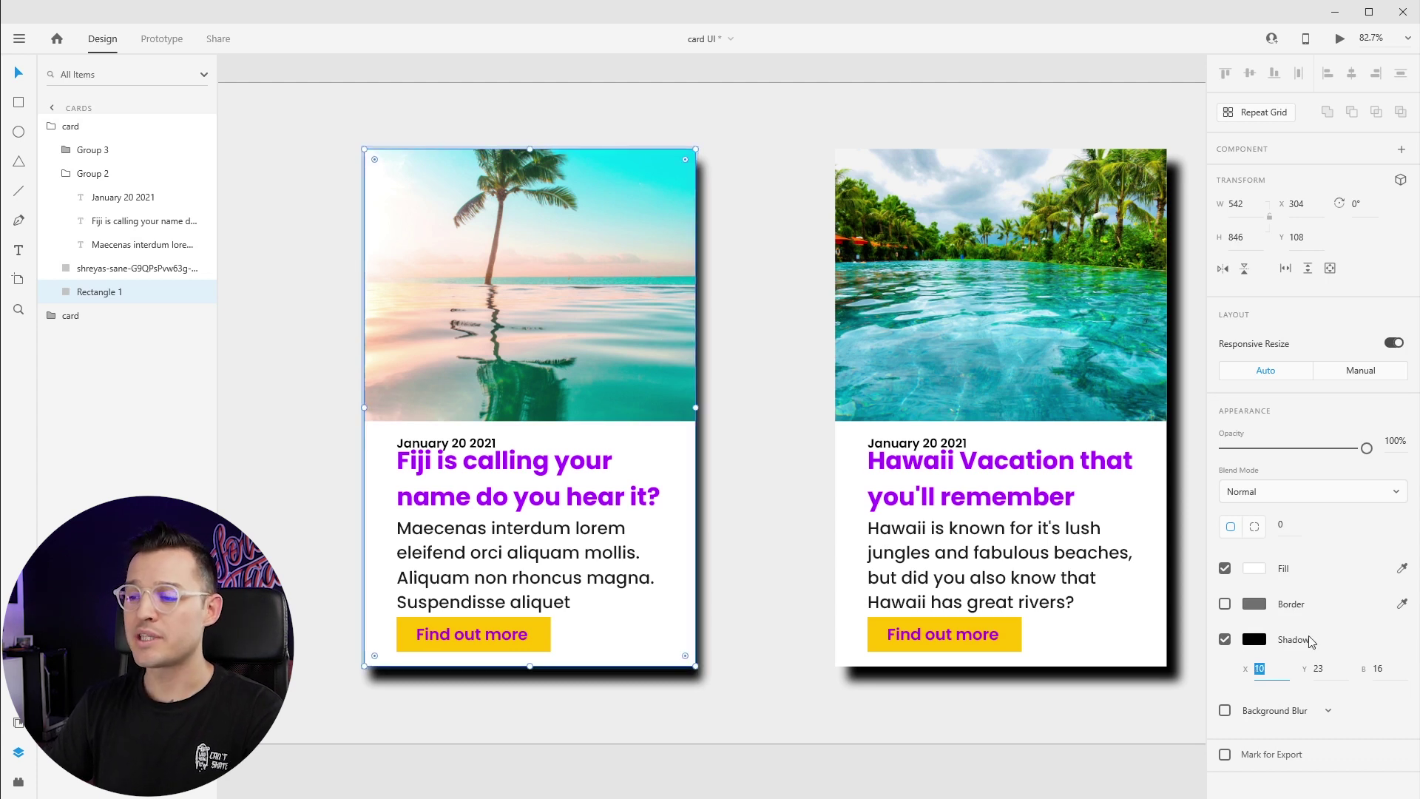
key("Down")
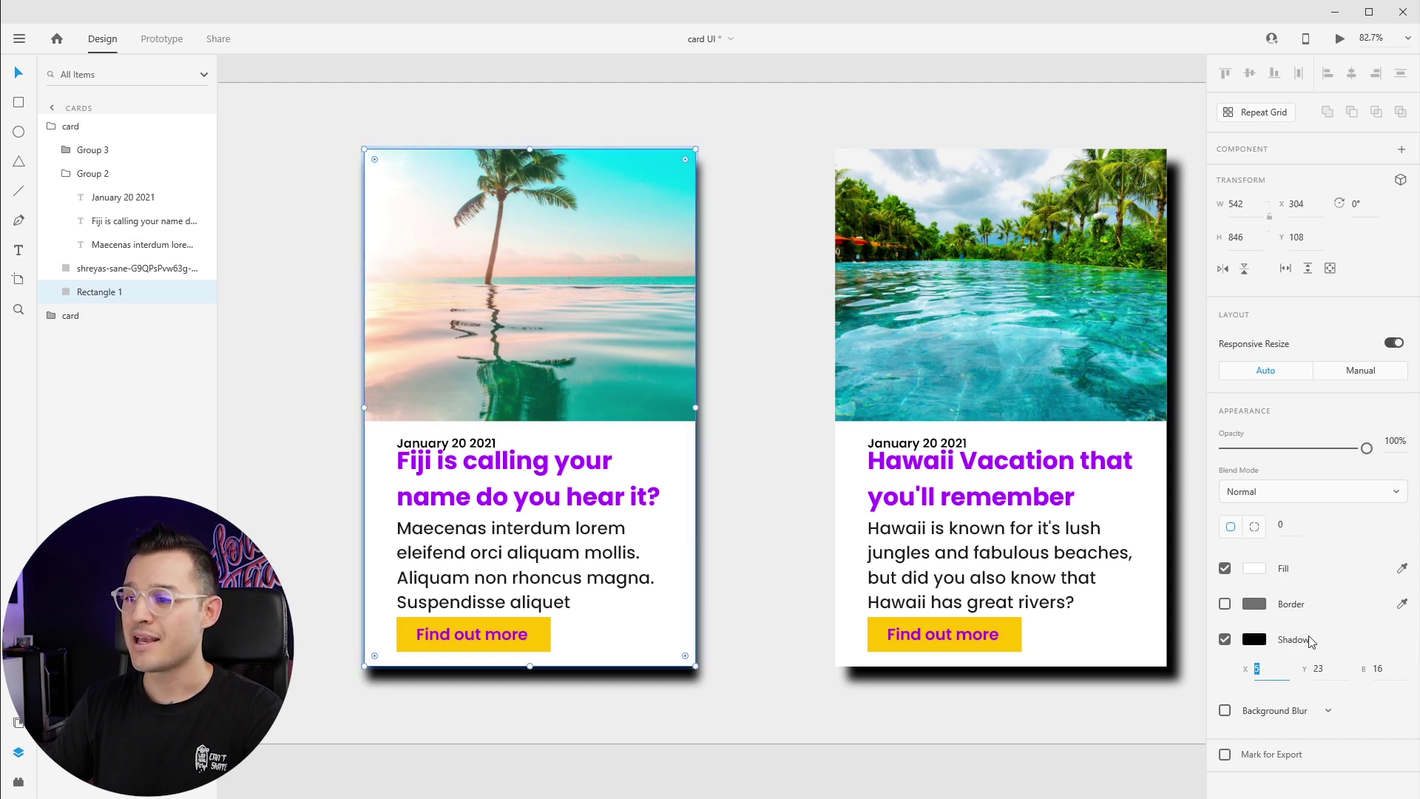
type("4")
key("Tab")
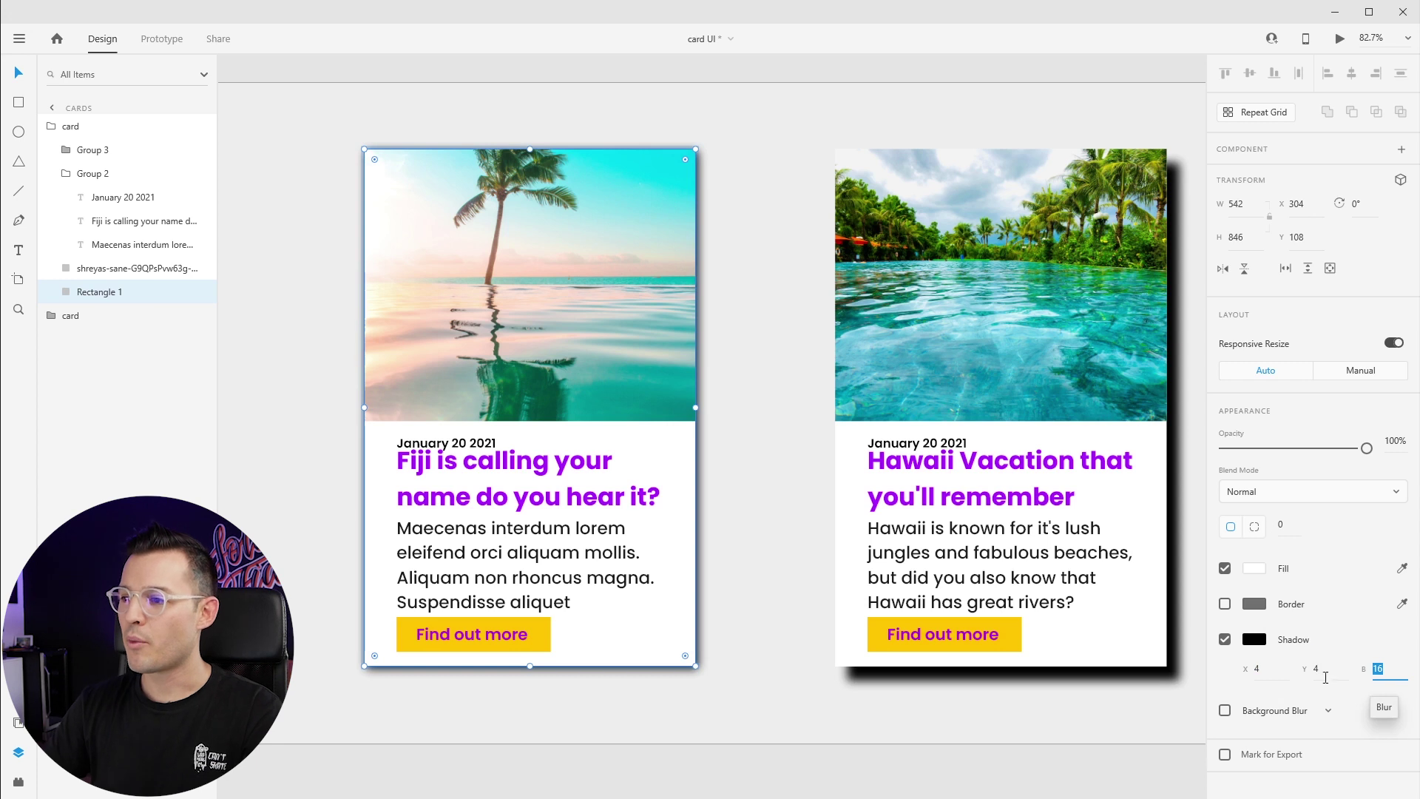
Step: Lower the shadow colour to about 10% opacity and raise the blur to 36
left_click(1255, 640)
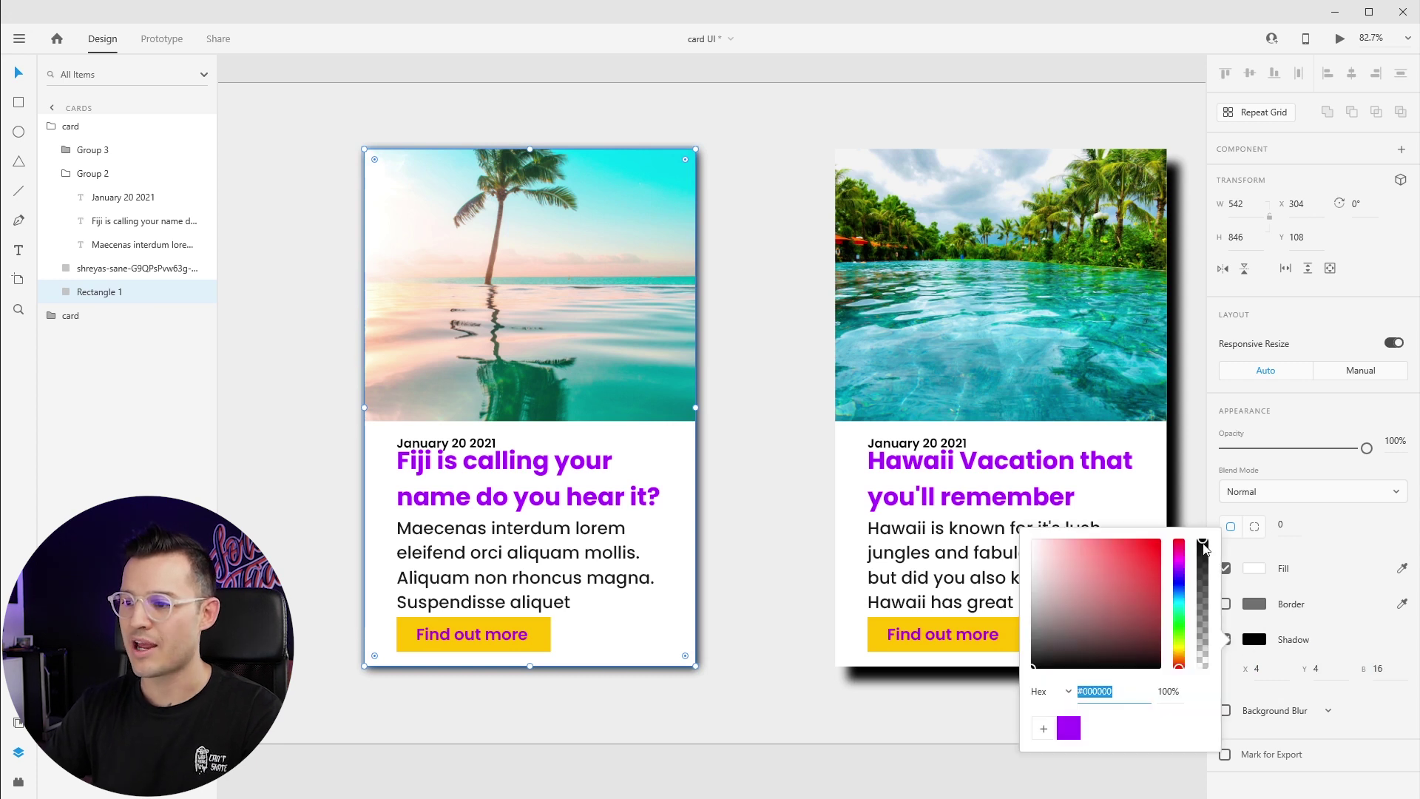
left_click_drag(1204, 548, 1206, 660)
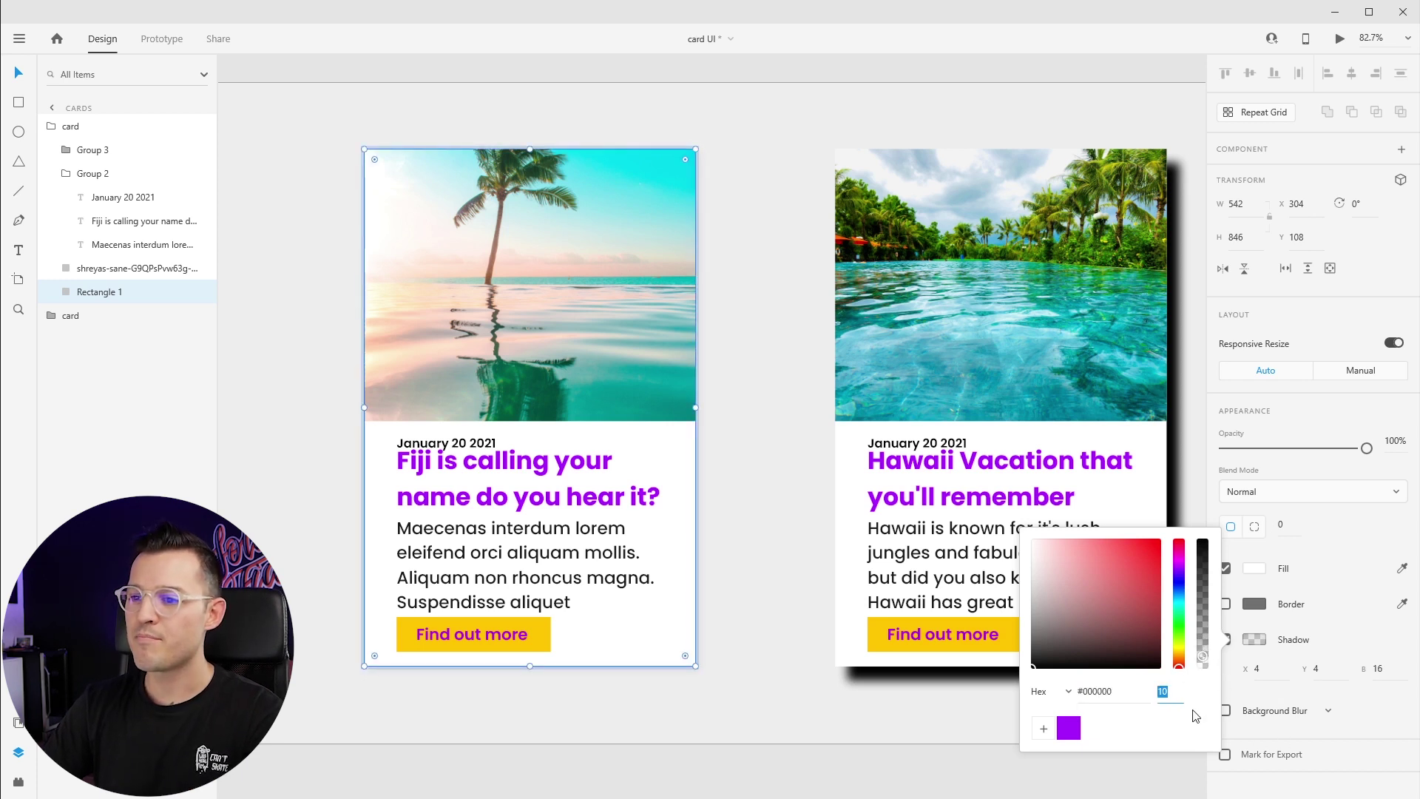
key("Down")
key("Down")
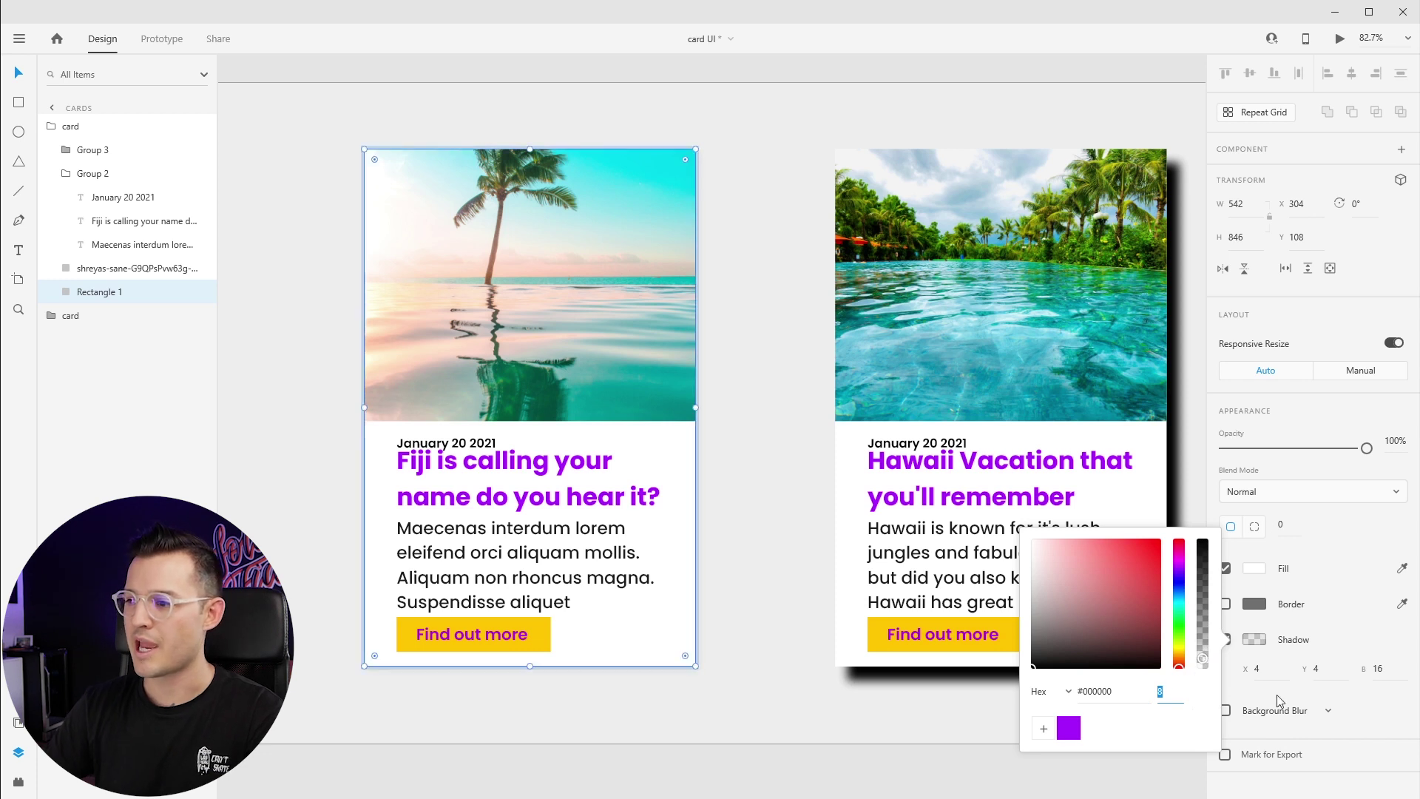
left_click(1382, 669)
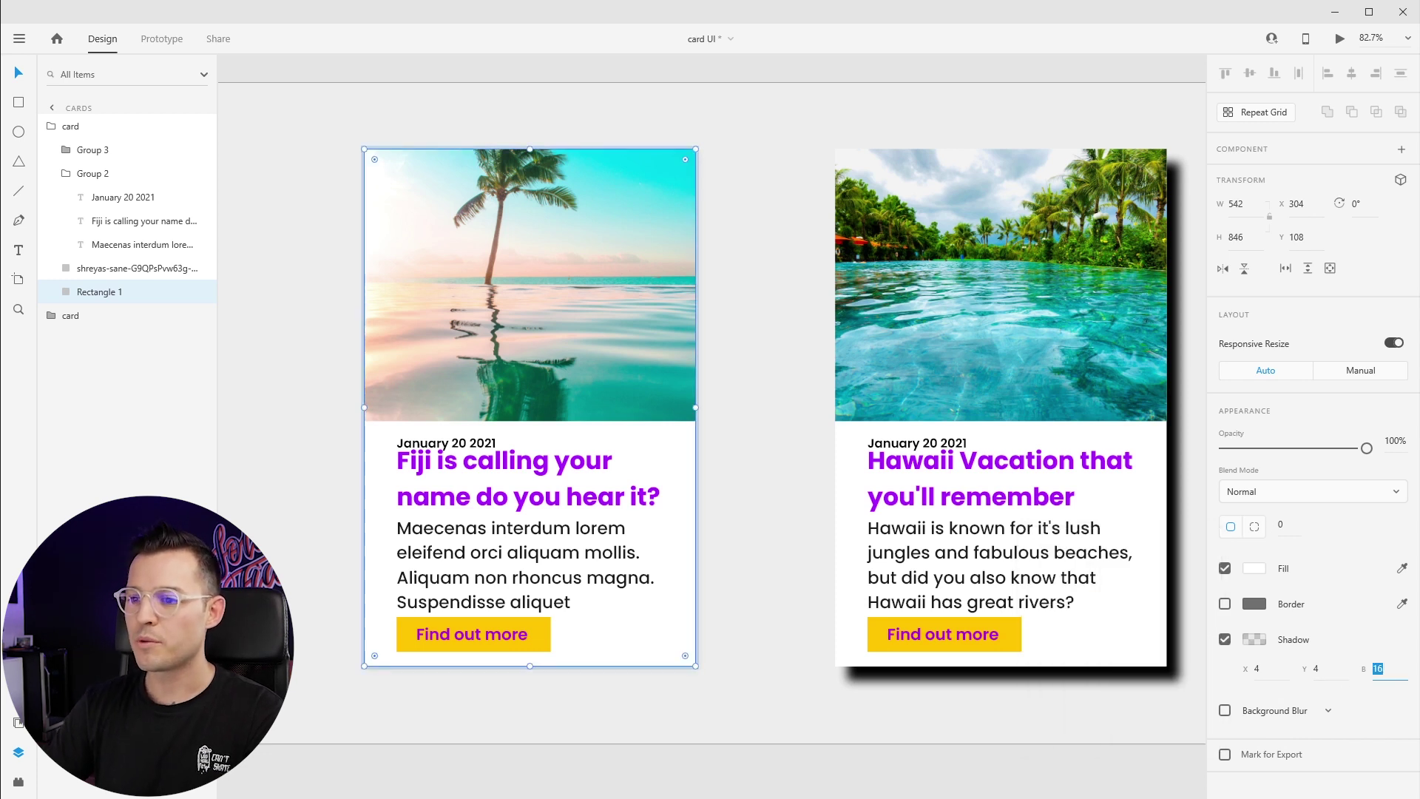
key("shift+Up")
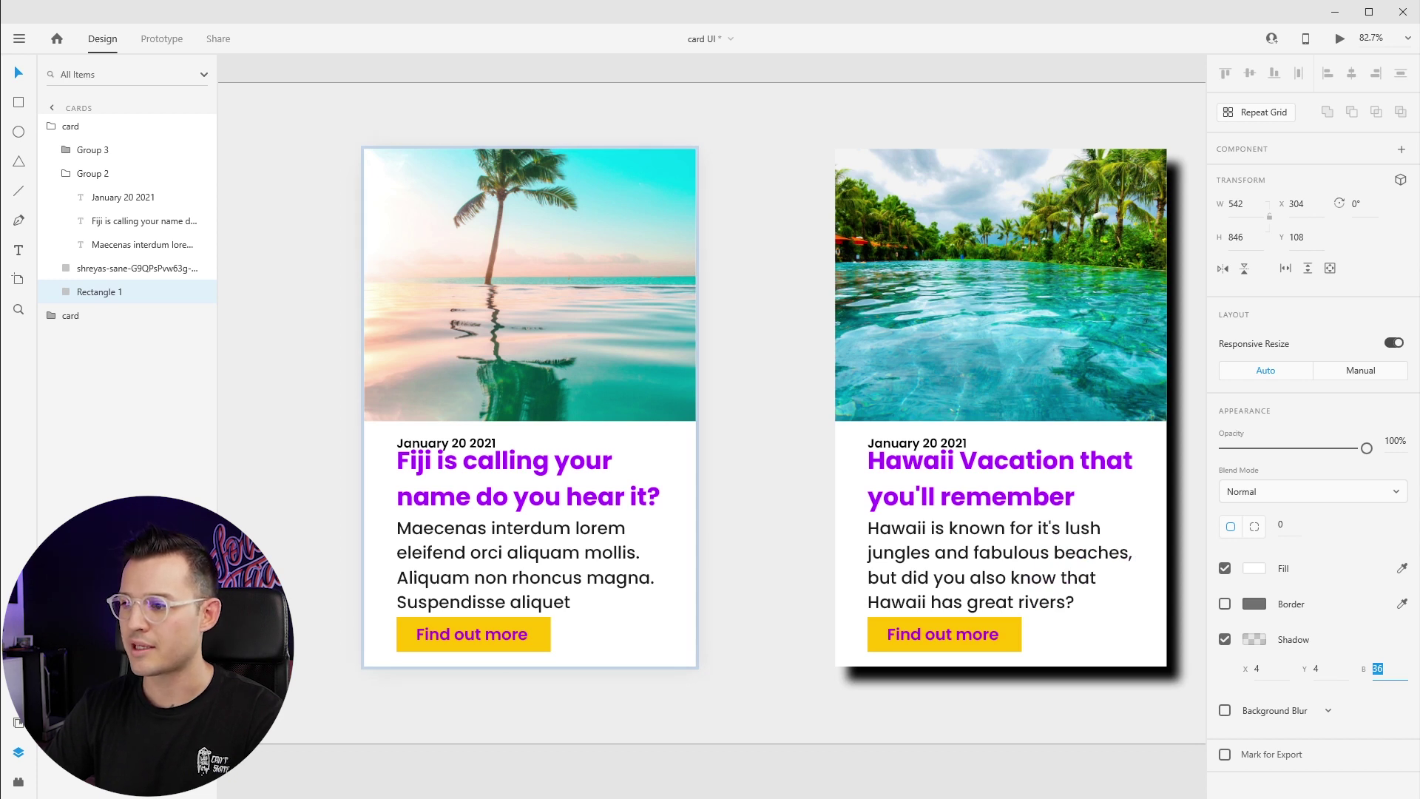
left_click(1254, 639)
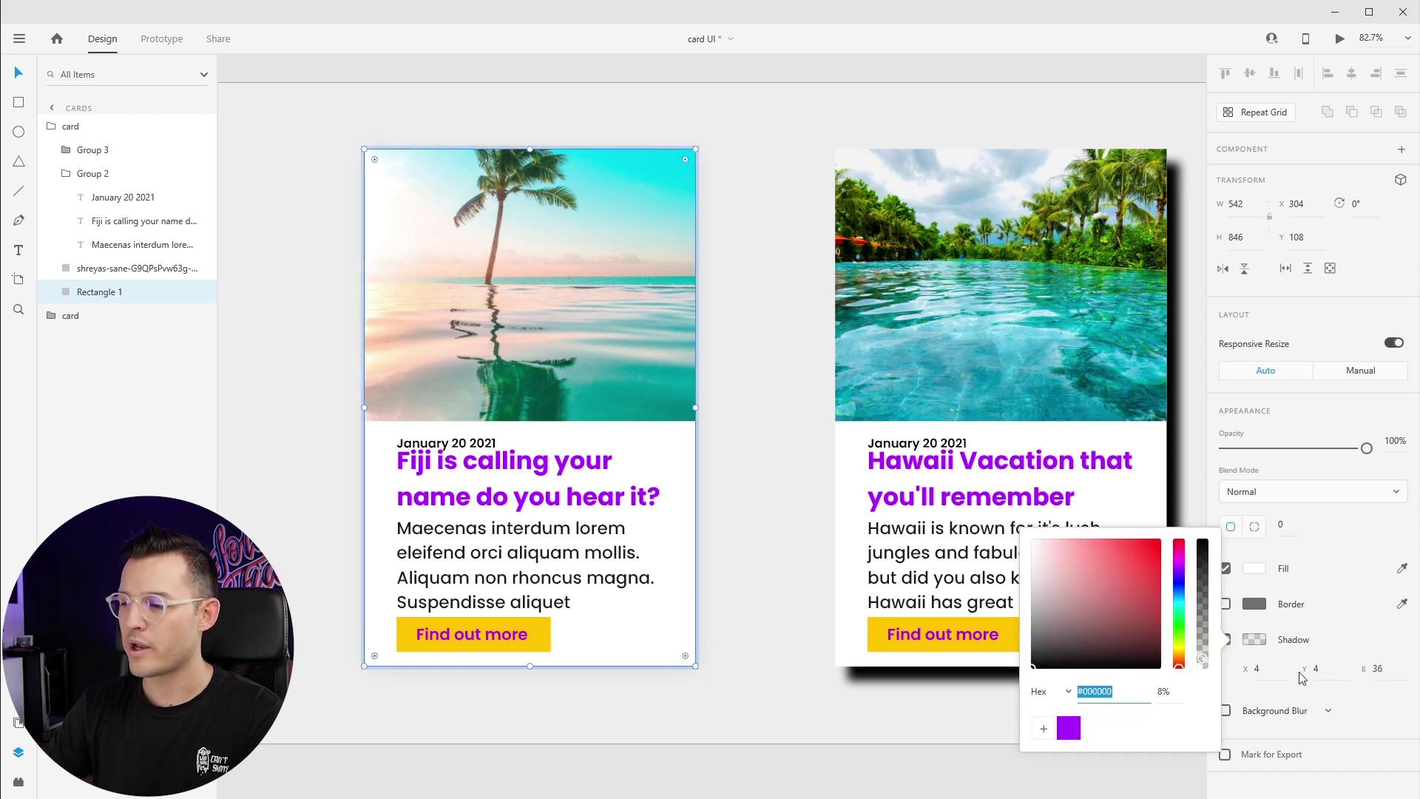
key("Up")
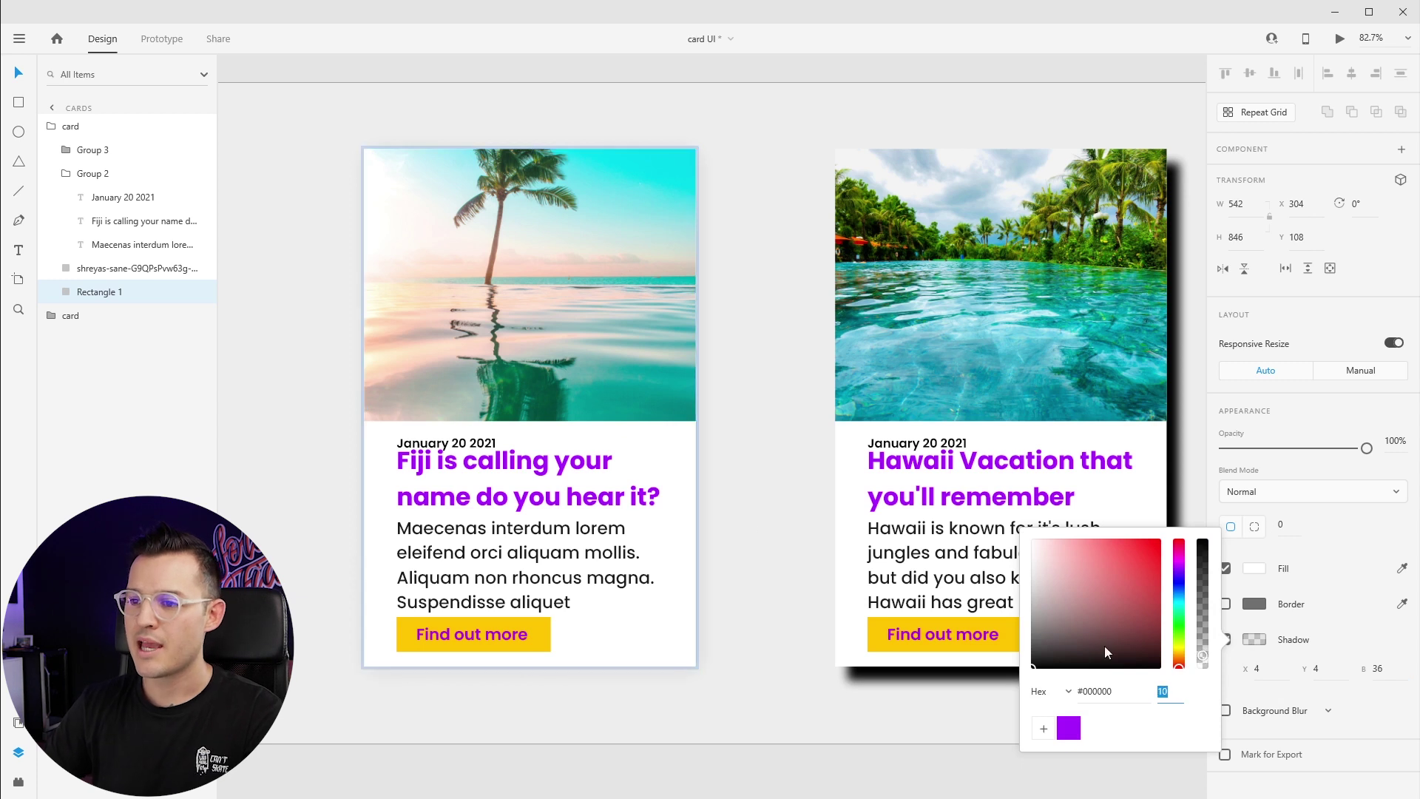
left_click(754, 523)
left_click_drag(779, 501, 709, 501)
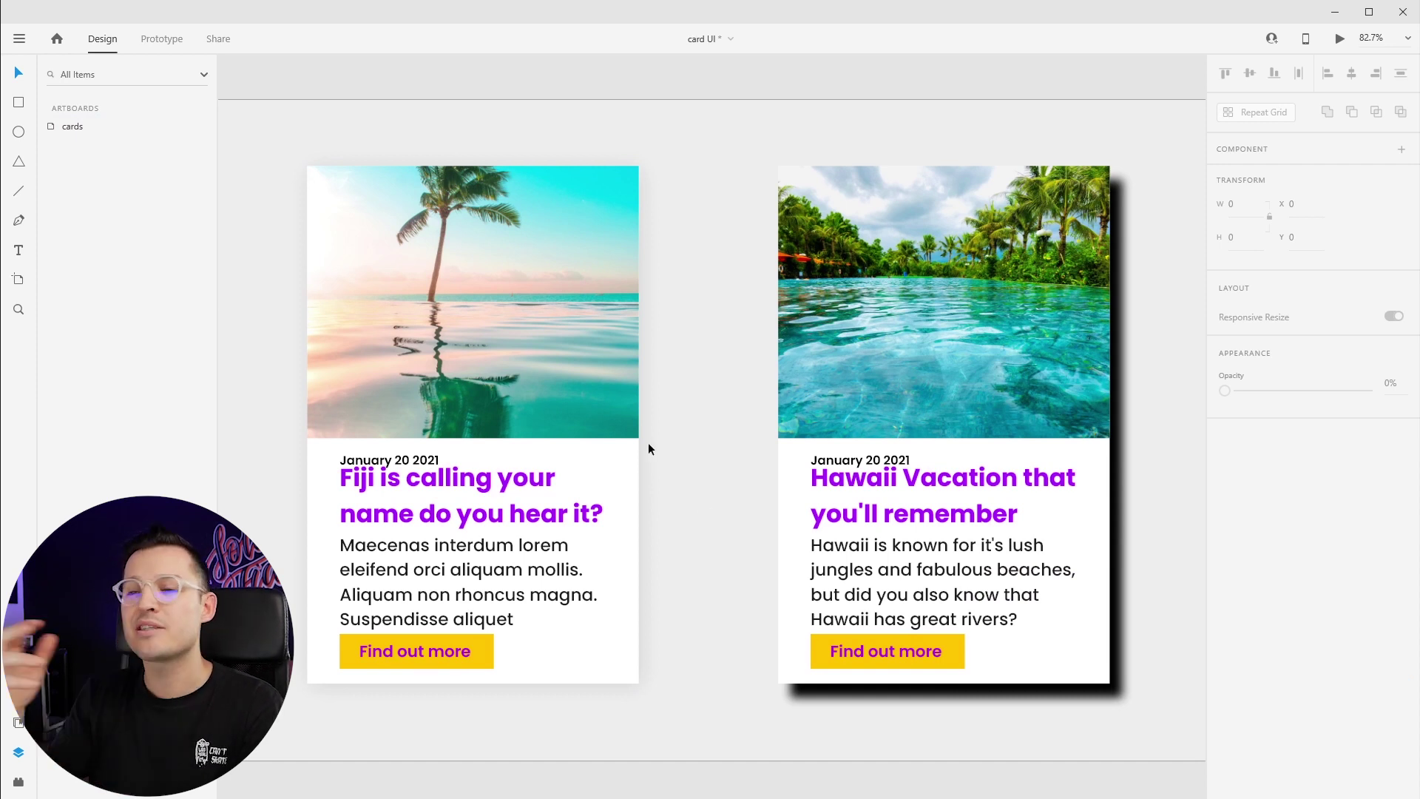
Step: Change the cards artboard fill from light grey to bright blue #002FE9
scroll(722, 336, "left", 5)
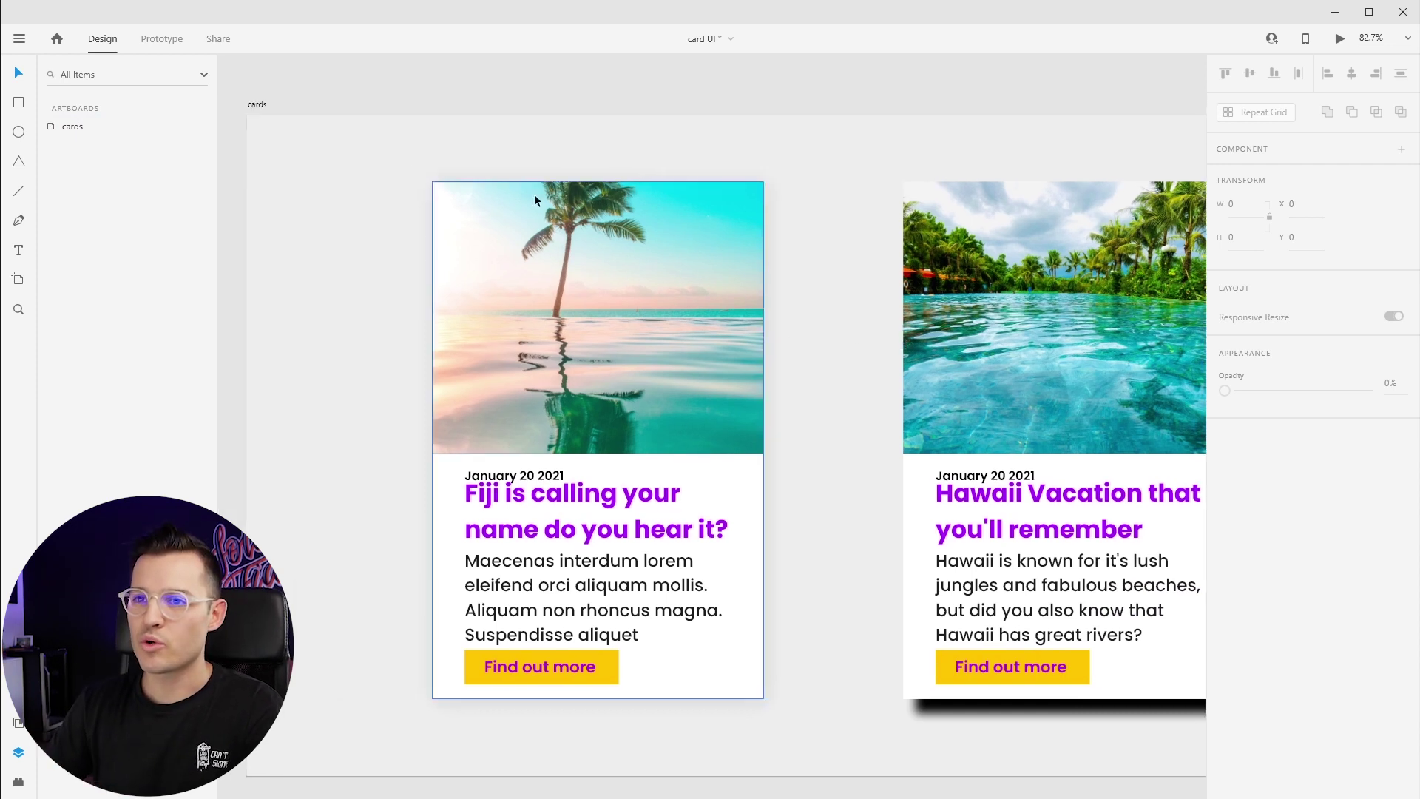
left_click(255, 106)
left_click(1253, 500)
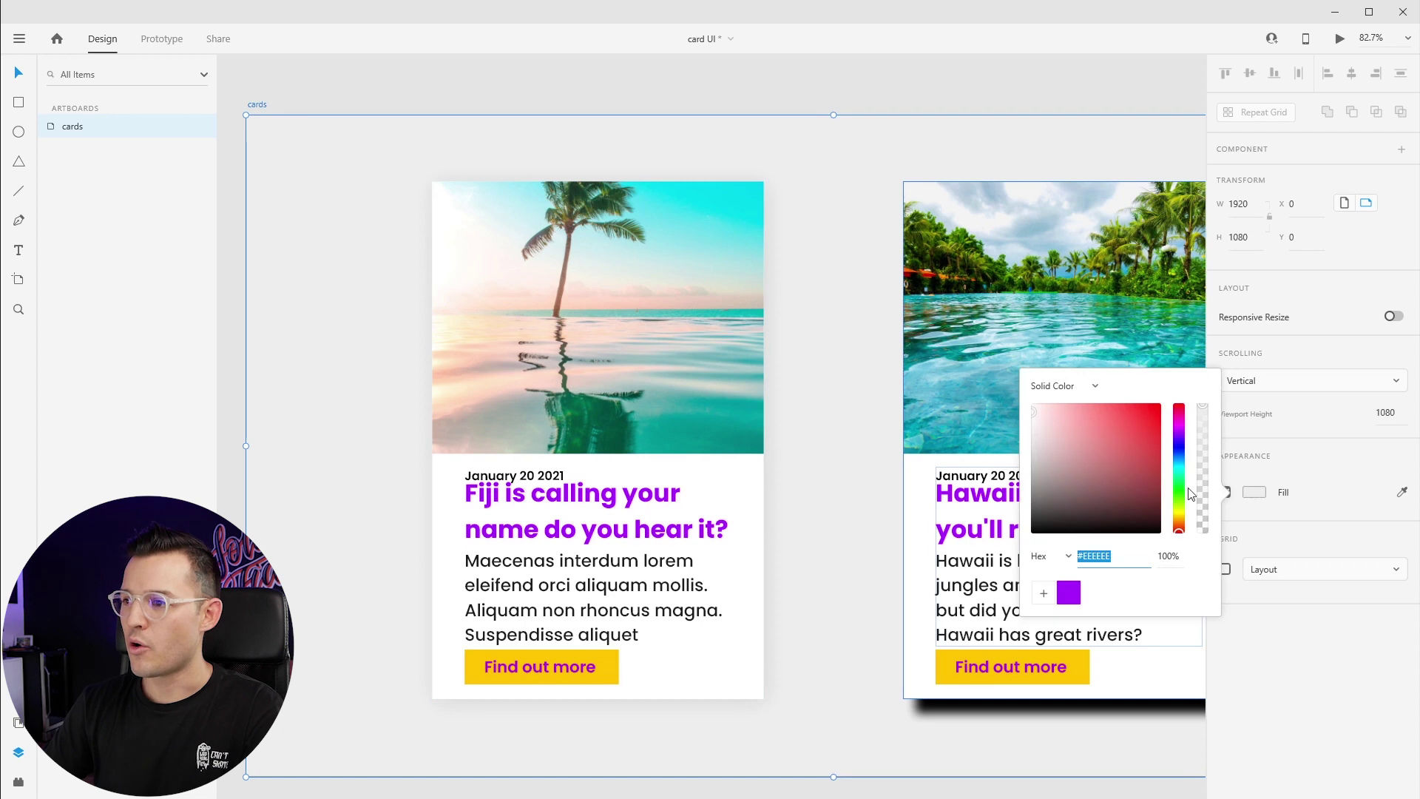
left_click(1179, 446)
left_click(1160, 415)
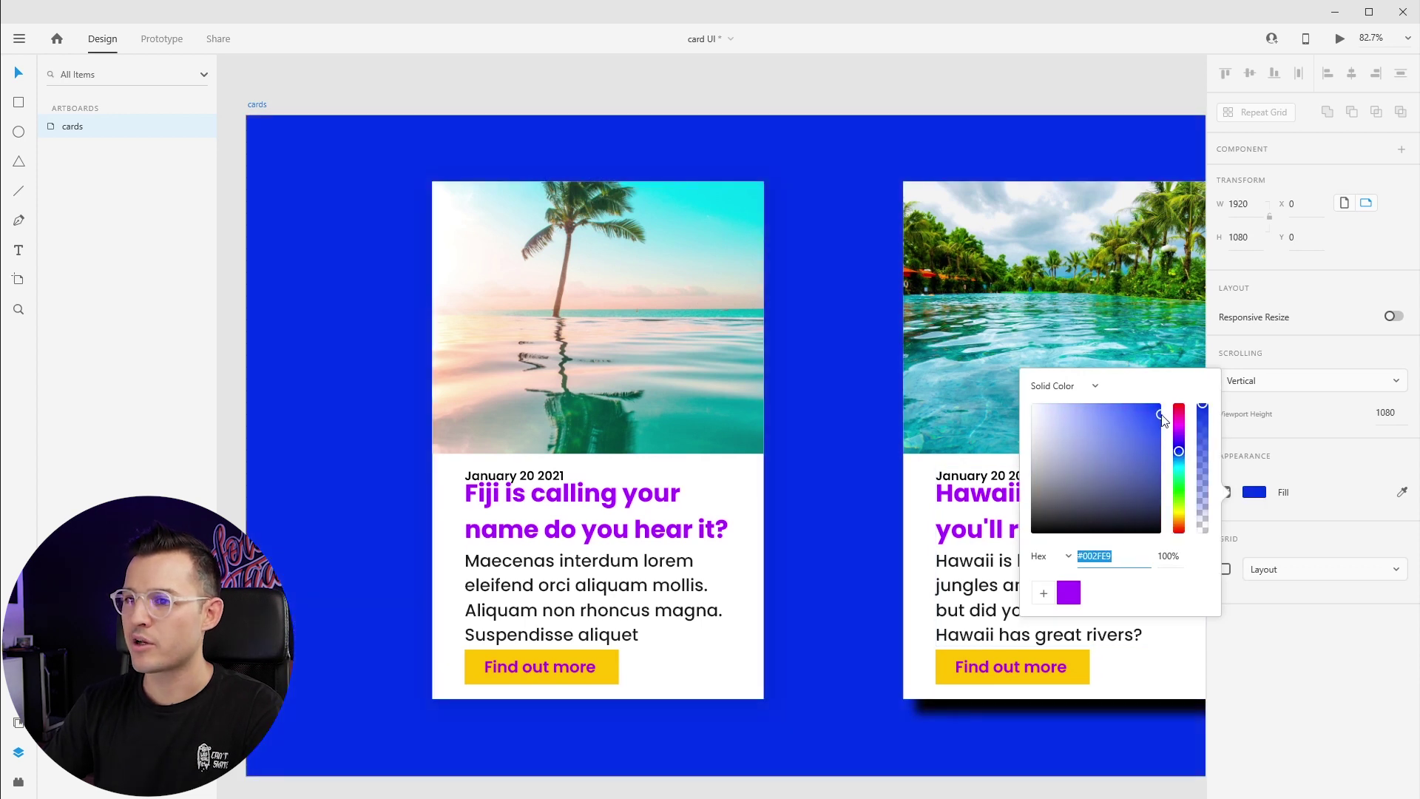
left_click(887, 104)
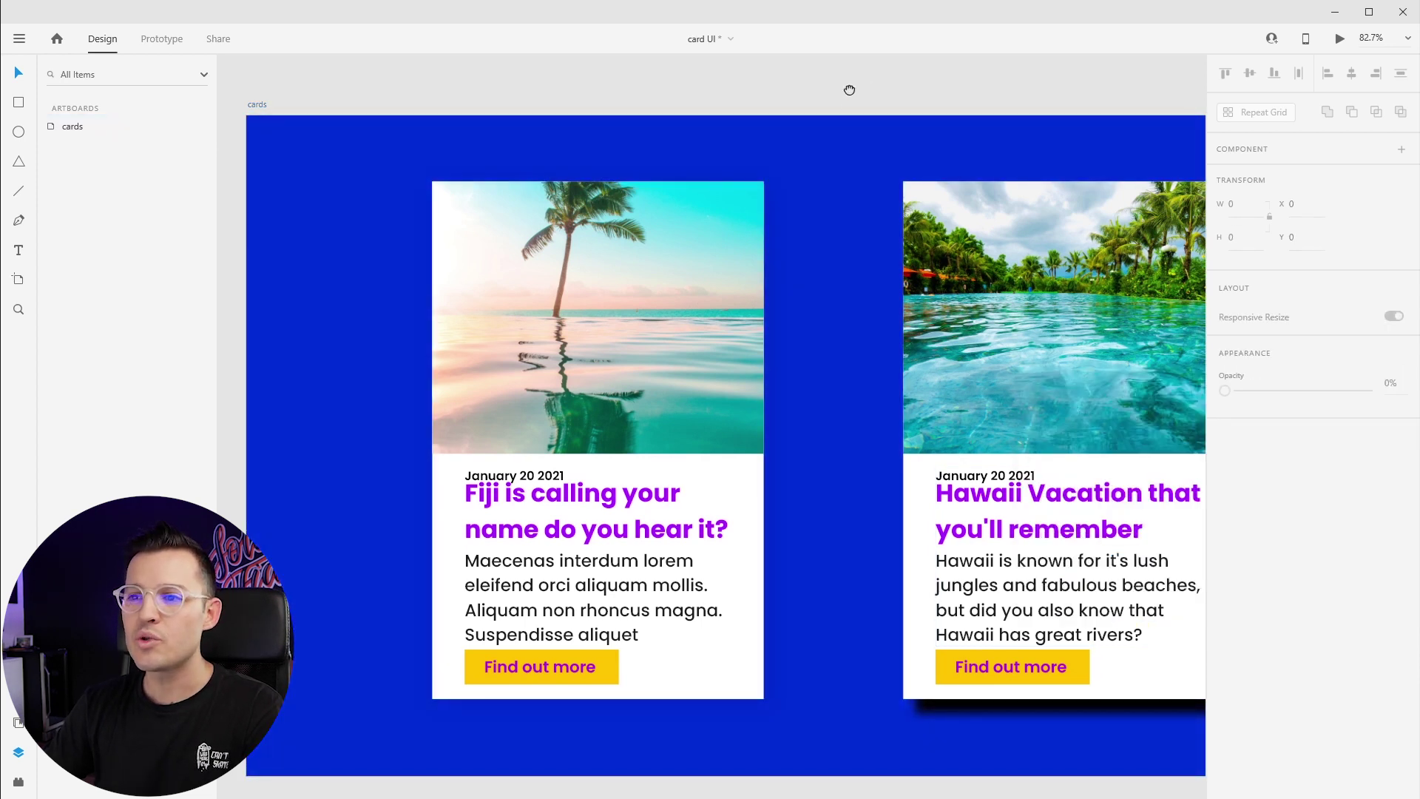
scroll(814, 92, "right", 3)
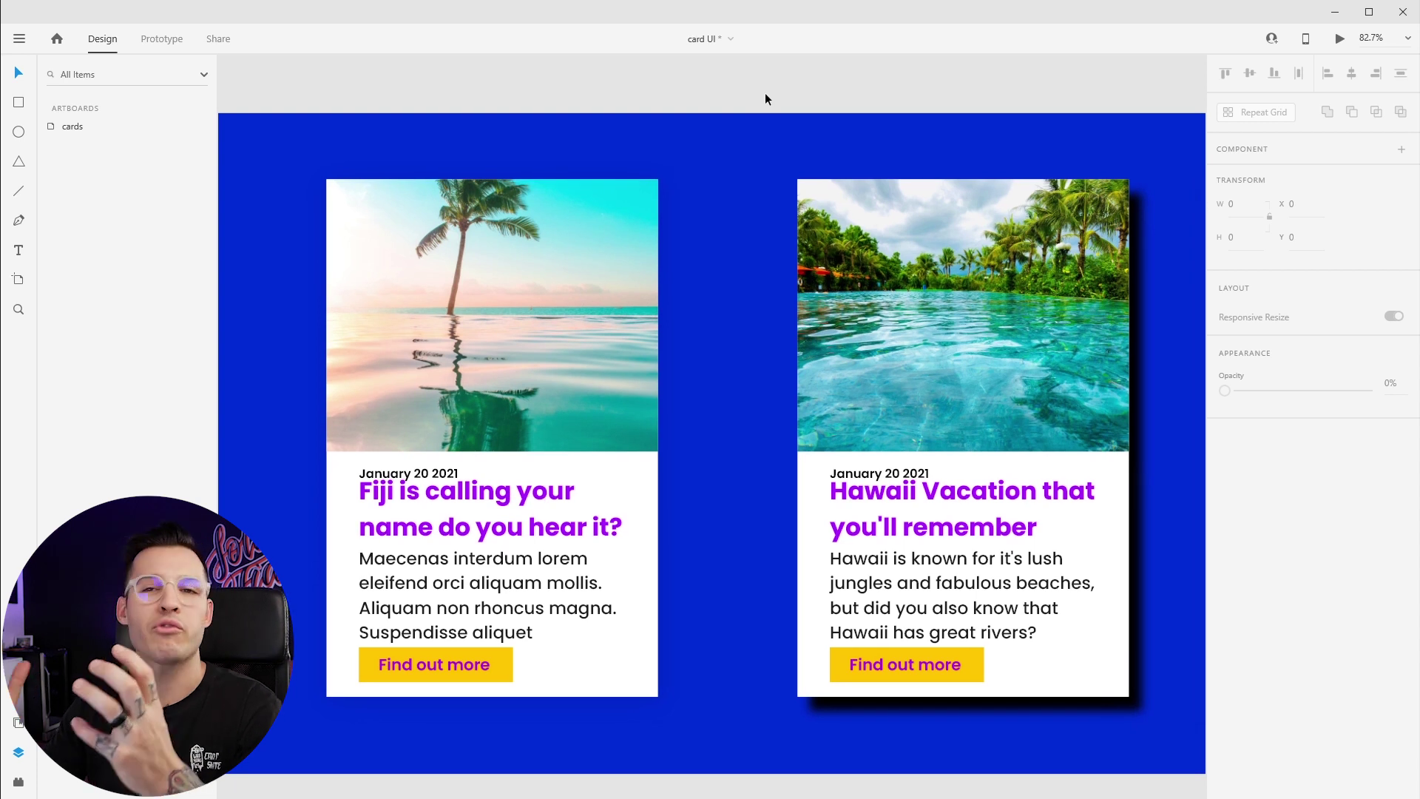
left_click(562, 241)
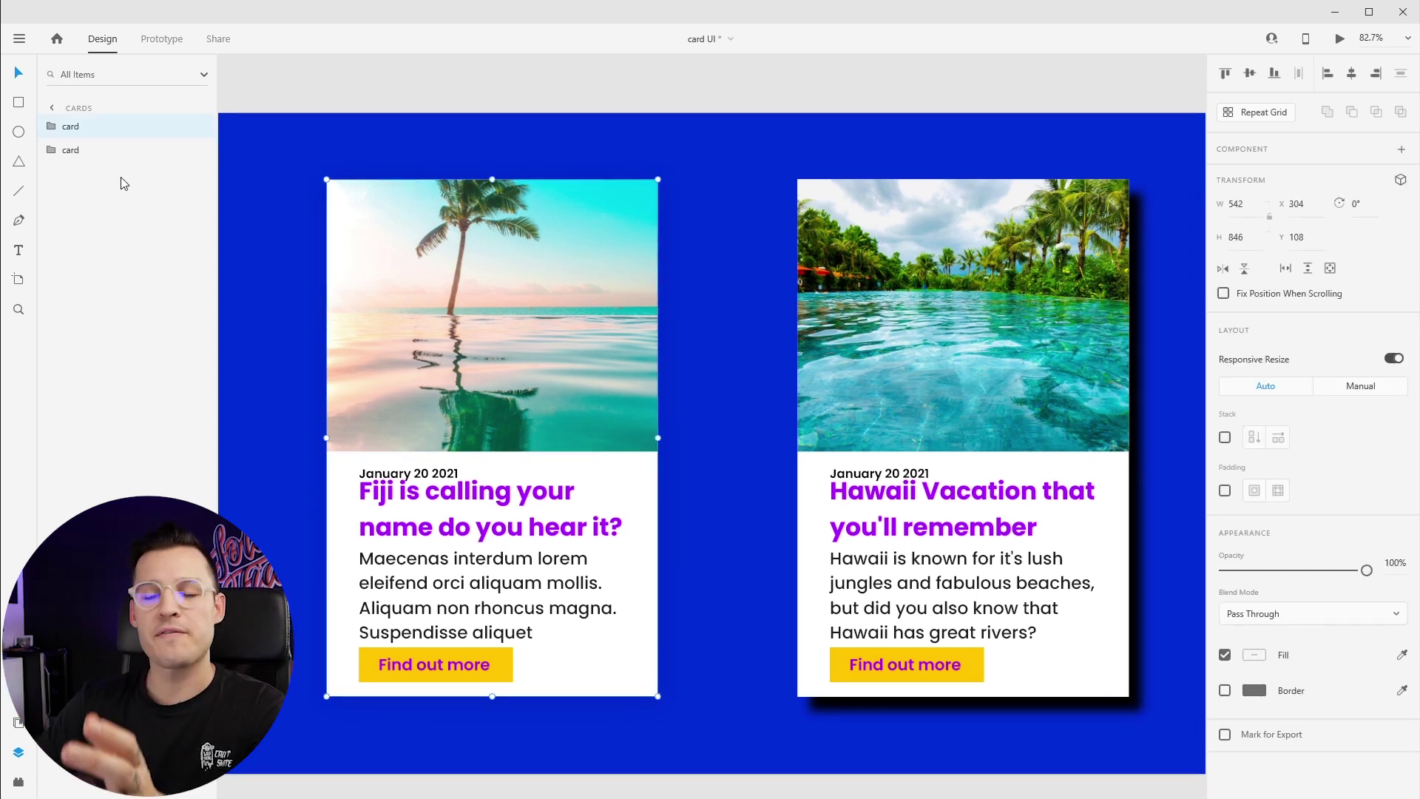
left_click(252, 200)
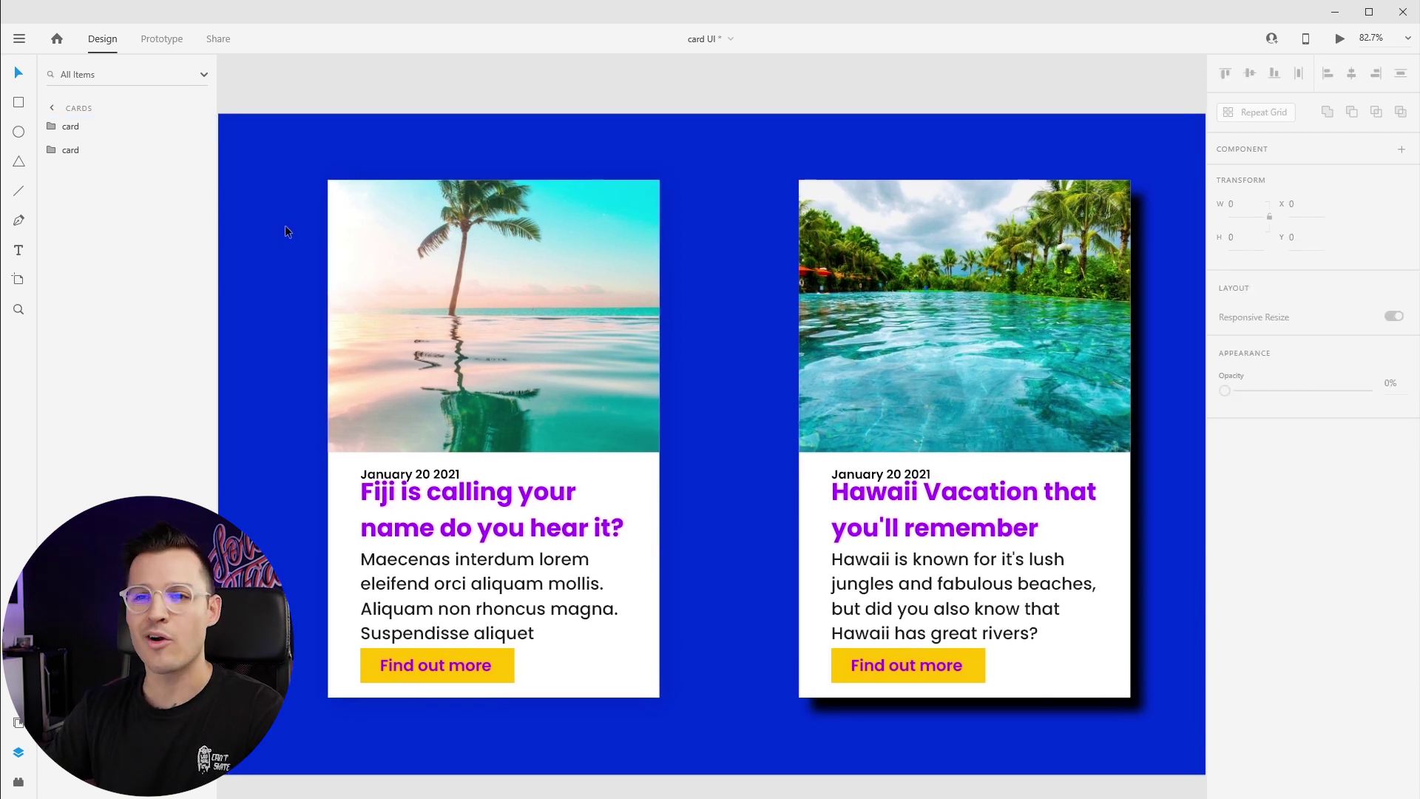
Step: Duplicate the card's bg rectangle, rename the copy 'card', and give it corner radius 3
left_click(339, 215)
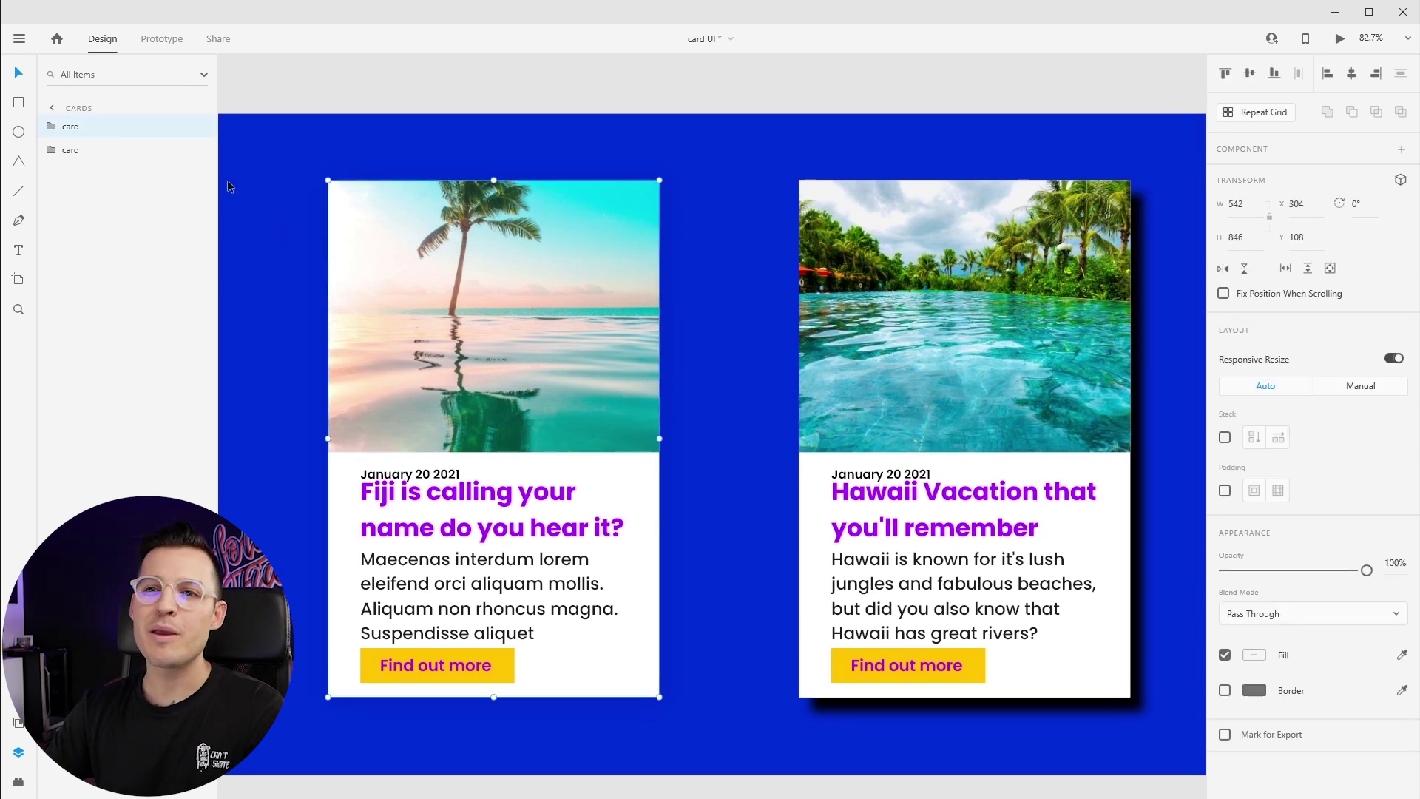
left_click(54, 126)
left_click(90, 225)
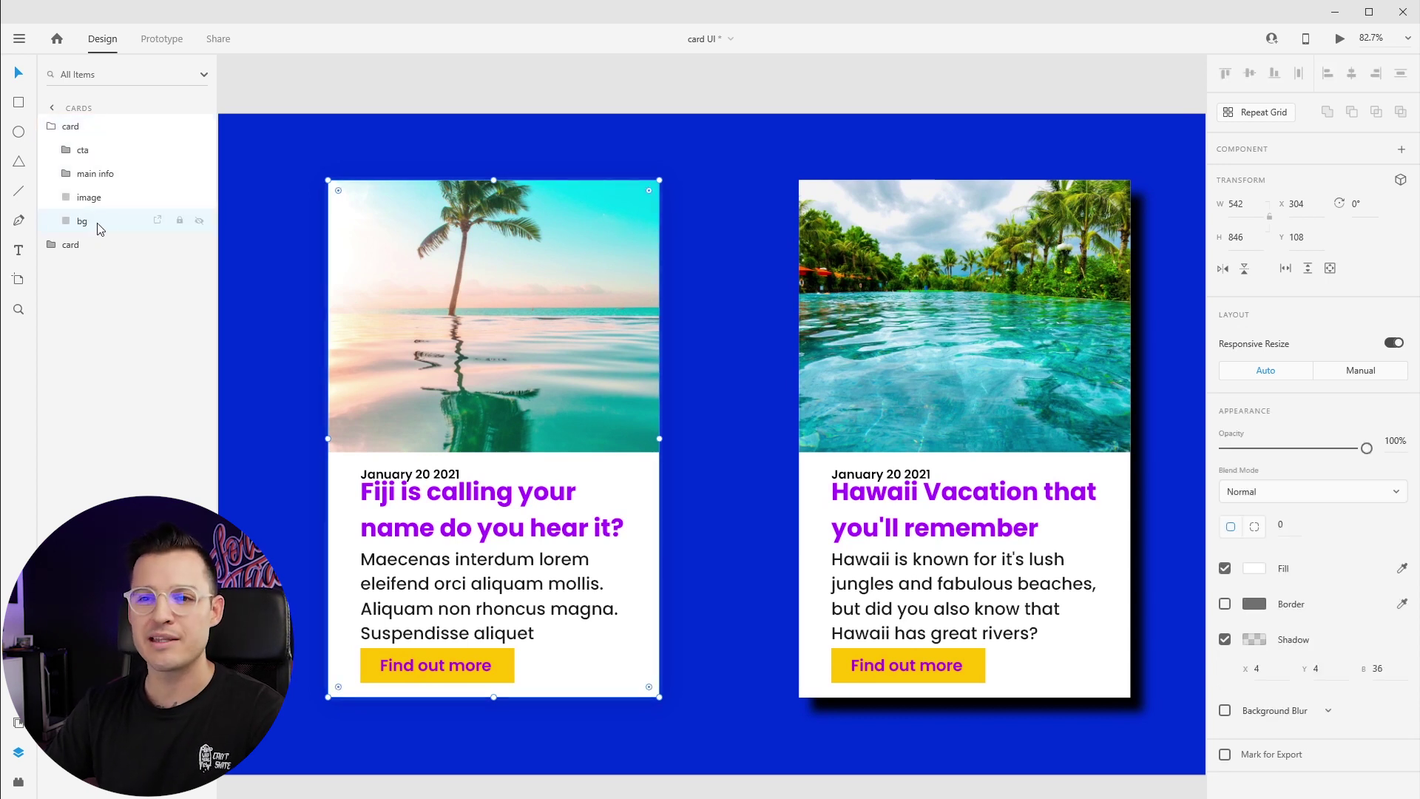
key("ctrl+c")
key("ctrl+v")
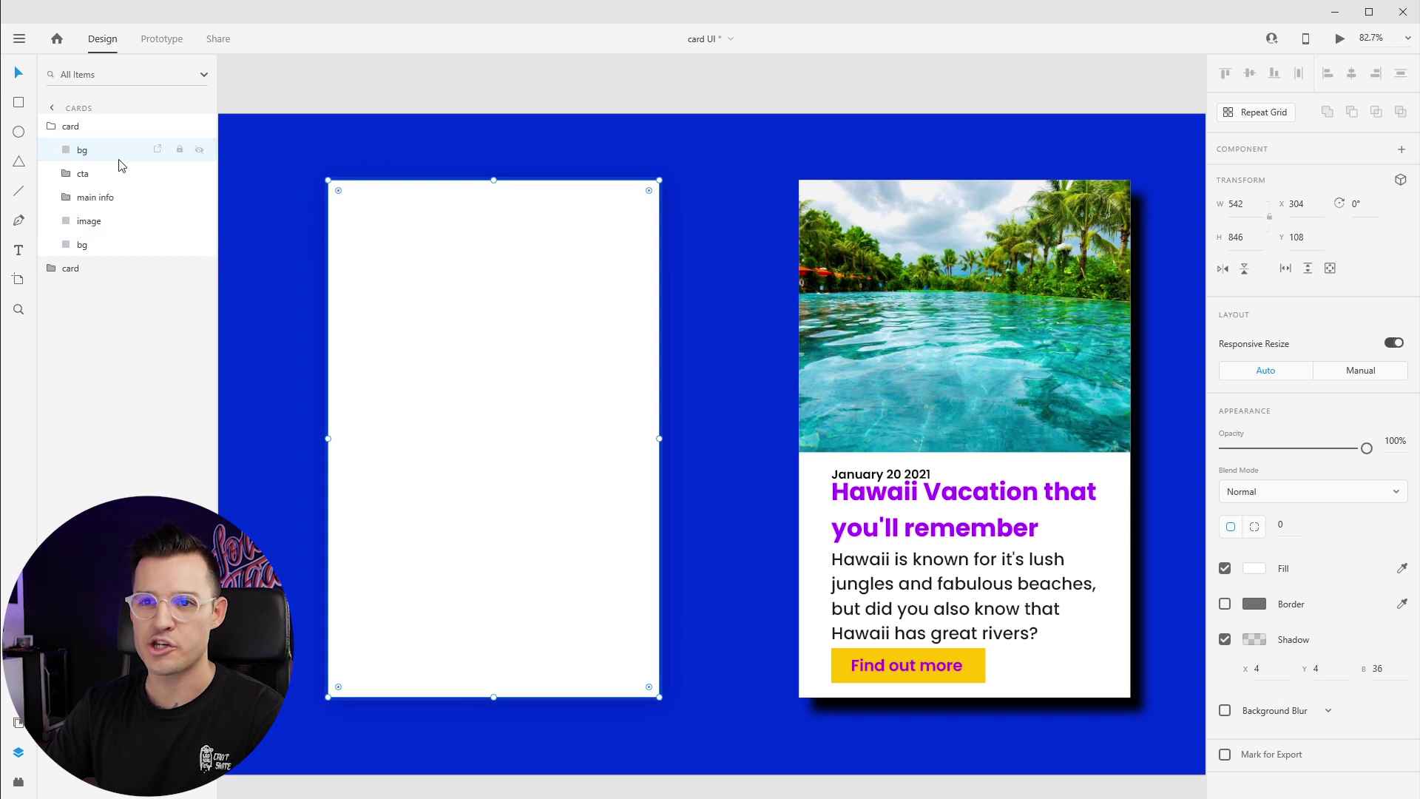
double_click(83, 151)
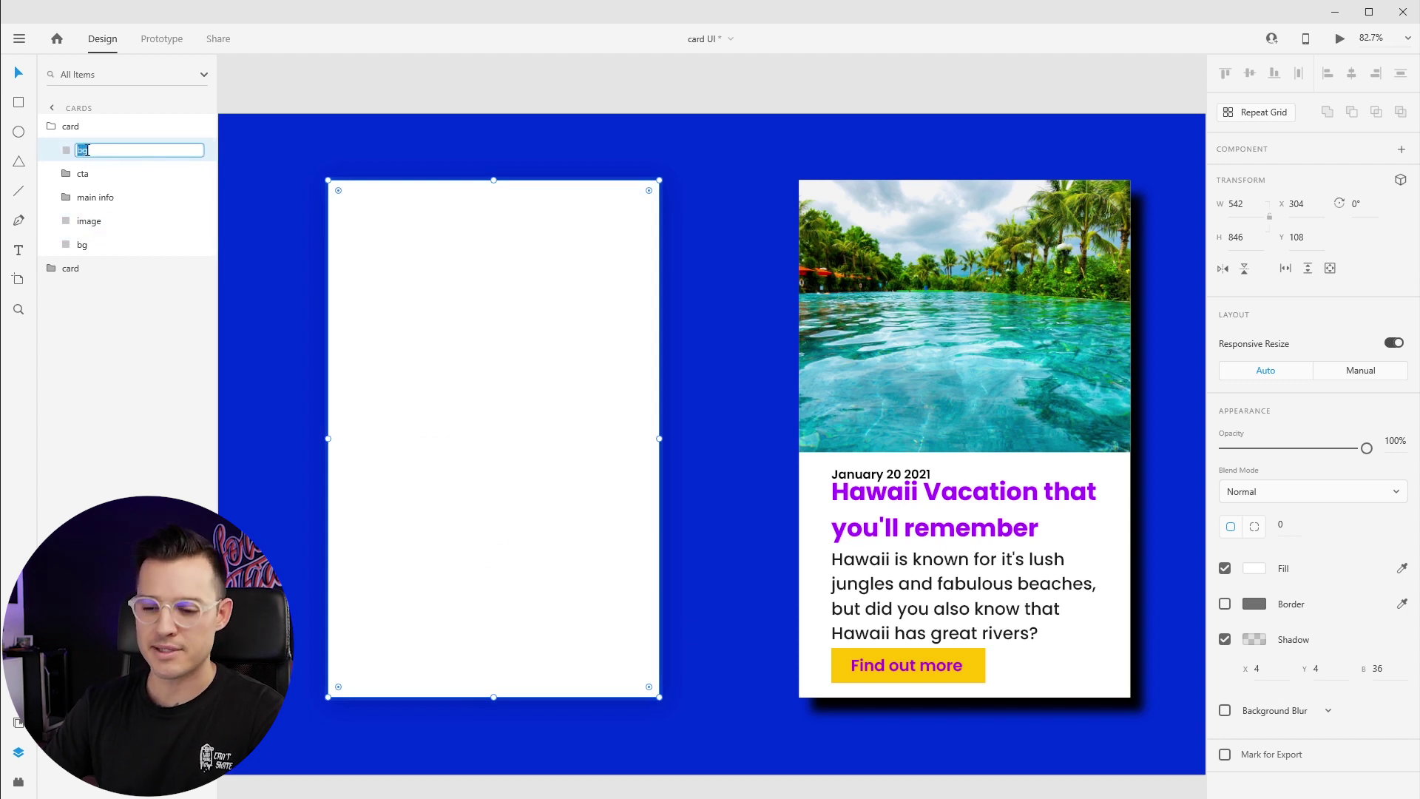
key("Return")
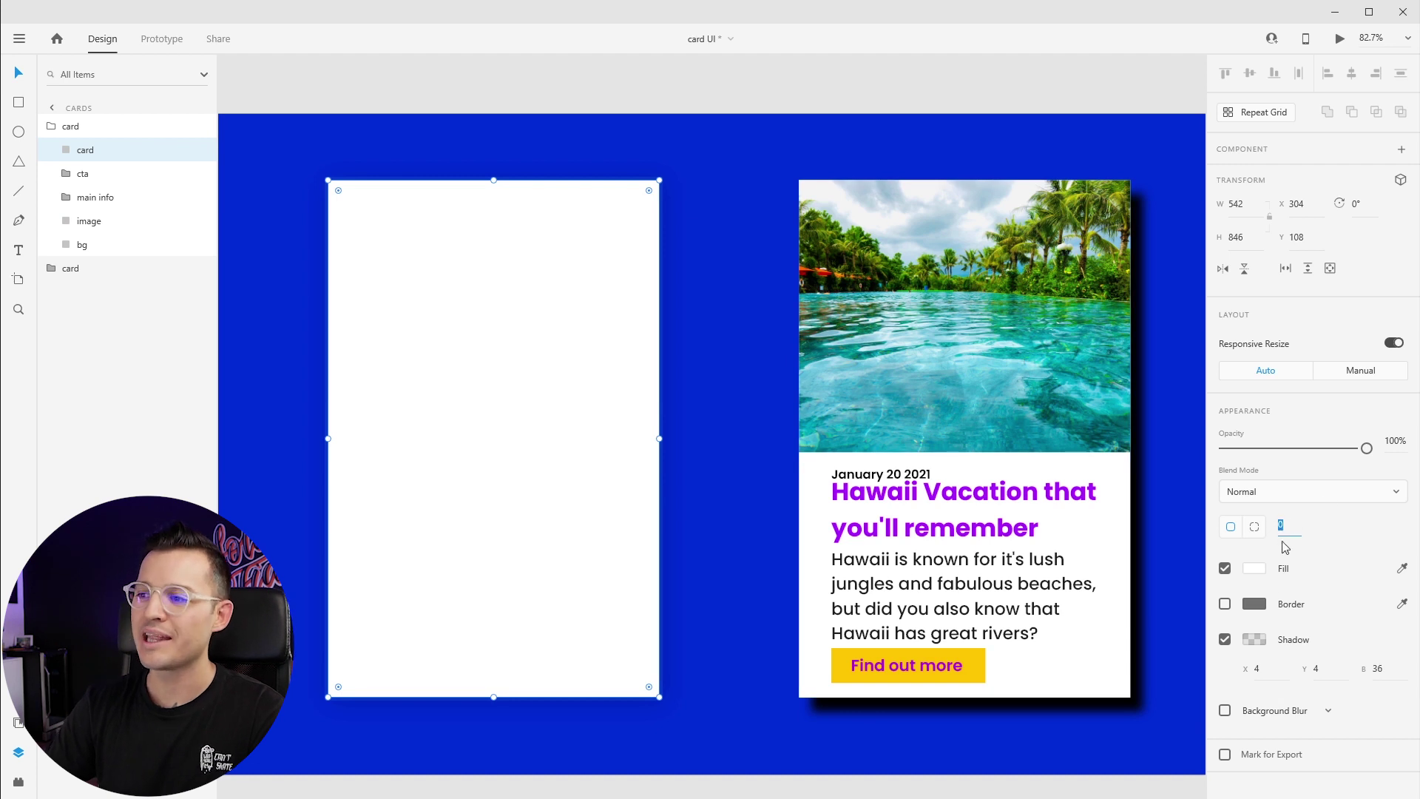
type("3")
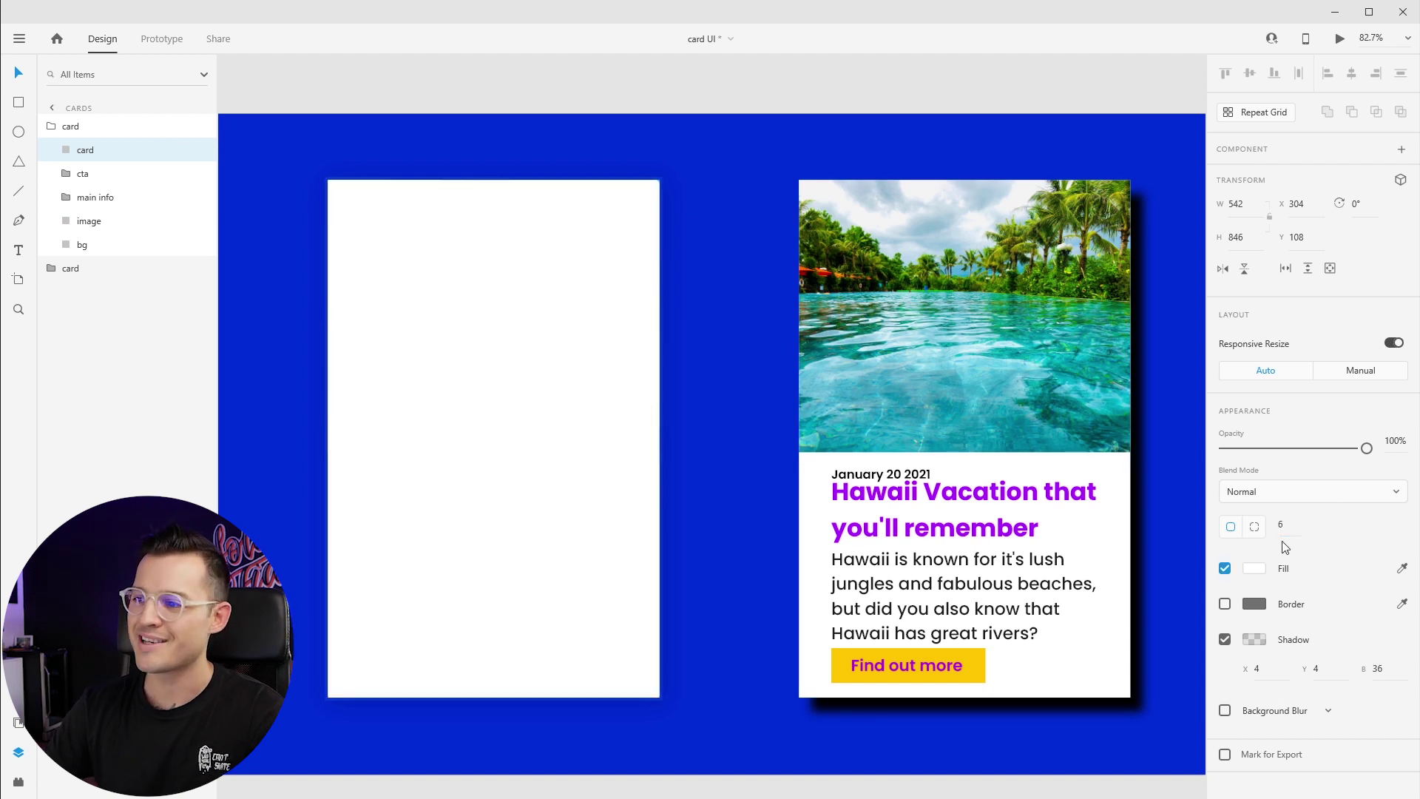
left_click(715, 232)
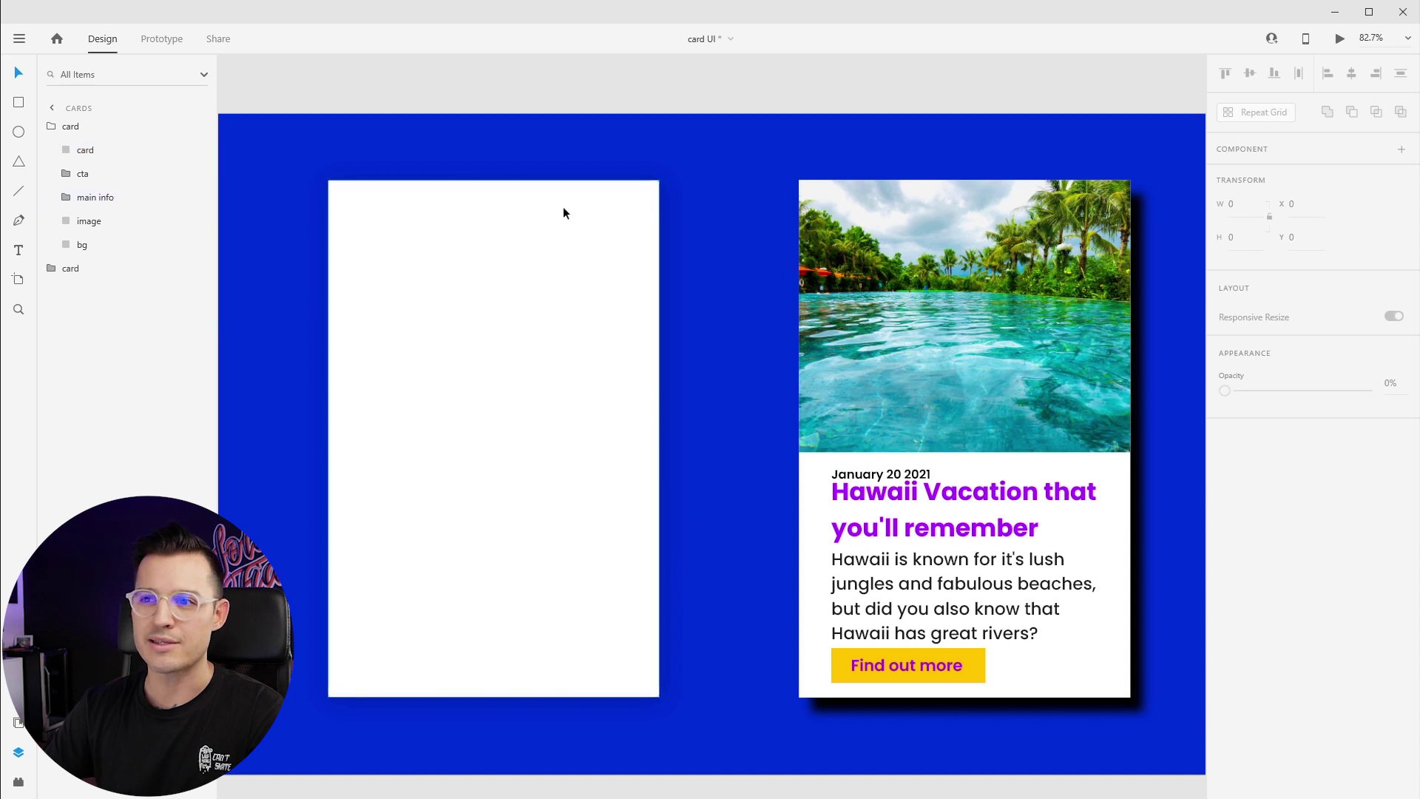
Step: Zoom in to check the rounded top-right corner, then select all five card layers
key("z")
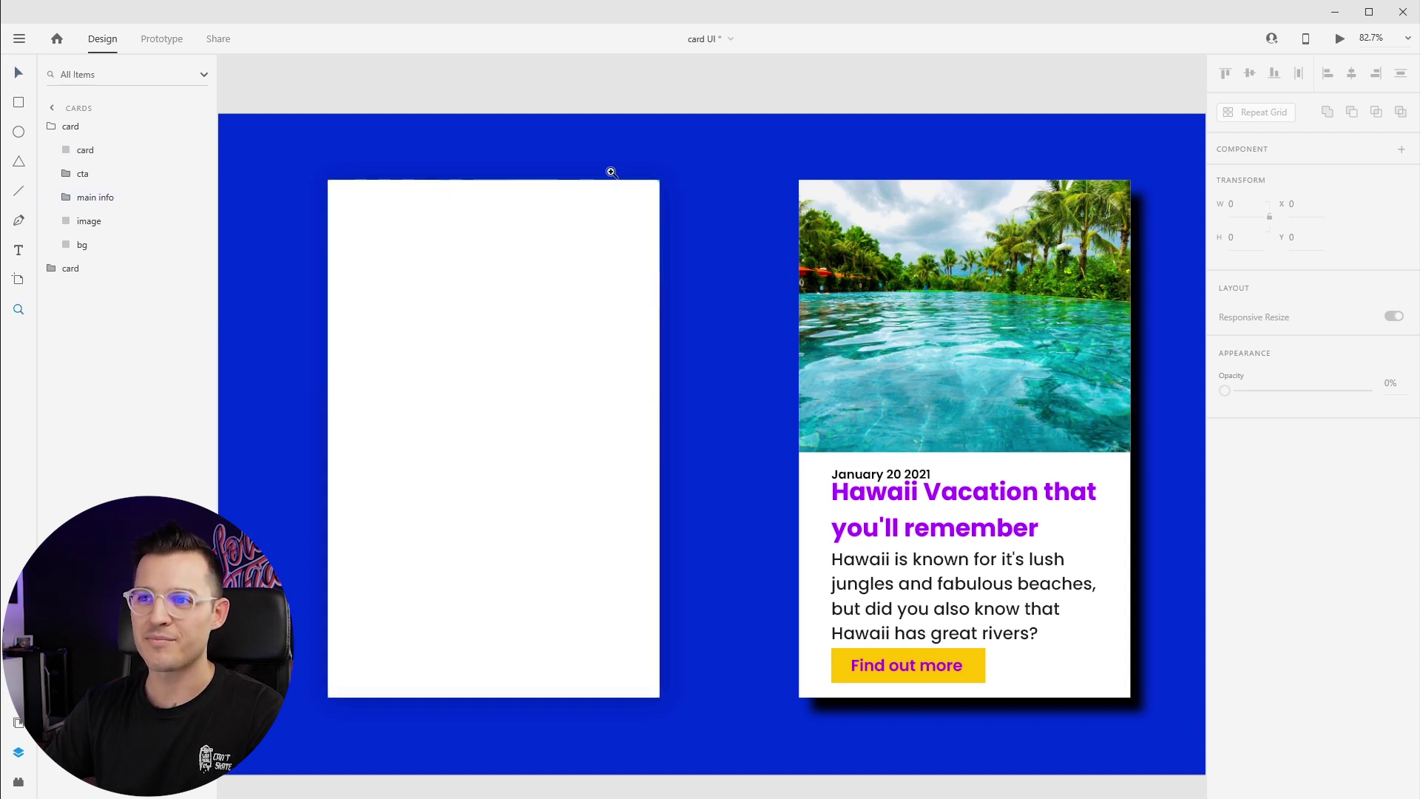
left_click_drag(611, 172, 709, 233)
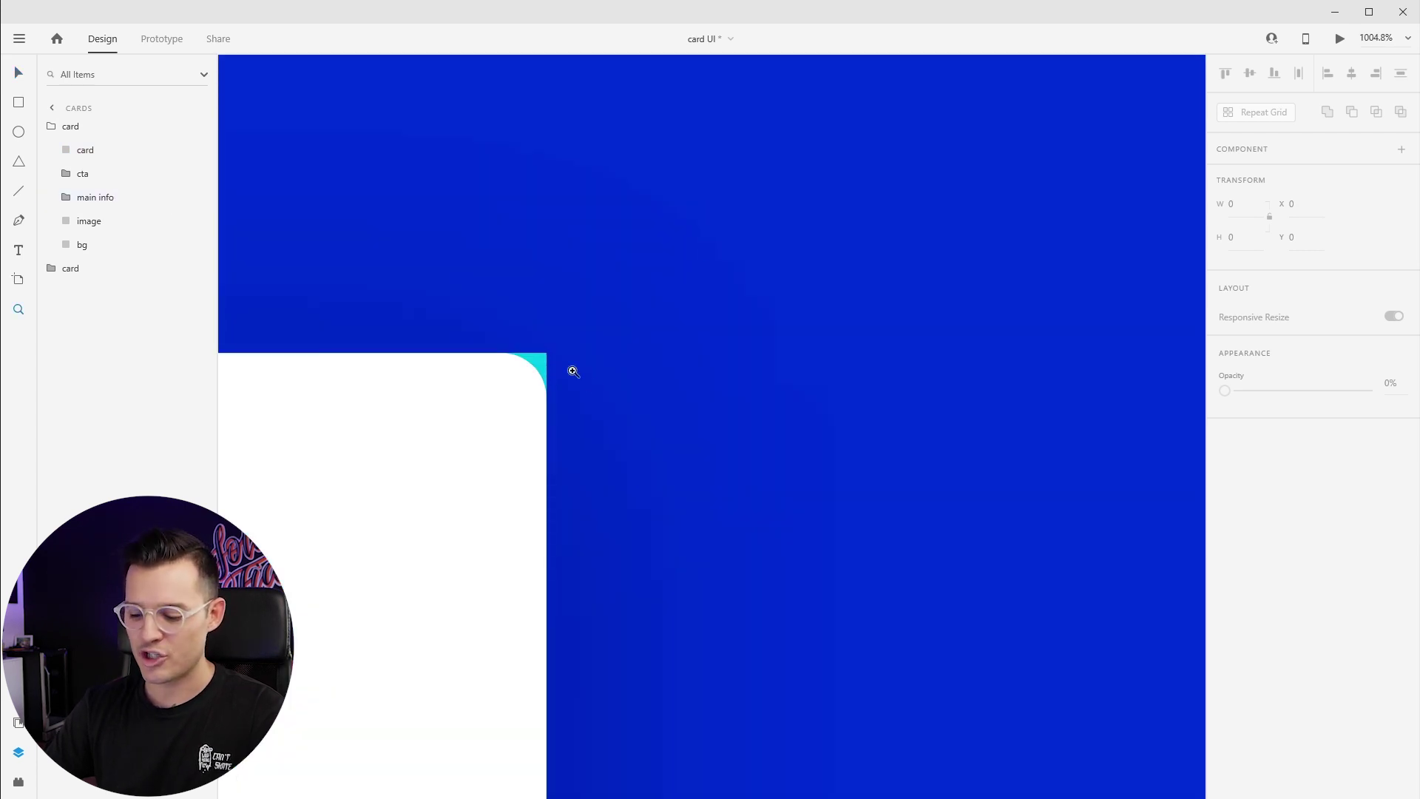
key("ctrl+minus")
key("ctrl+minus")
key("ctrl+minus")
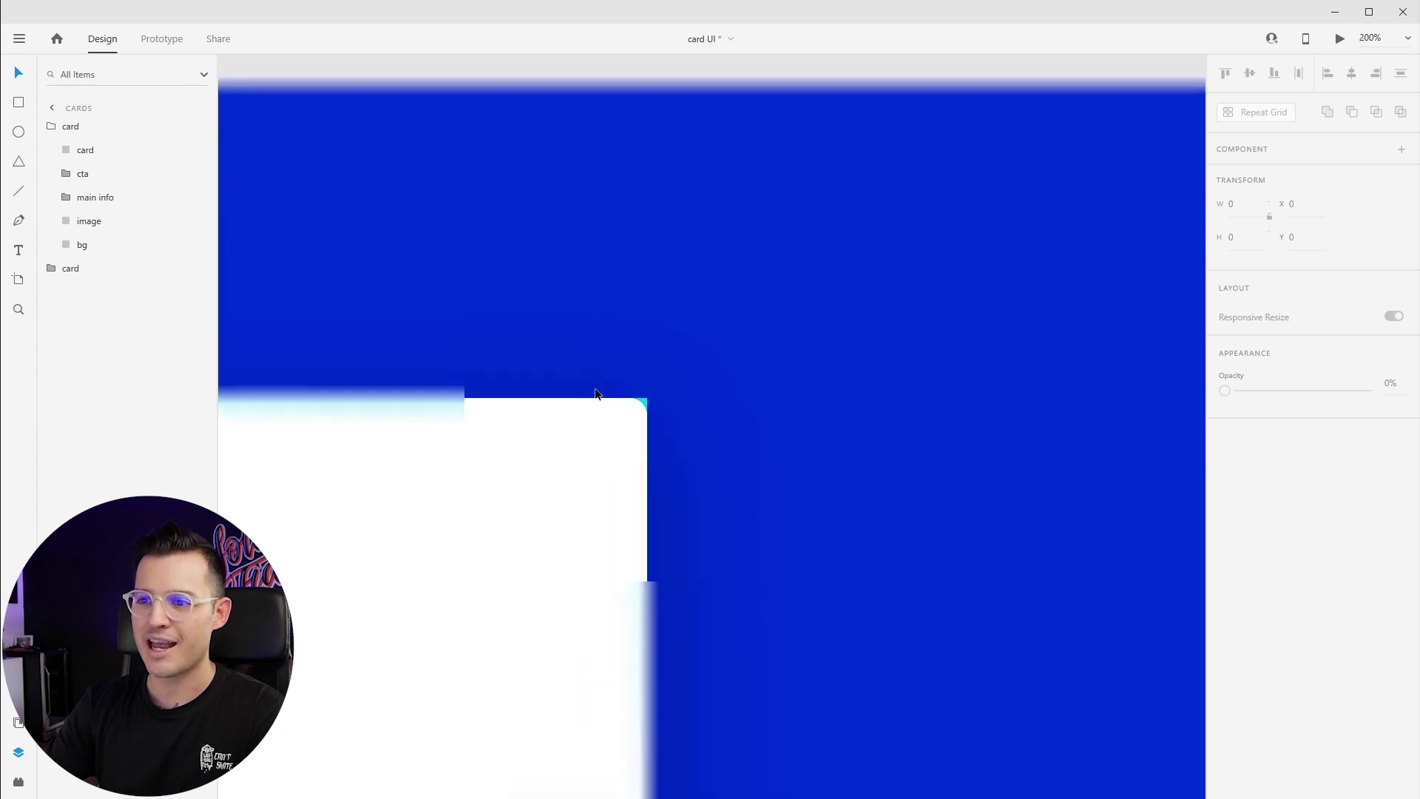
key("ctrl+minus")
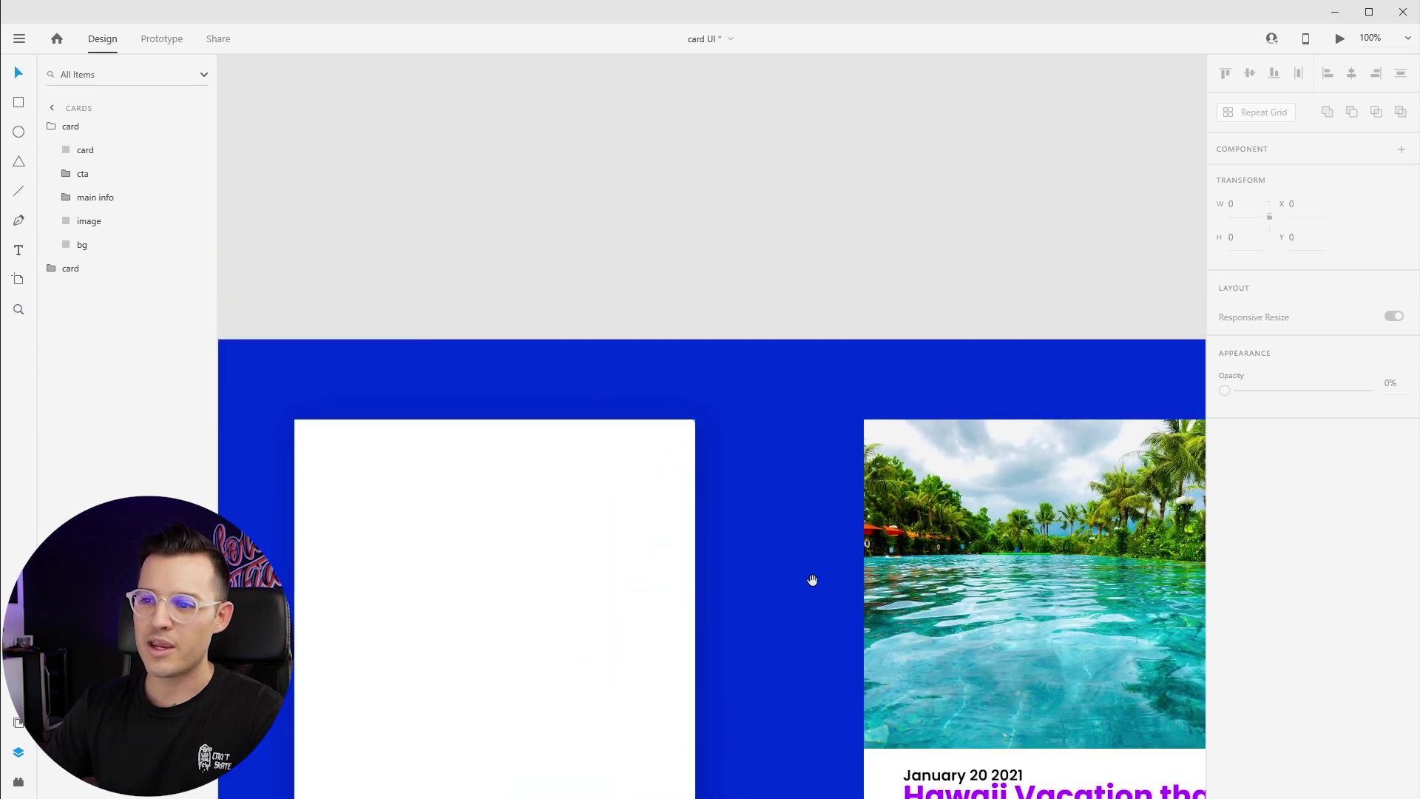
scroll(850, 481, "down", 3)
scroll(851, 481, "left", 3)
left_click(611, 305)
left_click(103, 250, "shift")
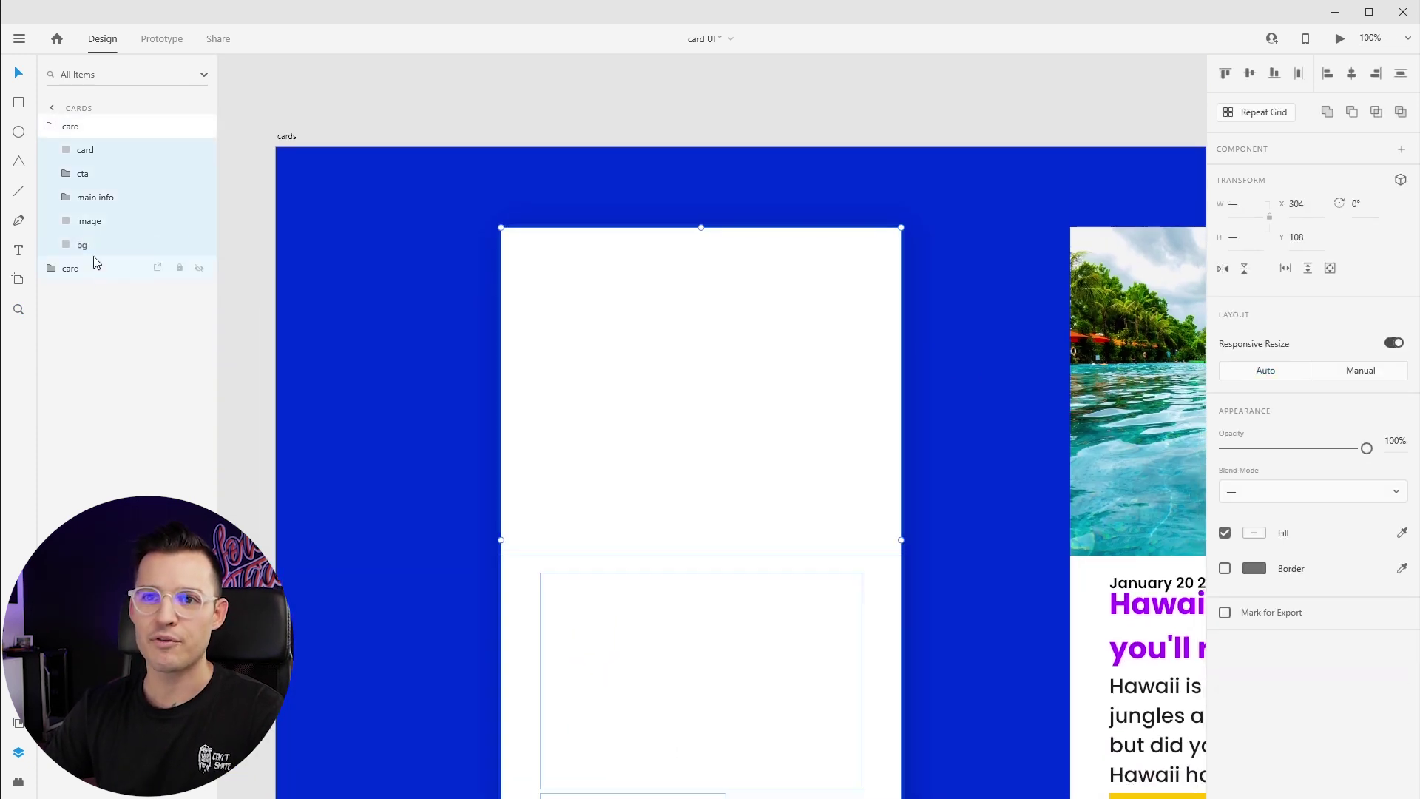
Step: Mask the Fiji card's image, text and button with the rounded 'card' shape
scroll(632, 586, "down", 3)
scroll(632, 585, "right", 2)
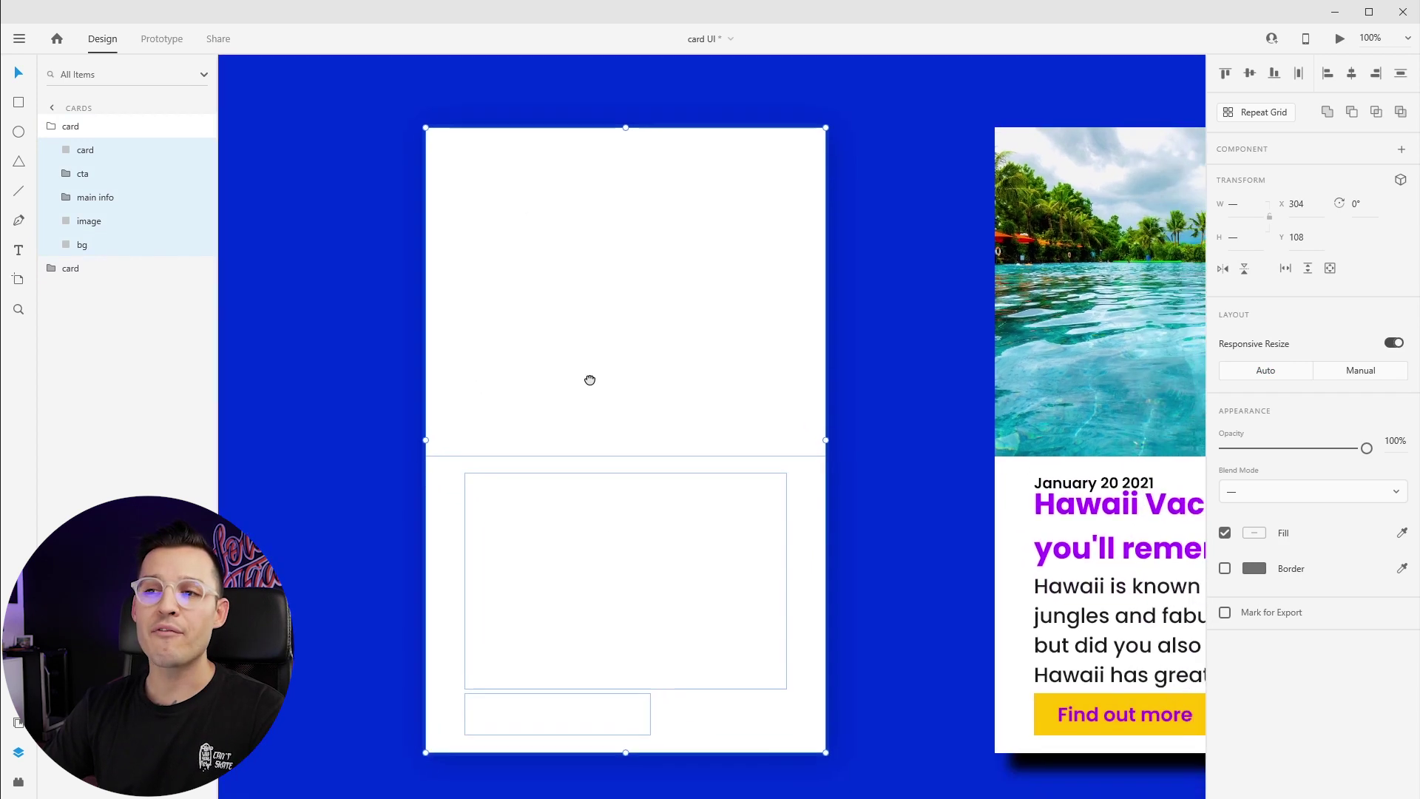
right_click(551, 216)
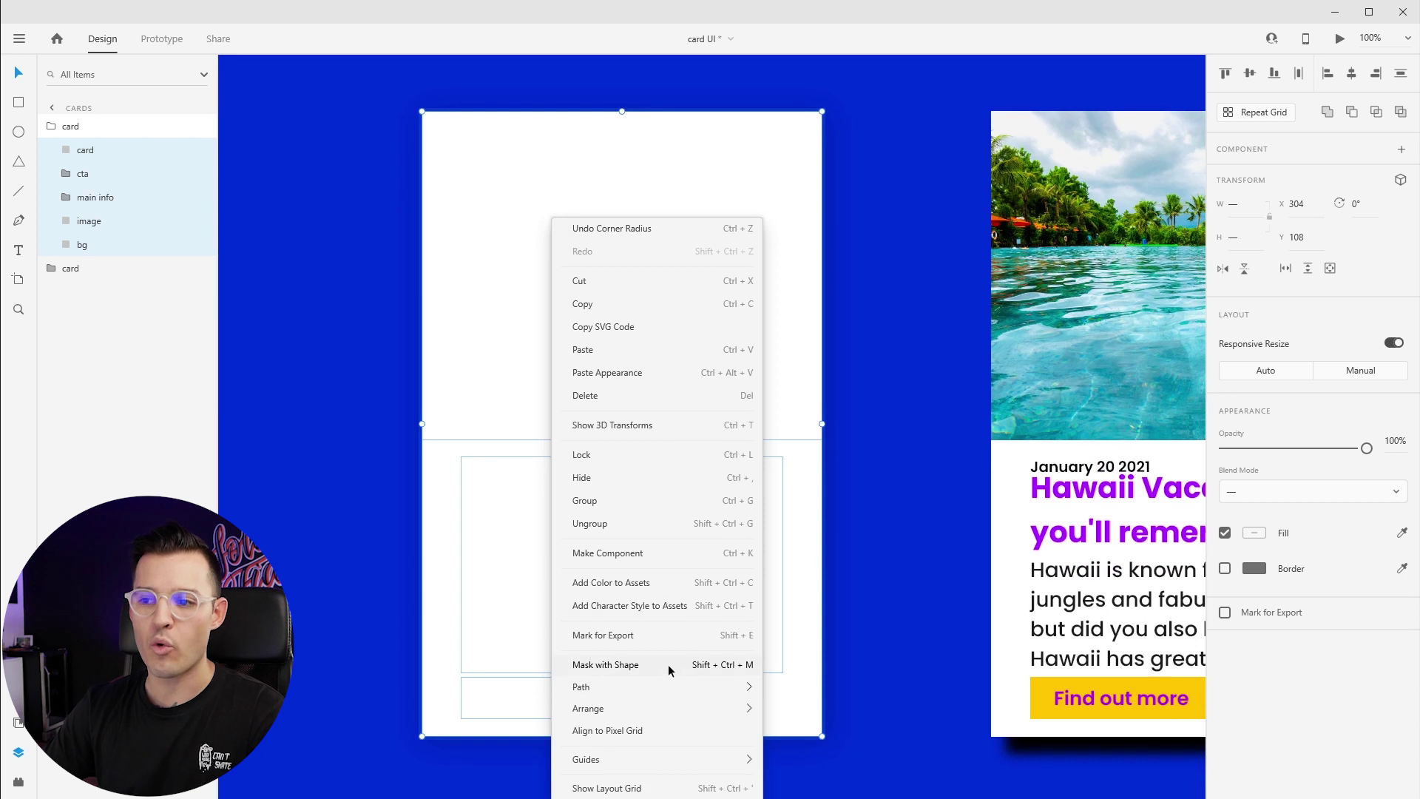
left_click(606, 665)
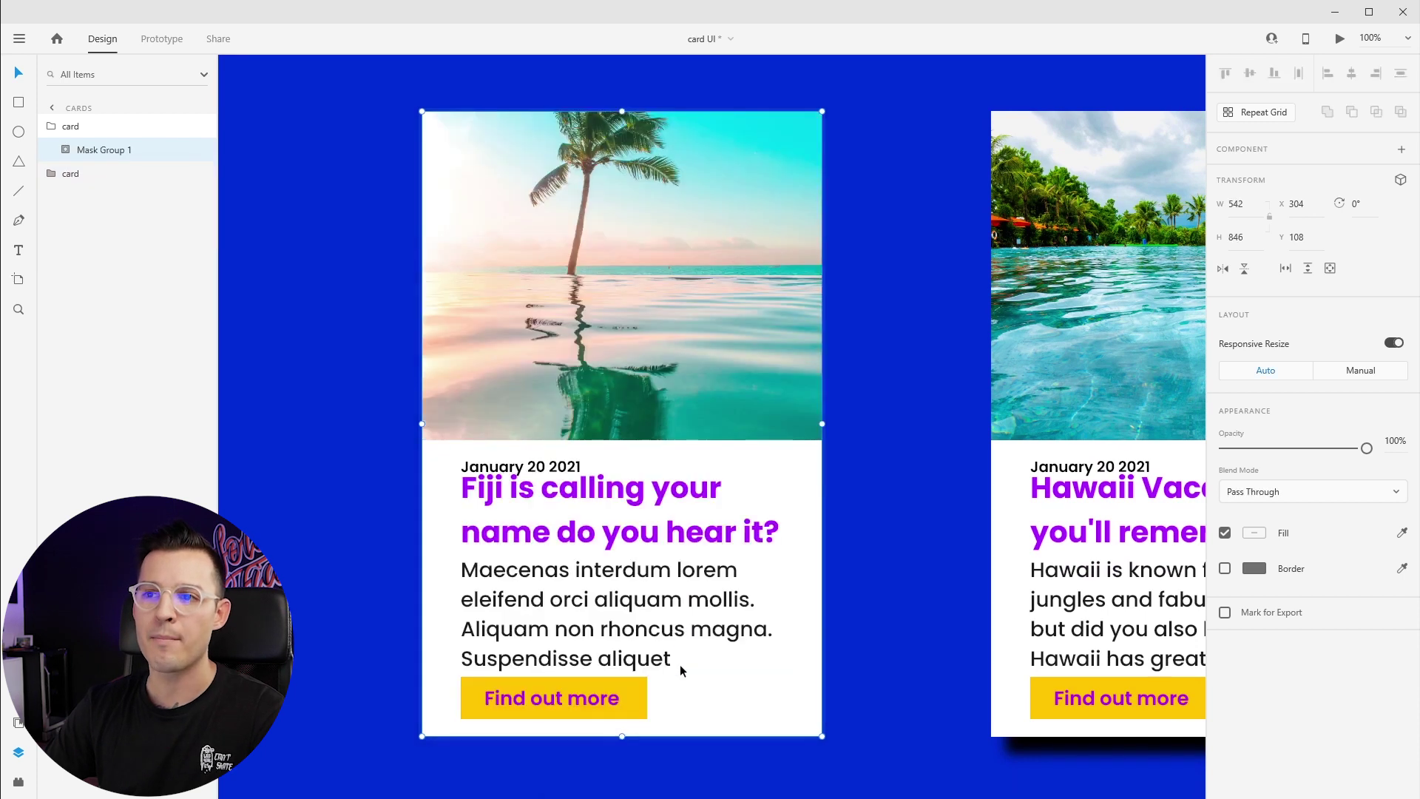
left_click(851, 201)
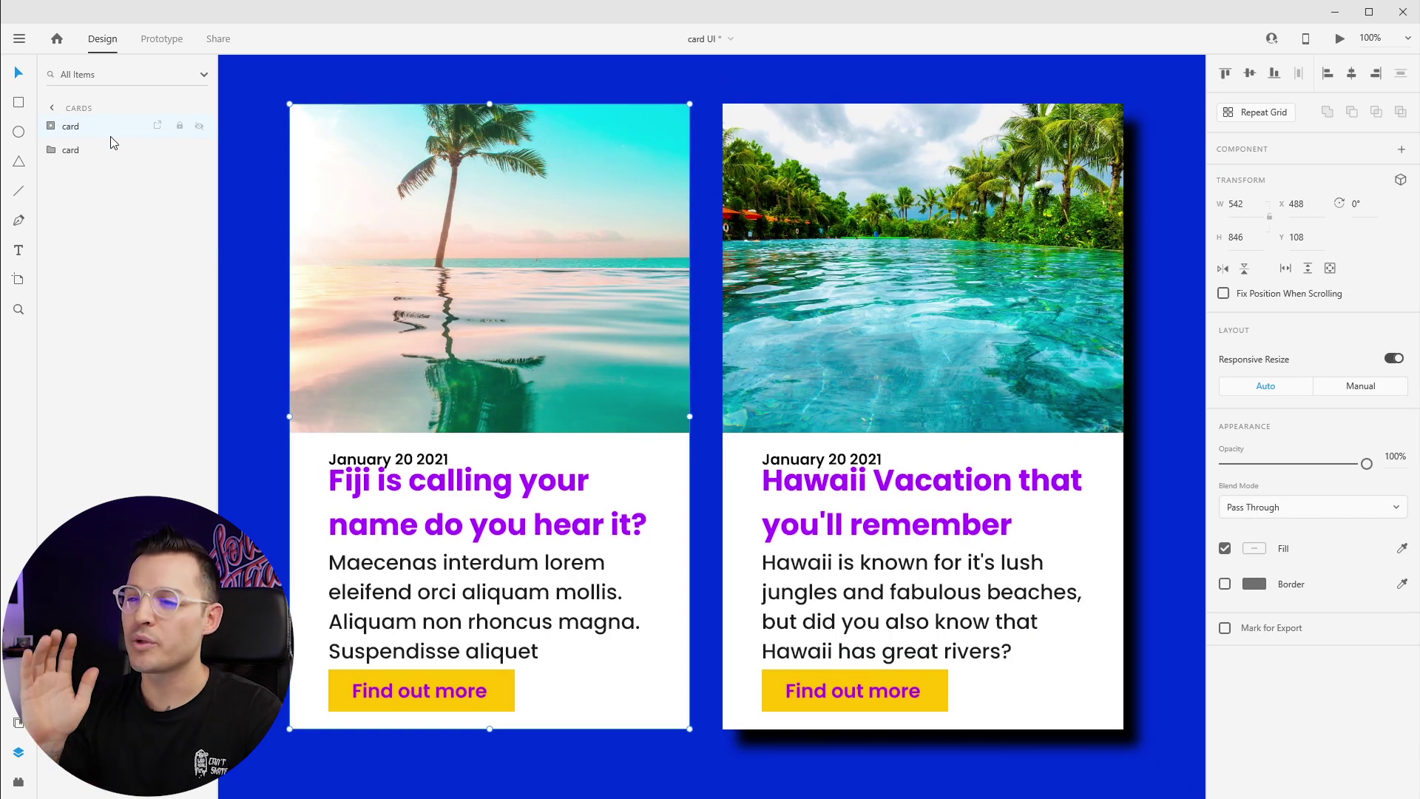
left_click(282, 77)
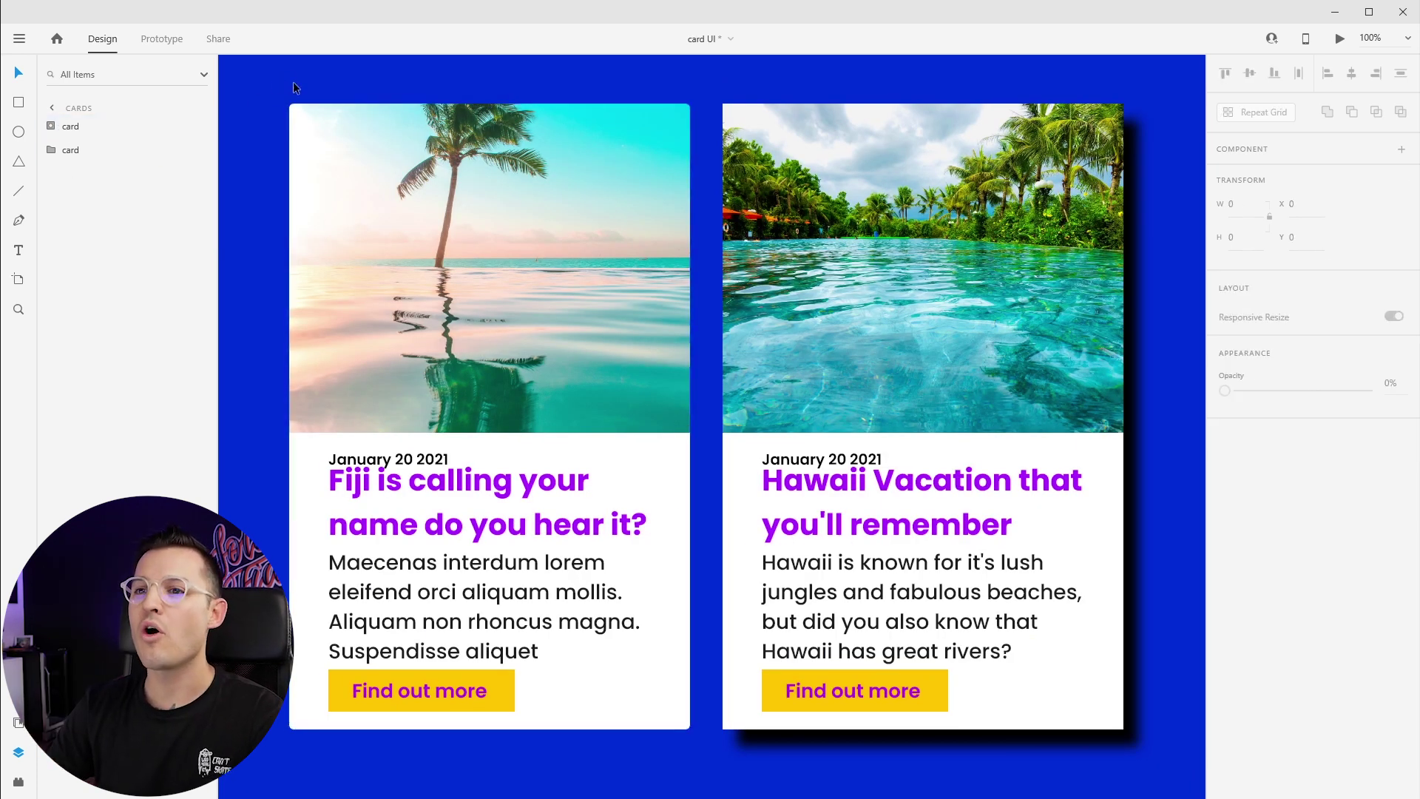
left_click(387, 164)
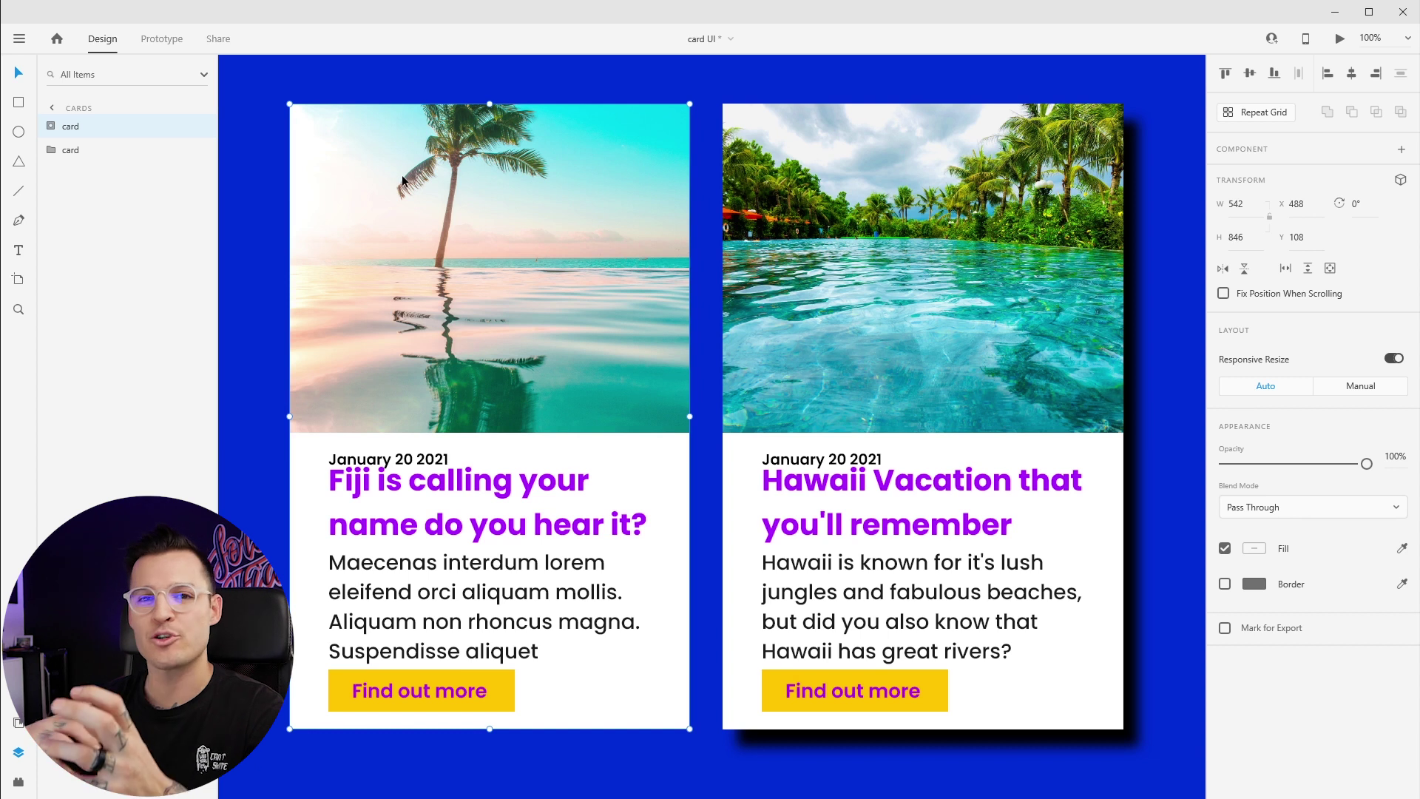
double_click(467, 204)
Step: Set the Fiji photo's height to 846/3, a third of the card
left_click(98, 222)
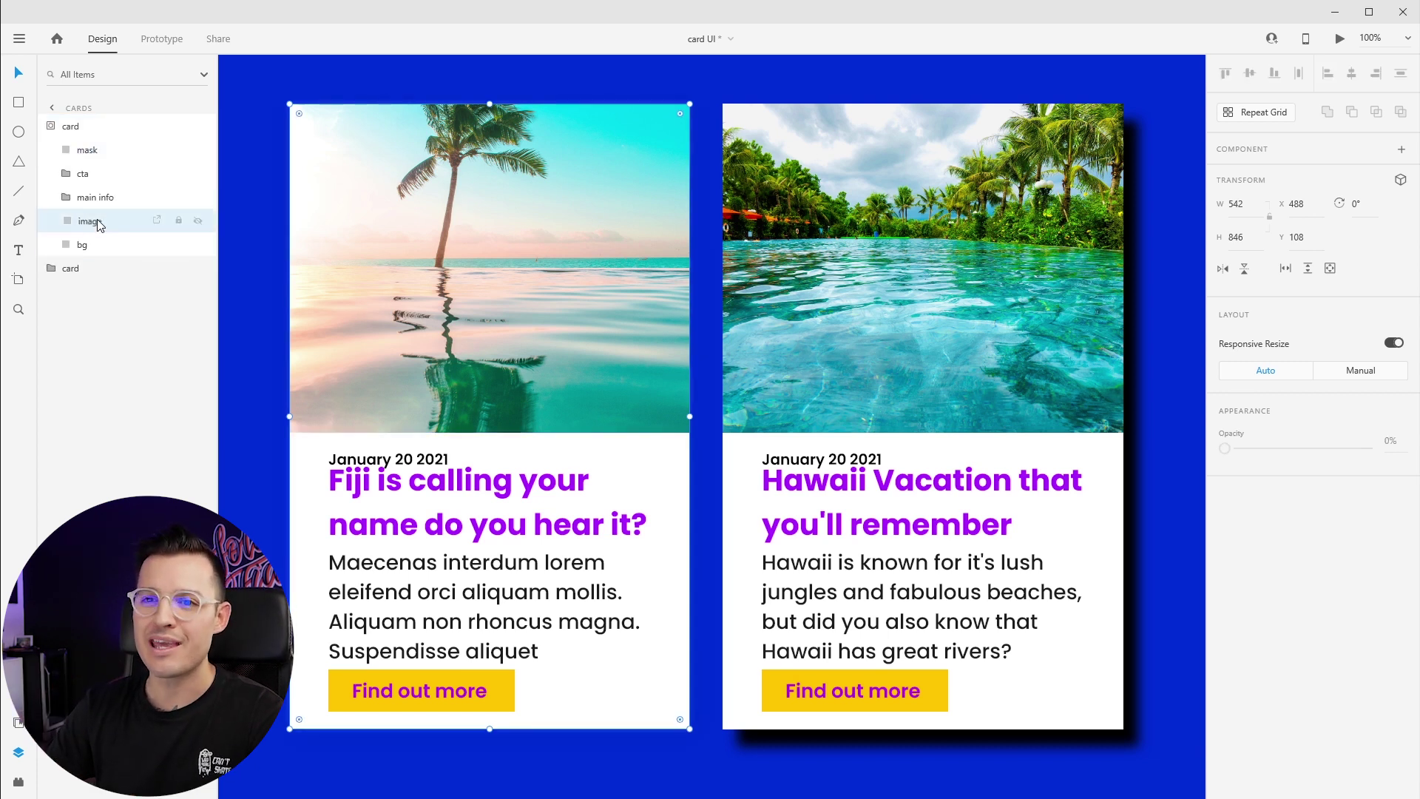
left_click(98, 222)
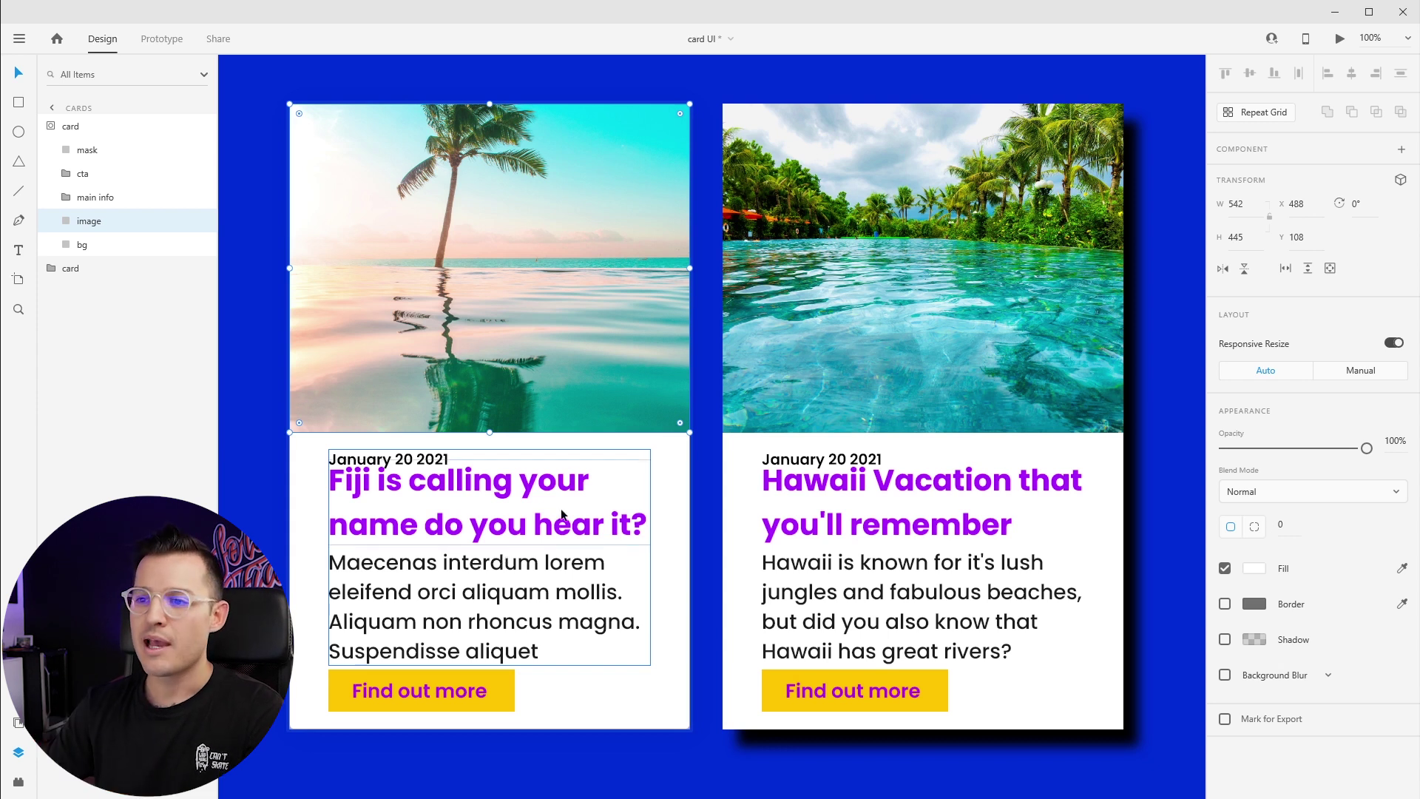
left_click(666, 481)
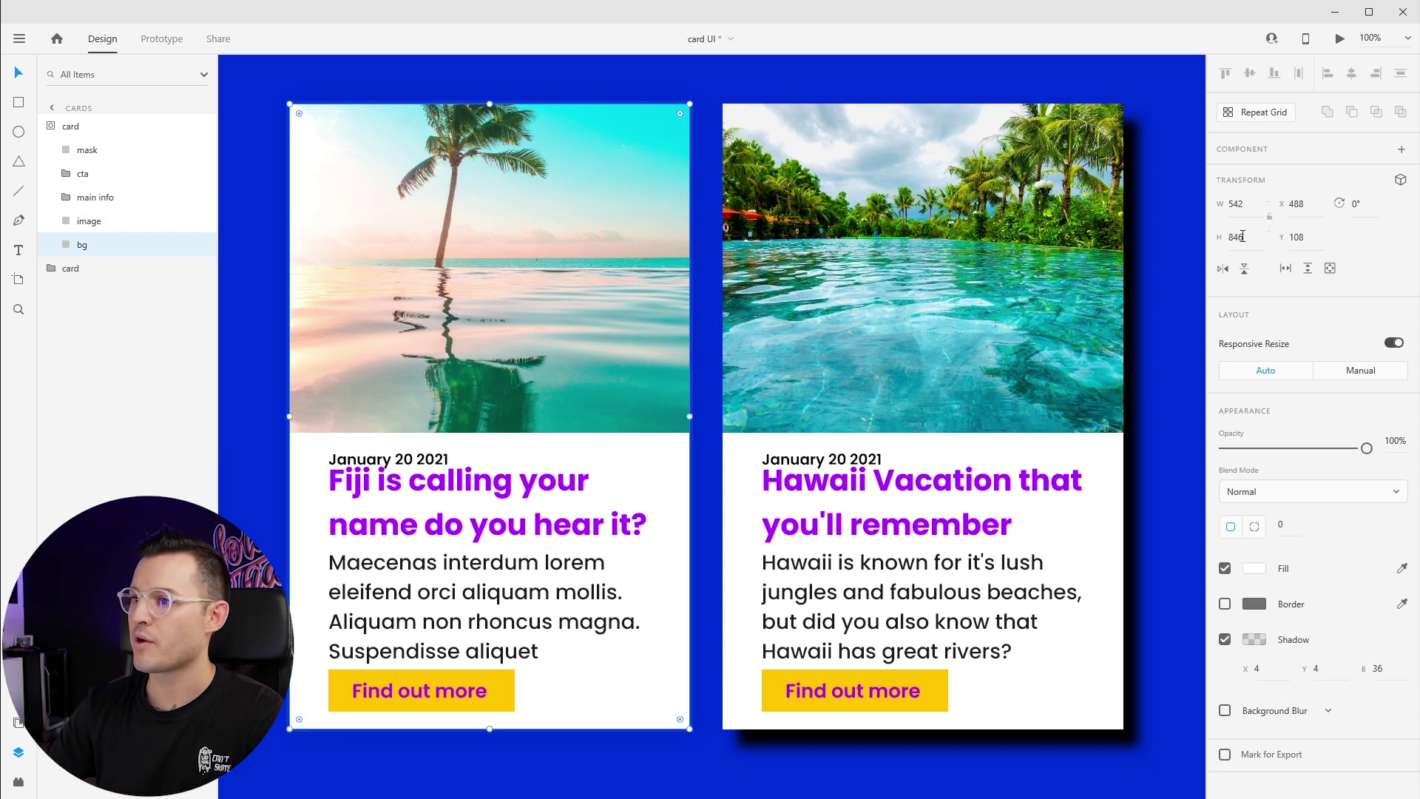
left_click(537, 343)
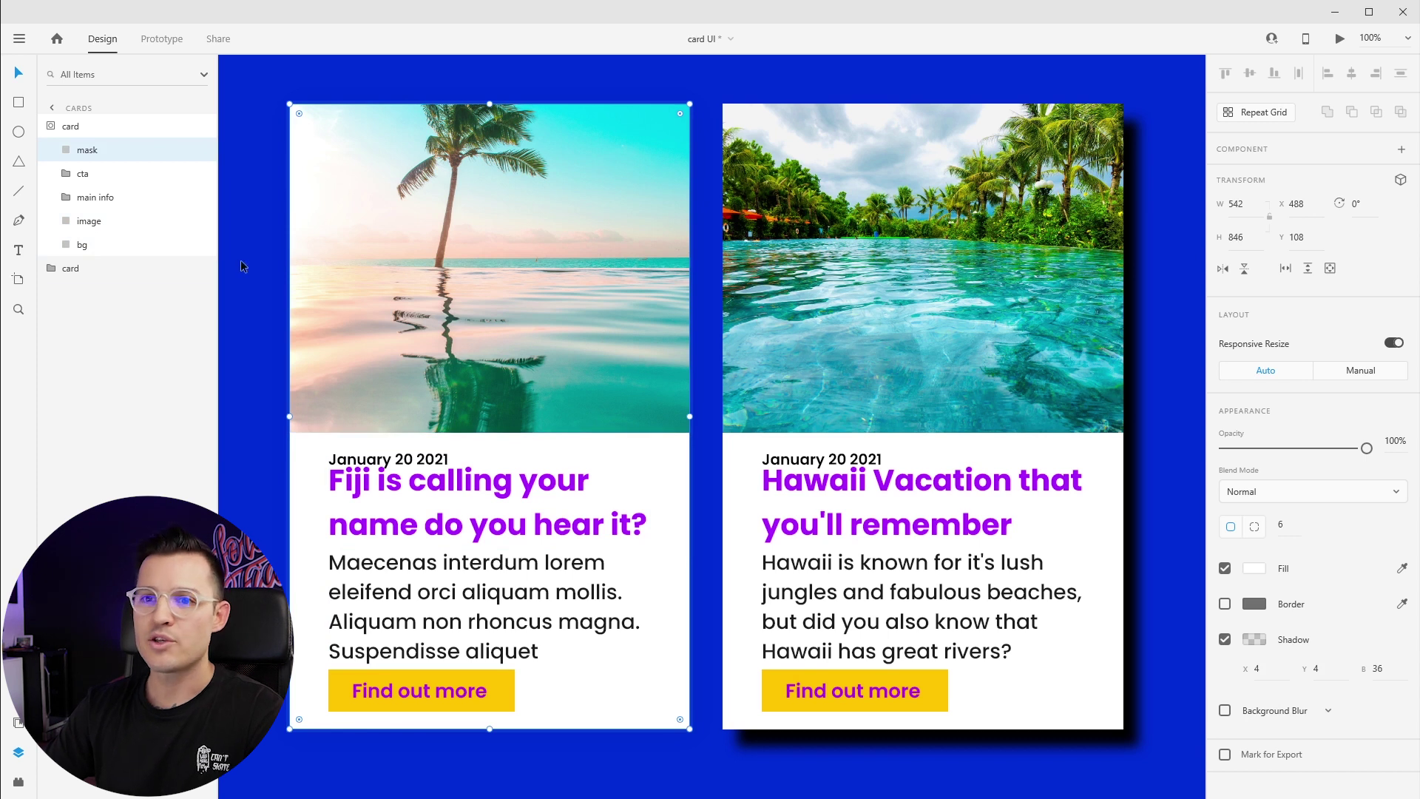
left_click(88, 220)
left_click(1249, 235)
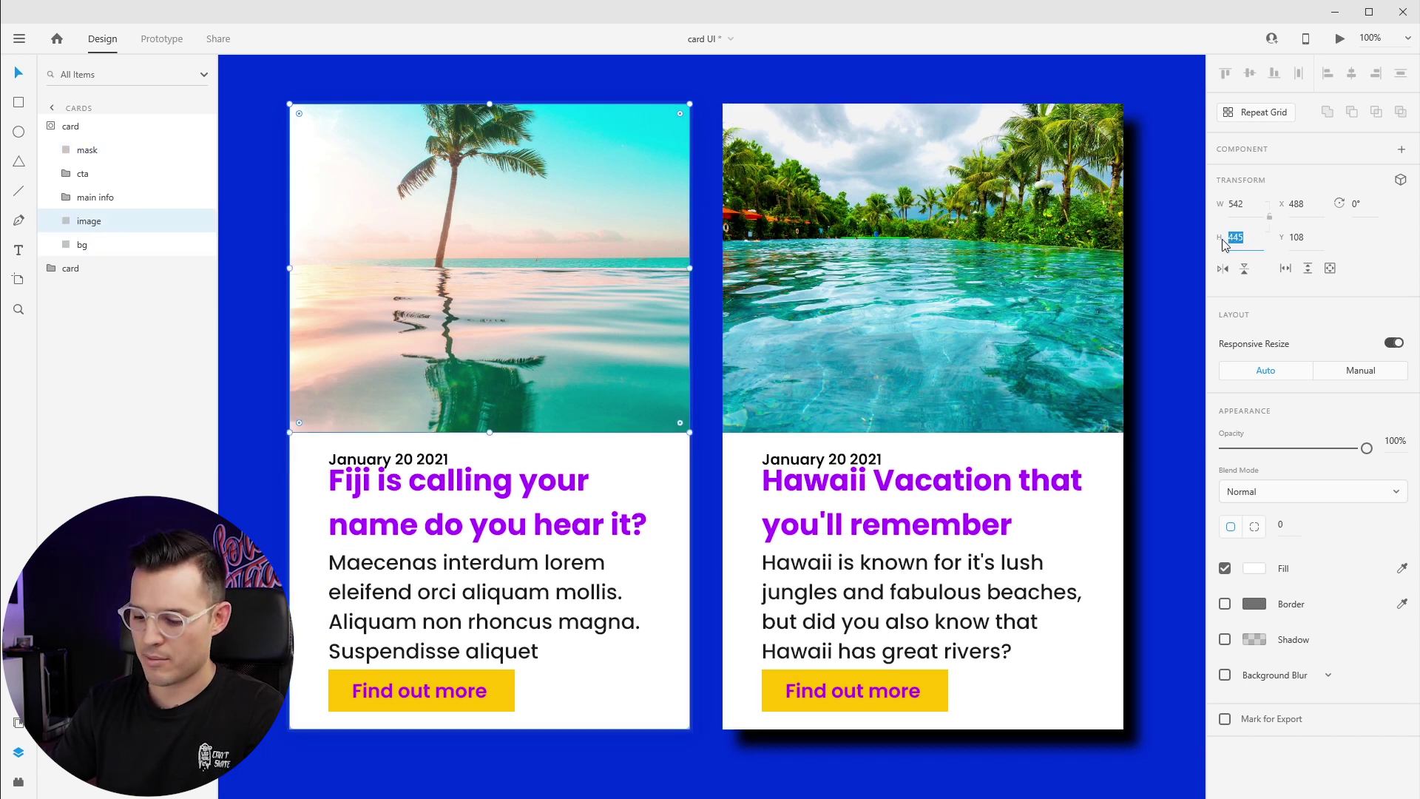
type("846")
key("Return")
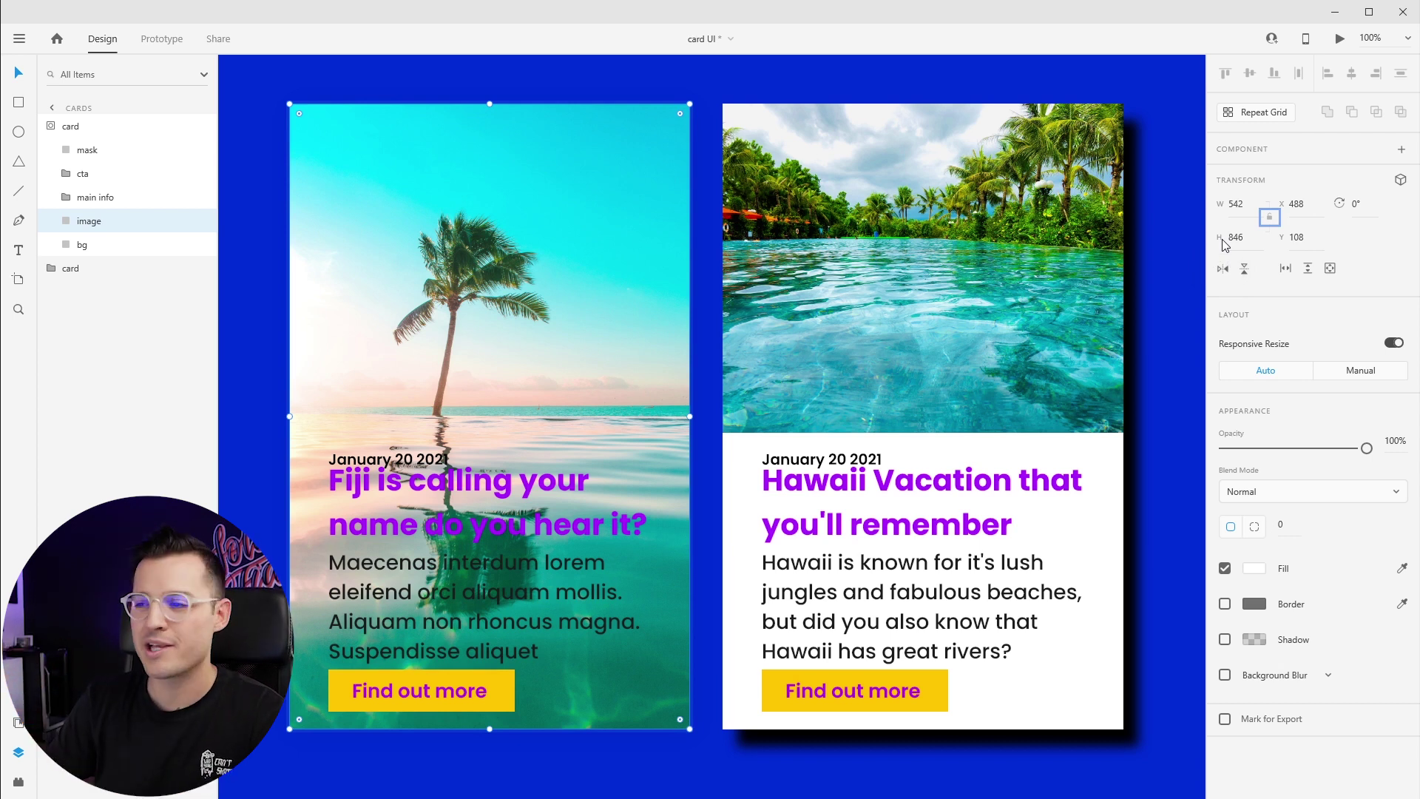
left_click(1255, 243)
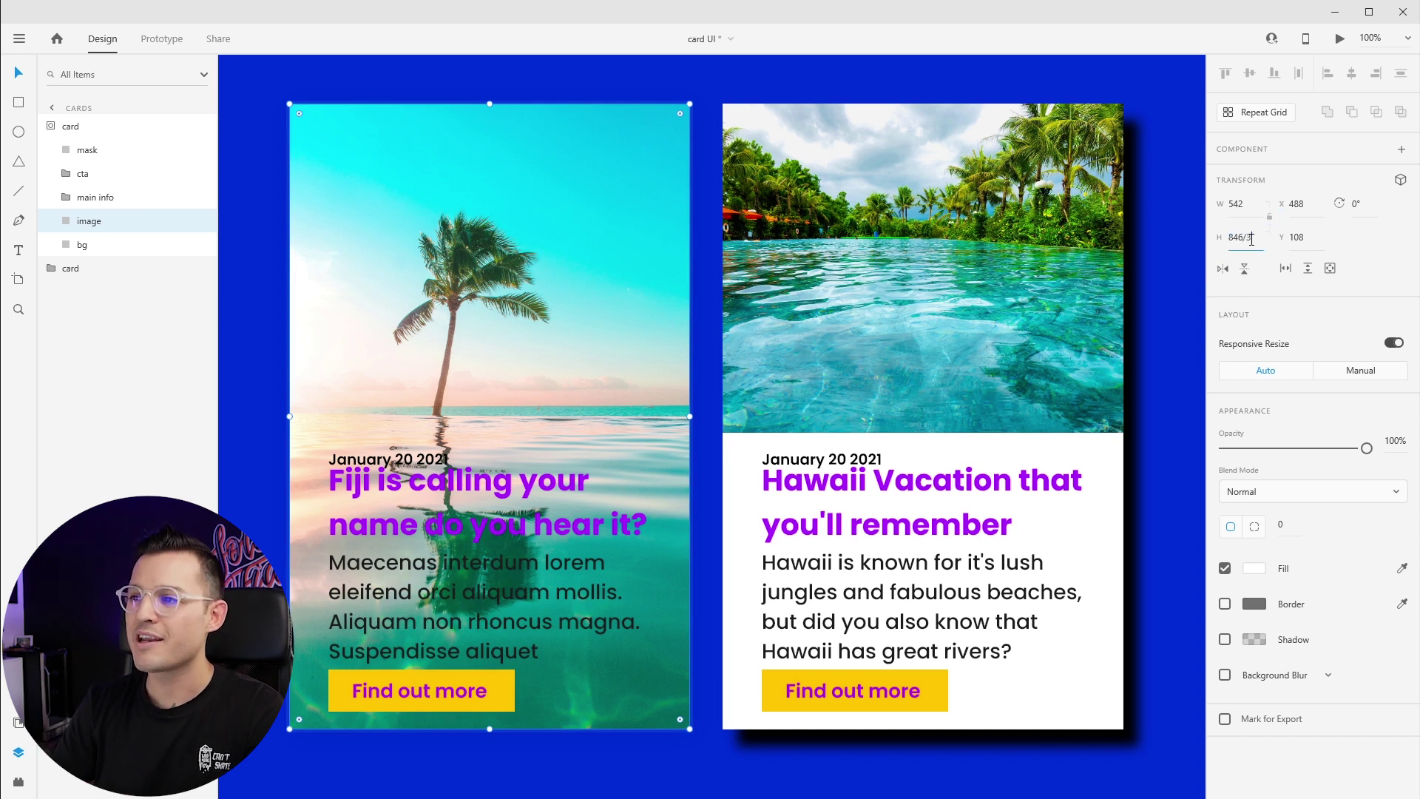
type("/3")
key("Return")
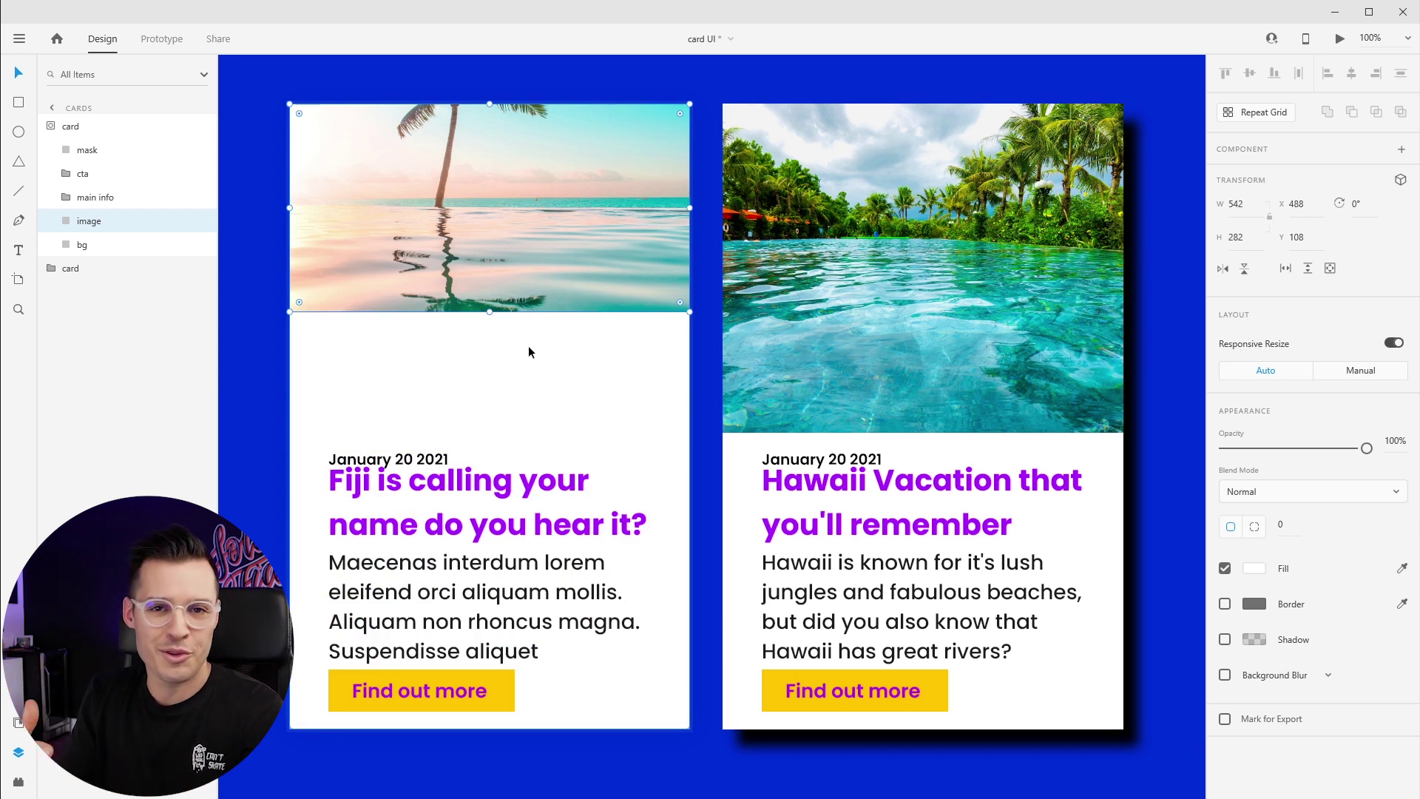
Step: Move the date, title and body text up under the photo and extend the photo slightly lower
left_click_drag(403, 480, 405, 382)
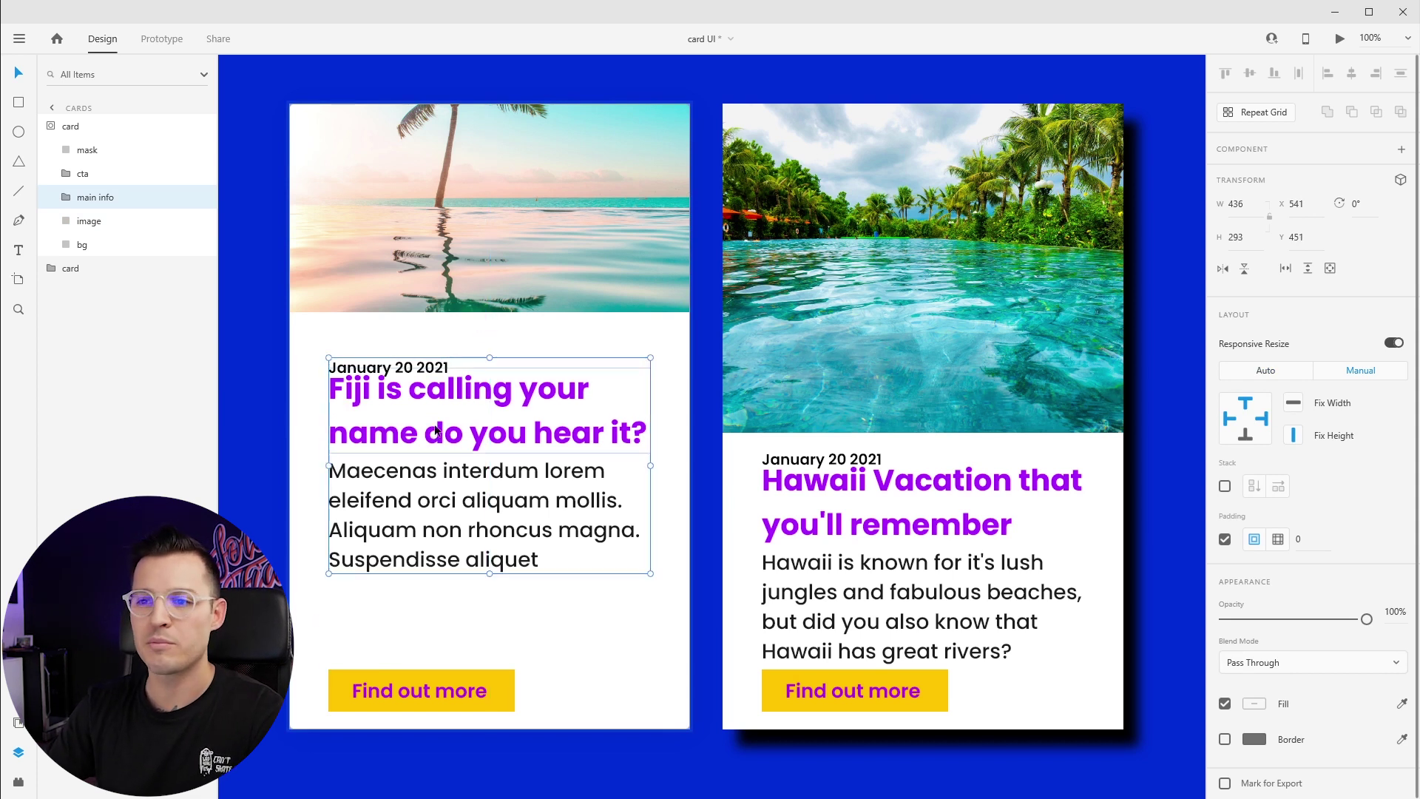
left_click(446, 304)
left_click_drag(490, 312, 487, 323)
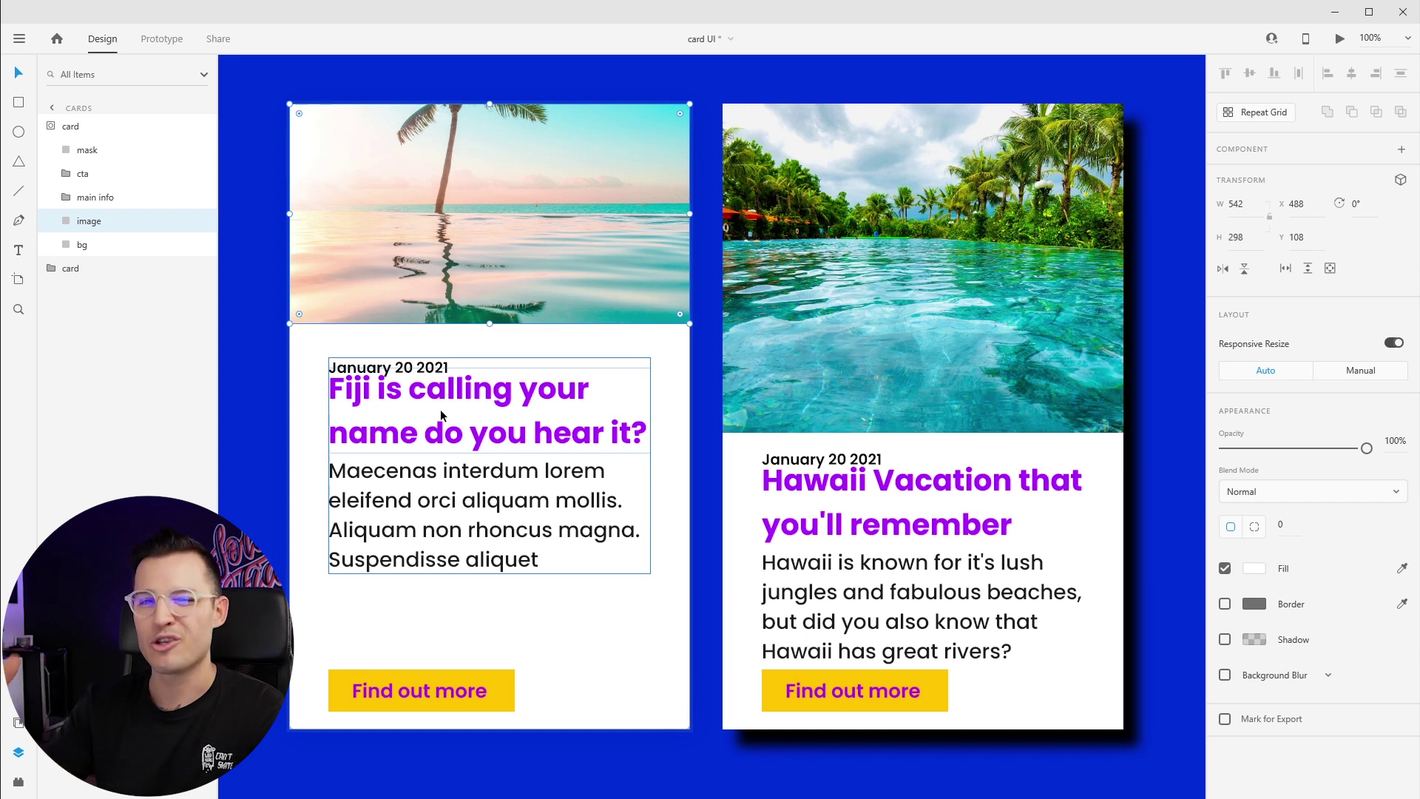
left_click(700, 574)
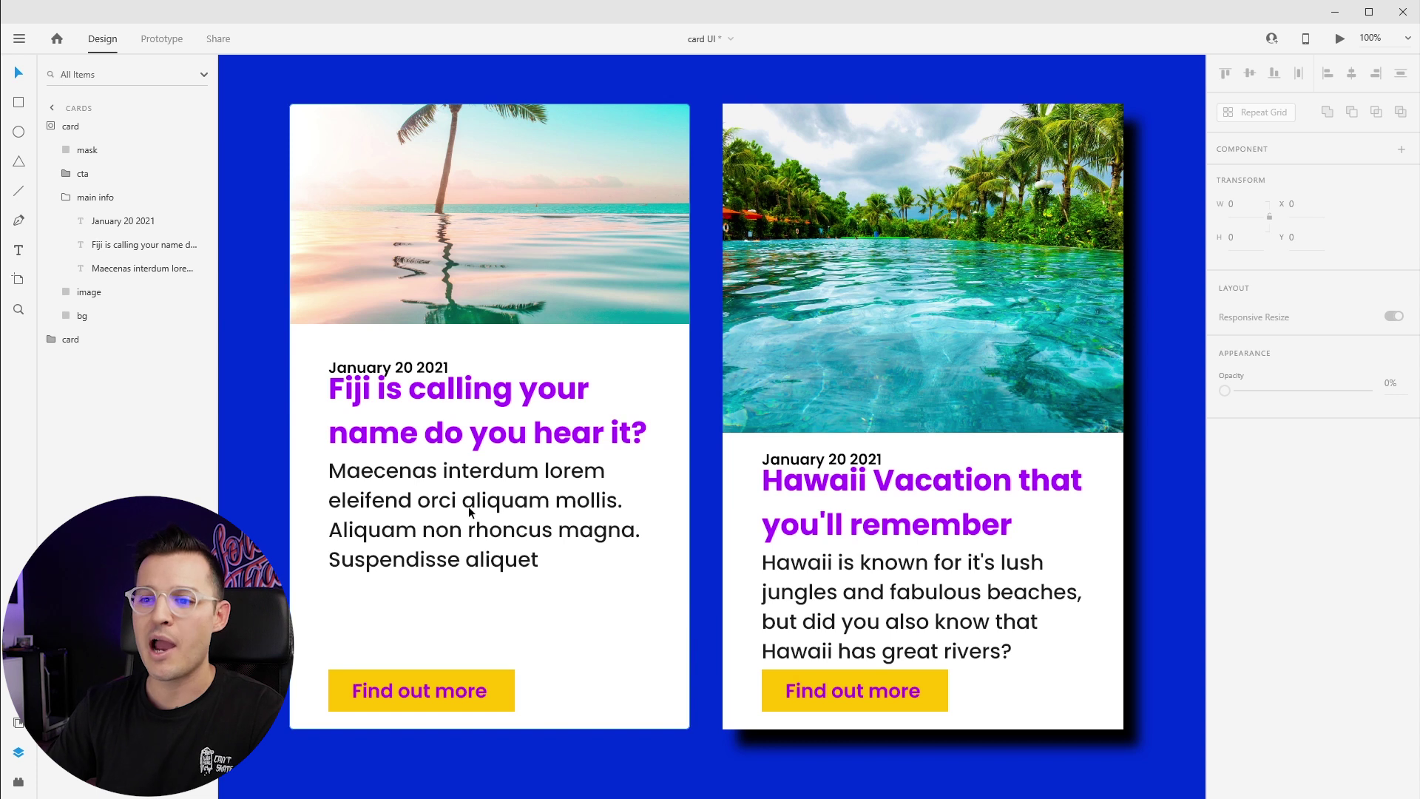
Step: Make the Maecenas body text Regular weight at size 20
left_click(407, 509)
double_click(407, 509)
double_click(427, 503)
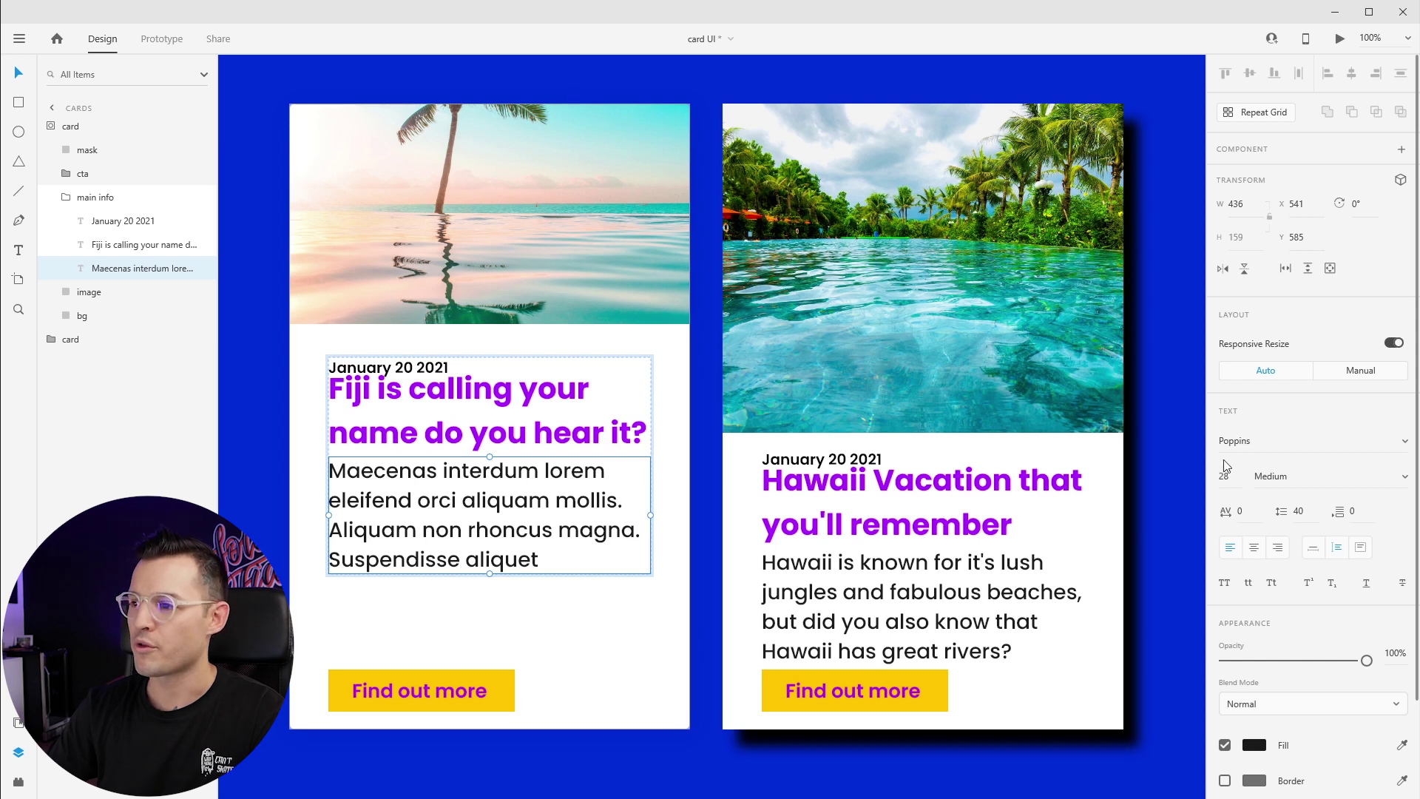
left_click(1405, 478)
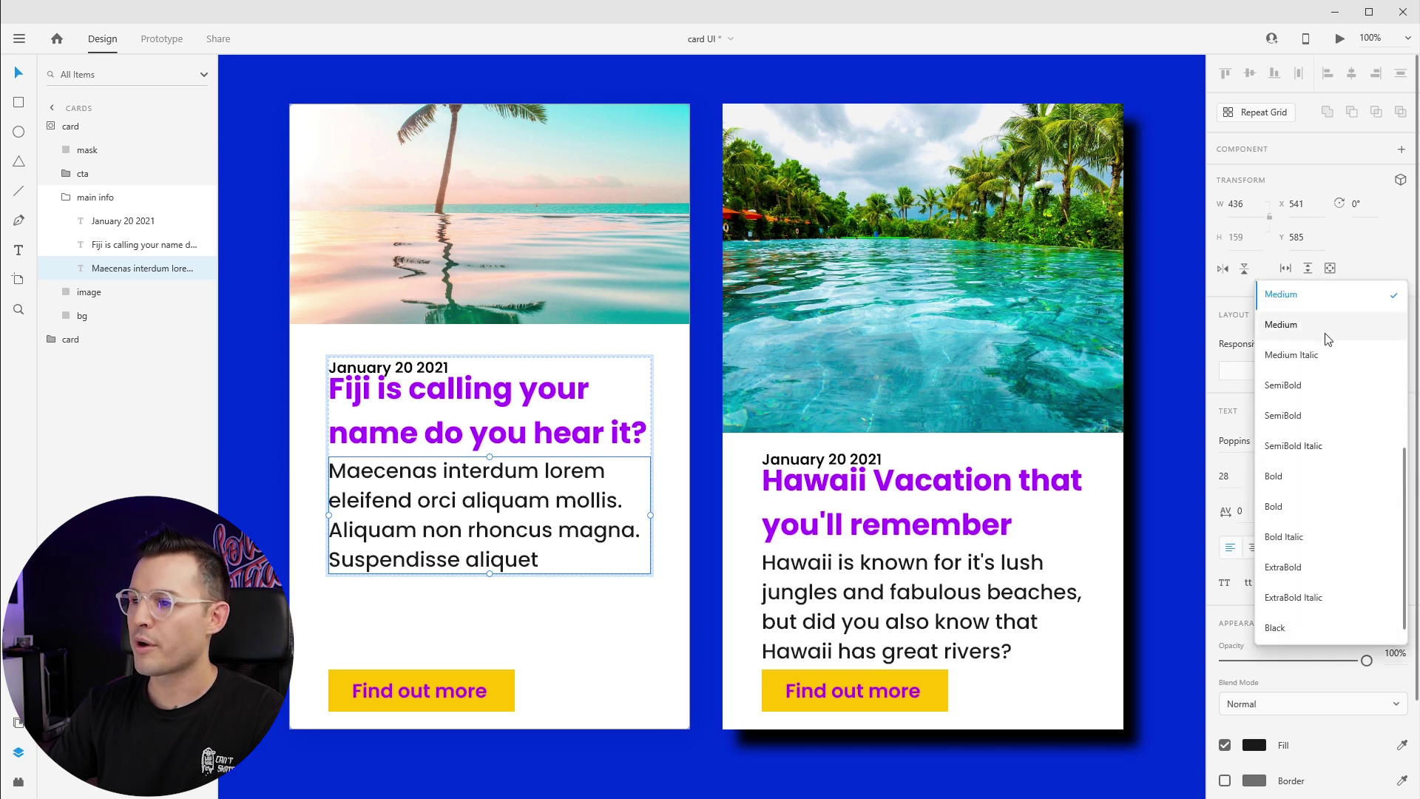
scroll(1317, 458, "up", 3)
left_click(1302, 477)
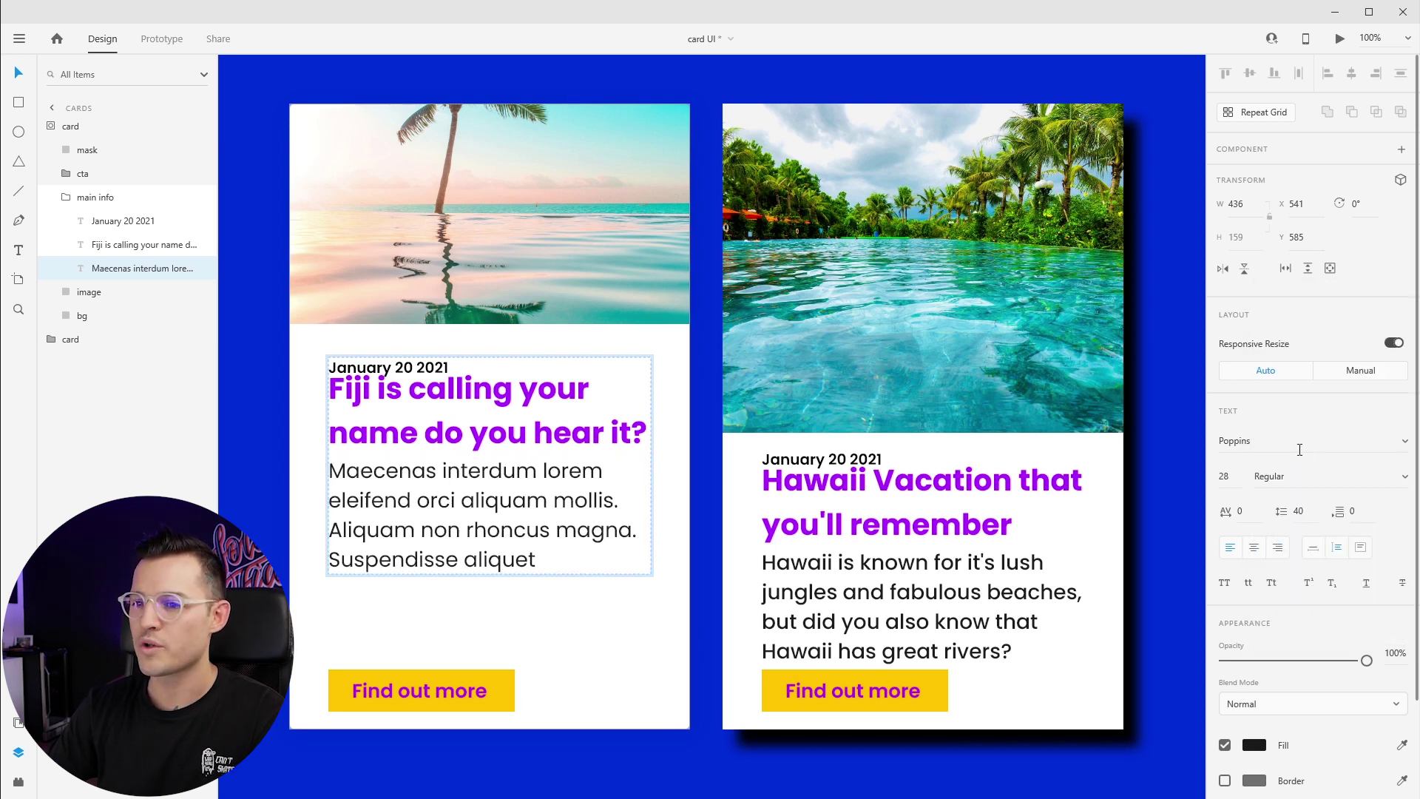
key("BackSpace")
key("BackSpace")
type("18")
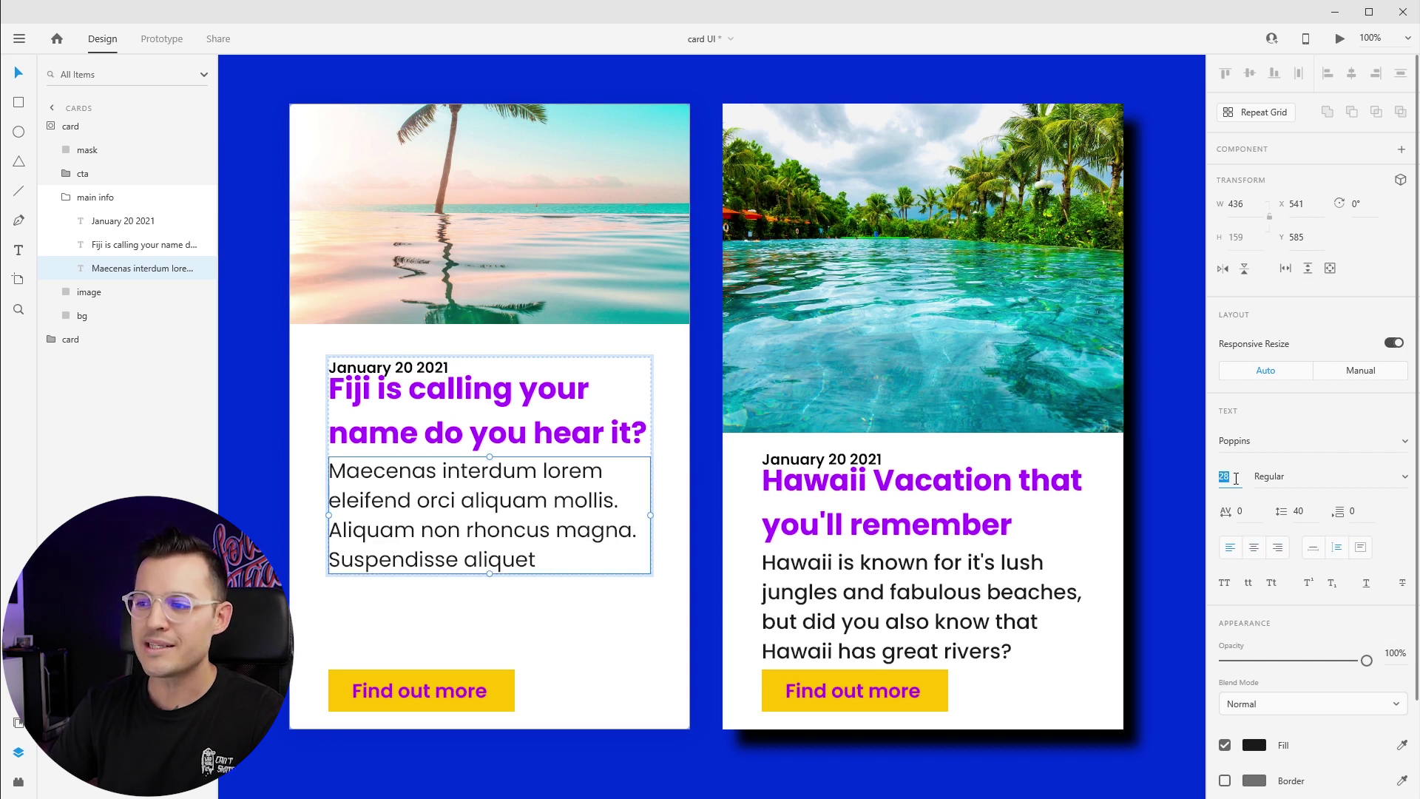
key("Return")
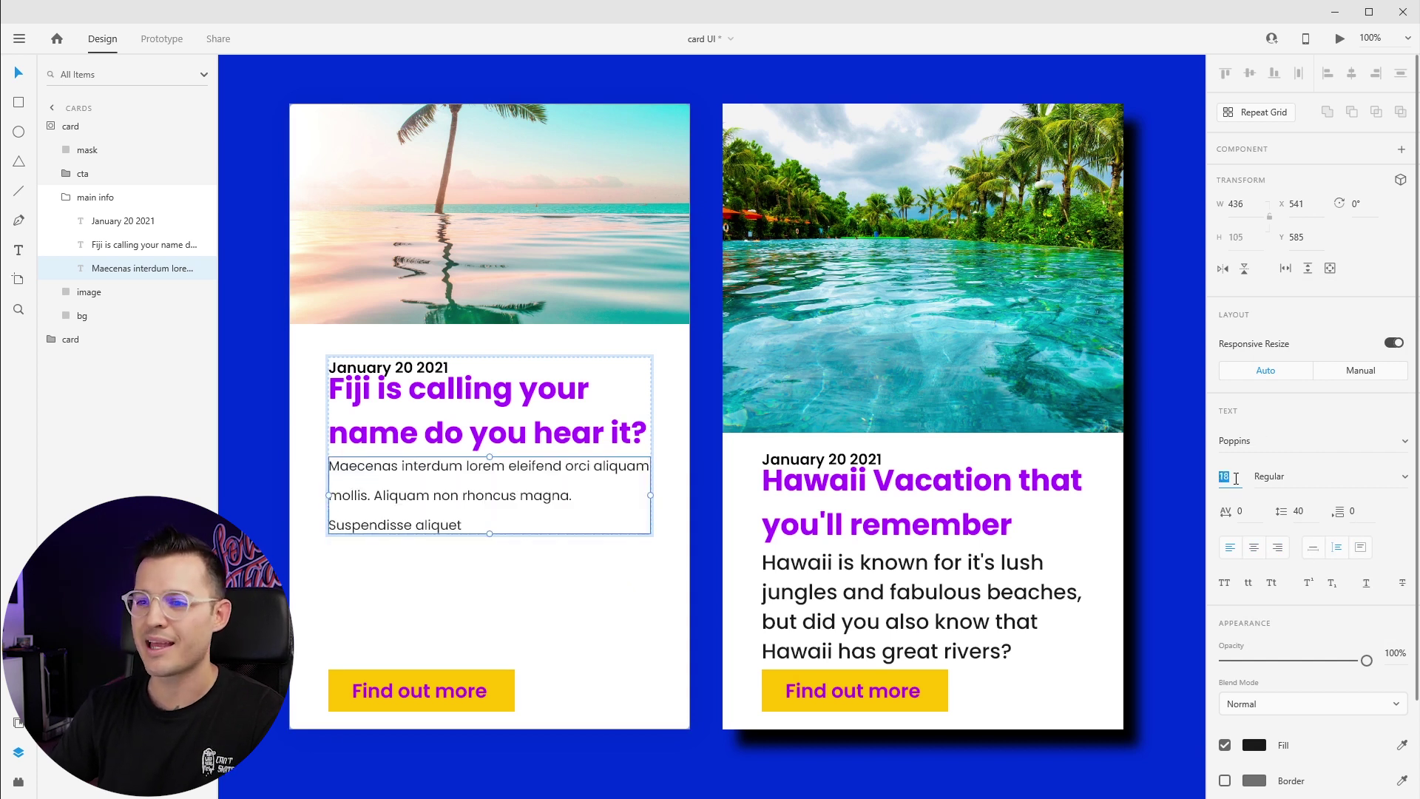
key("Up")
key("Up")
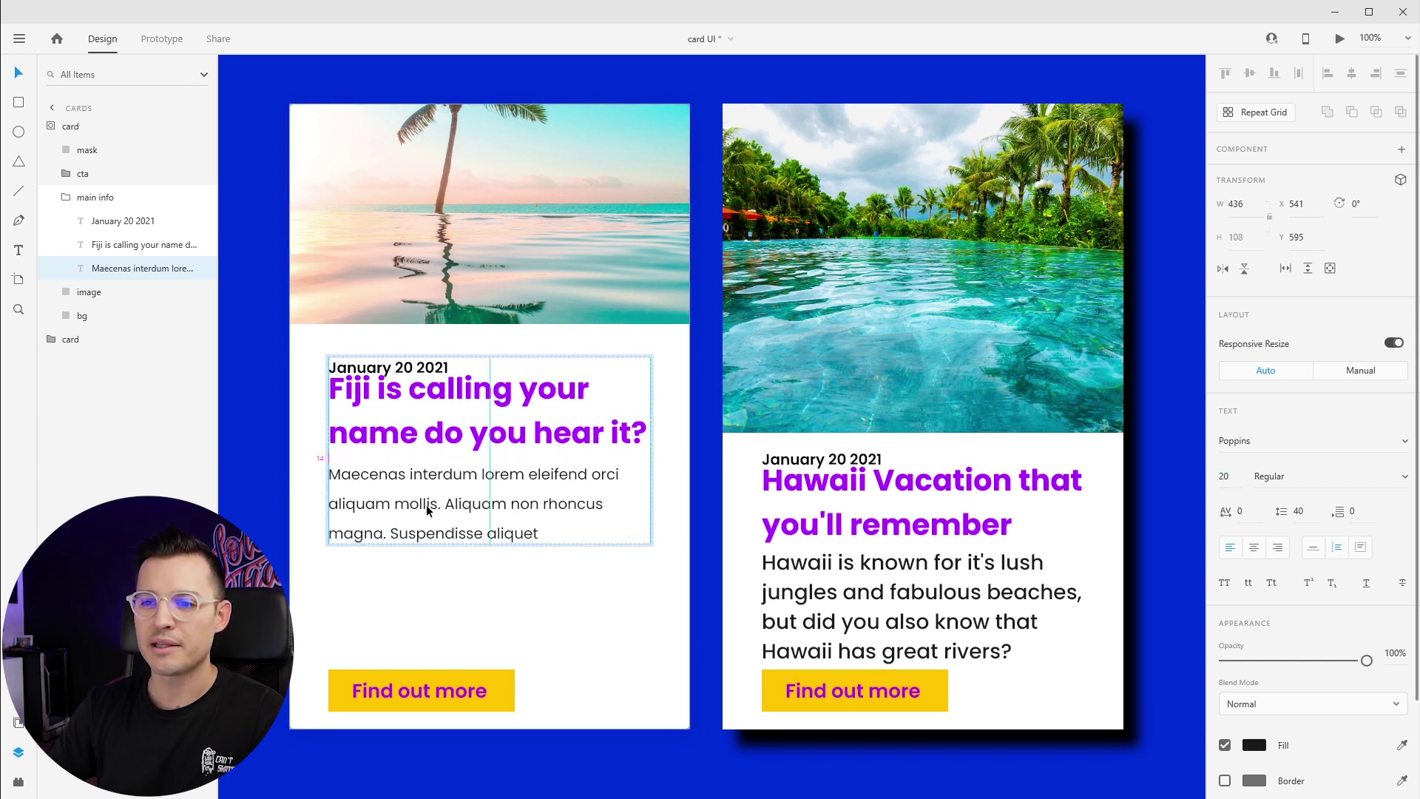
Step: Move the title and body text down together to leave a gap below the date
left_click_drag(426, 505, 428, 507)
left_click(437, 438)
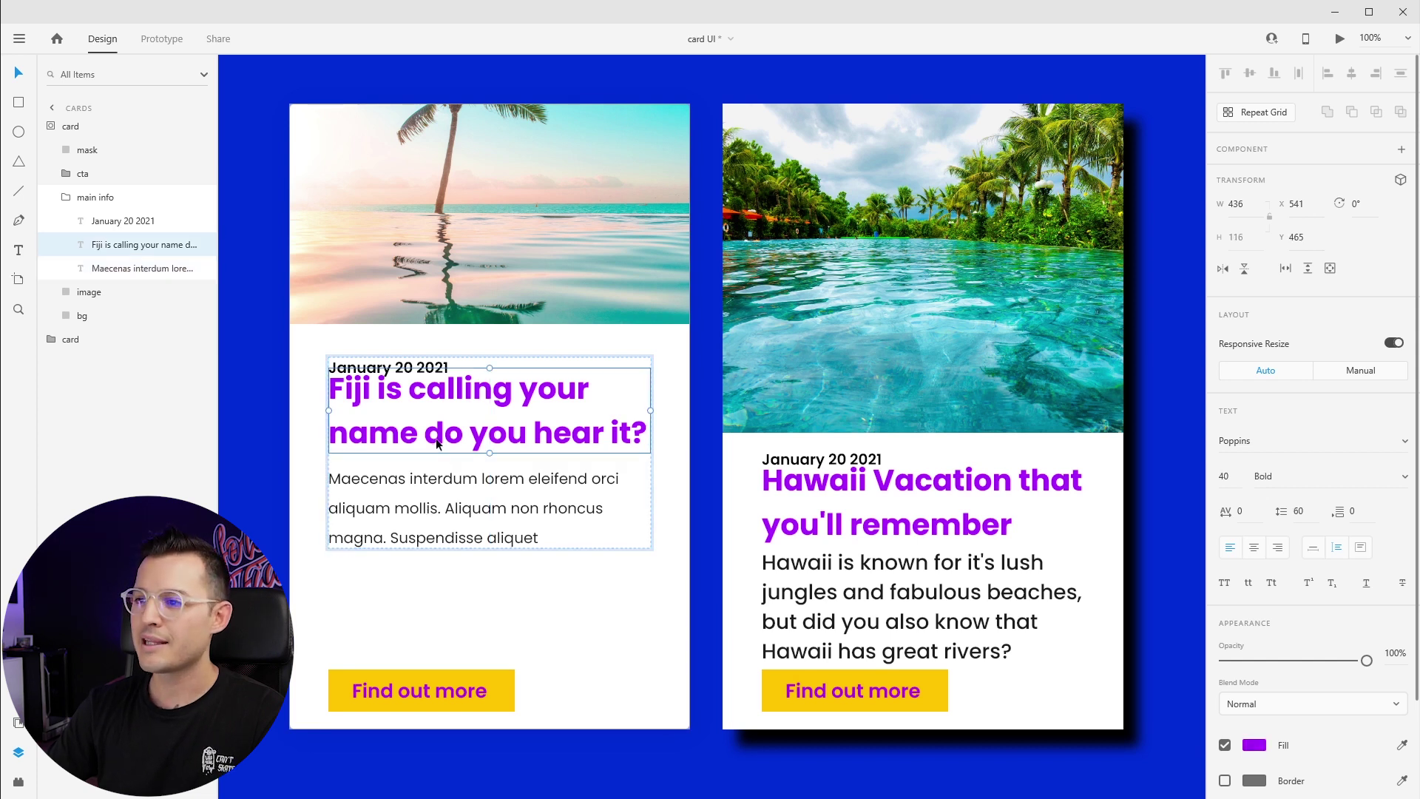
left_click(437, 484)
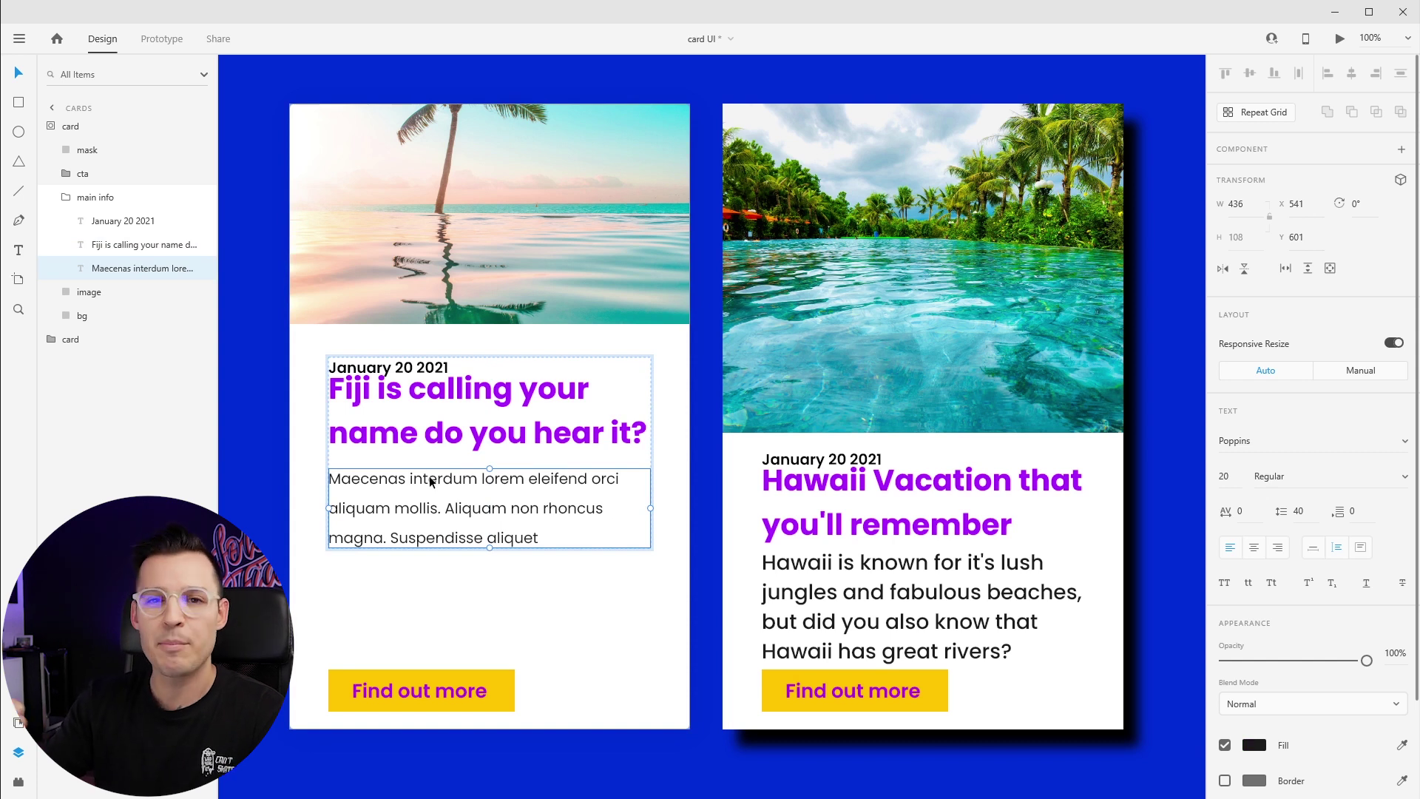
left_click(442, 435, "shift")
mouse_move(443, 435)
left_mouse_down()
mouse_move(450, 461)
mouse_move(426, 446)
left_mouse_up()
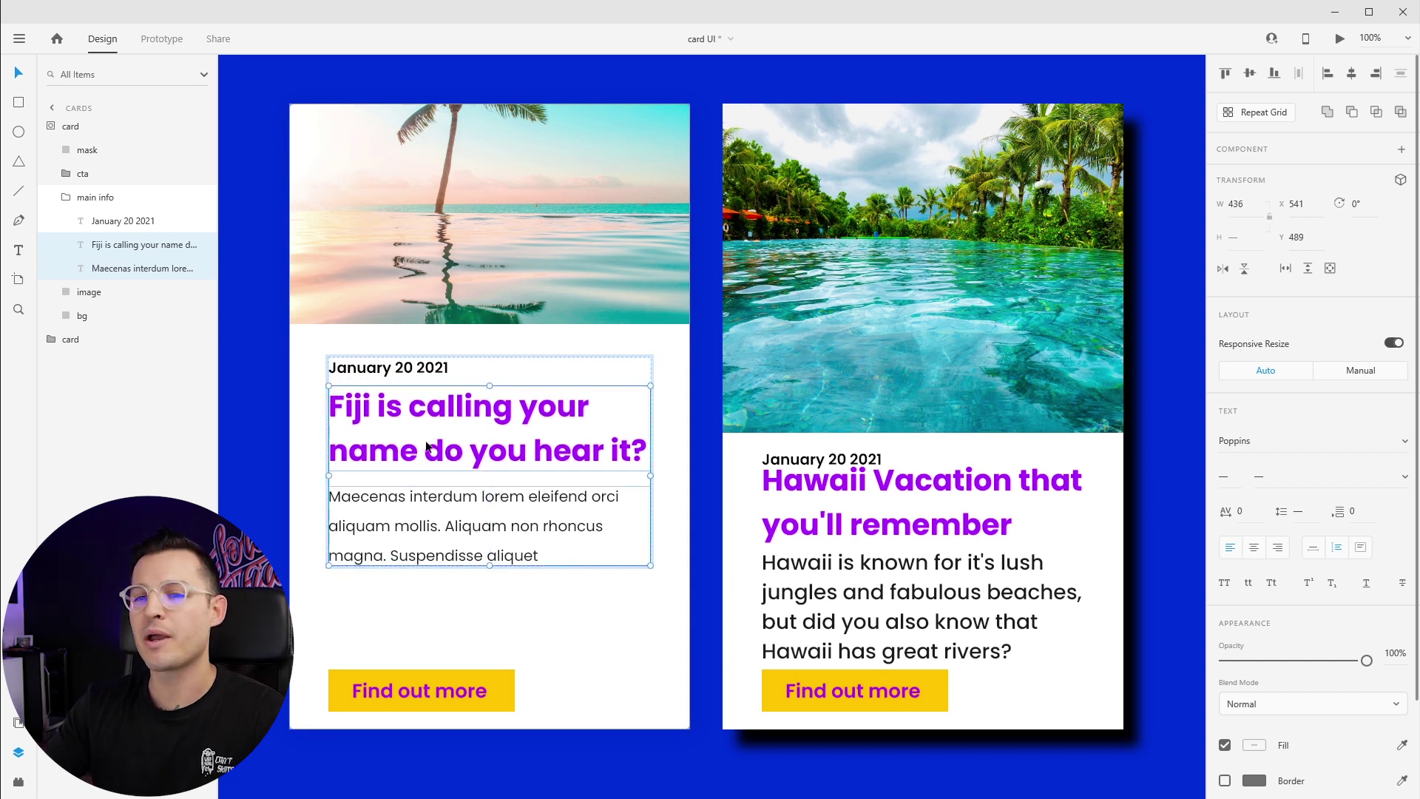
left_click(395, 373)
Step: Save the body's #1A1A1A as a swatch and apply it to the Fiji heading
left_click(398, 524)
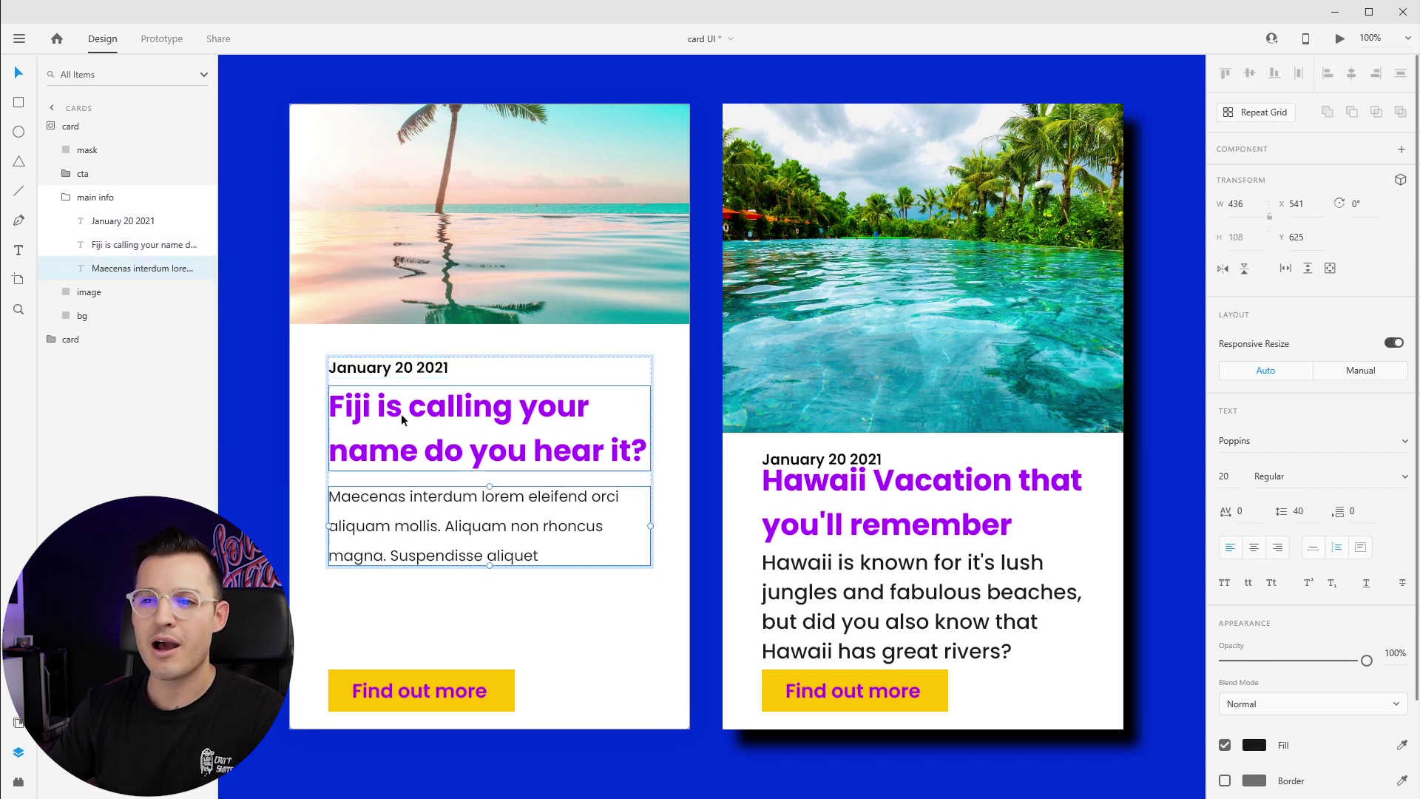
left_click(410, 370)
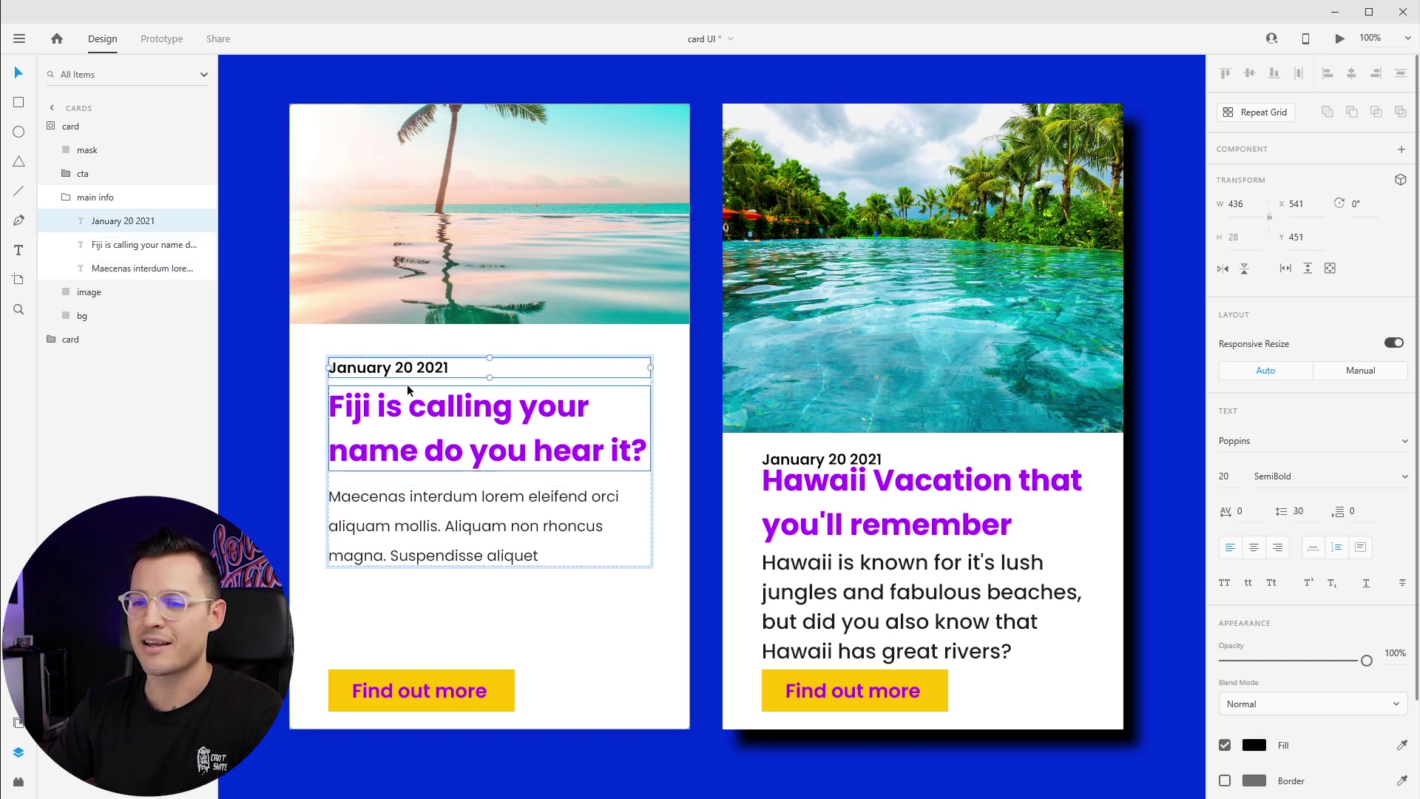
left_click(415, 500)
left_click(1255, 746)
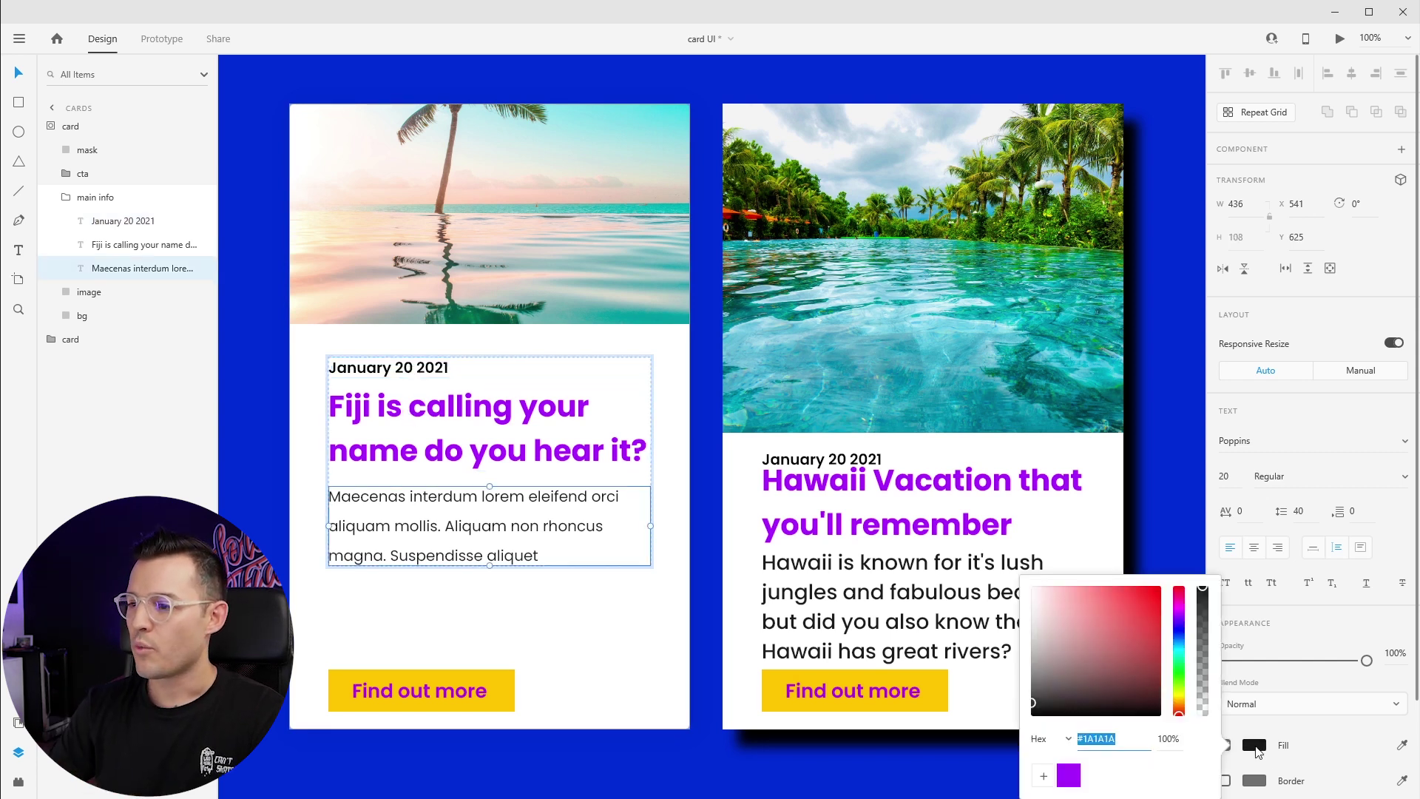
left_click(1044, 775)
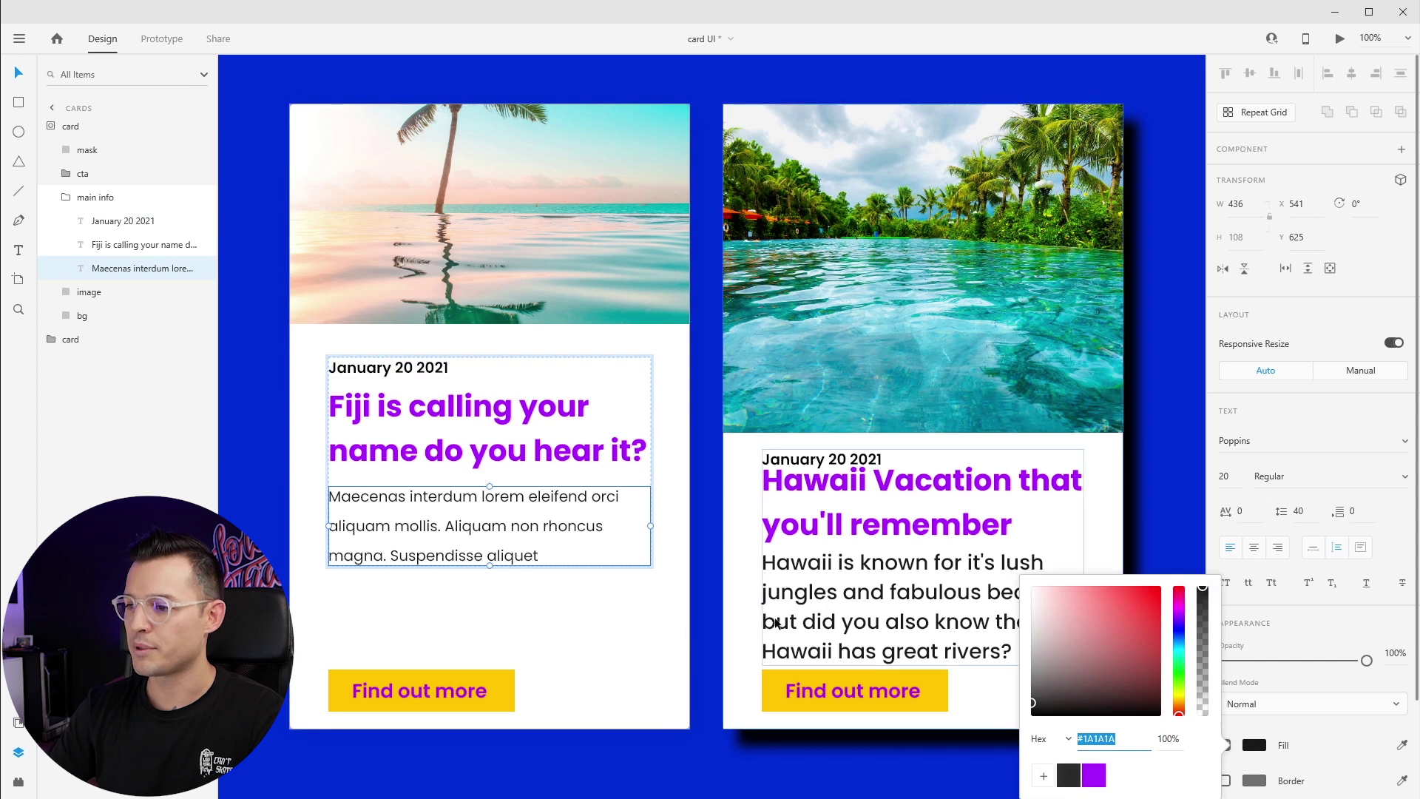
left_click(413, 415)
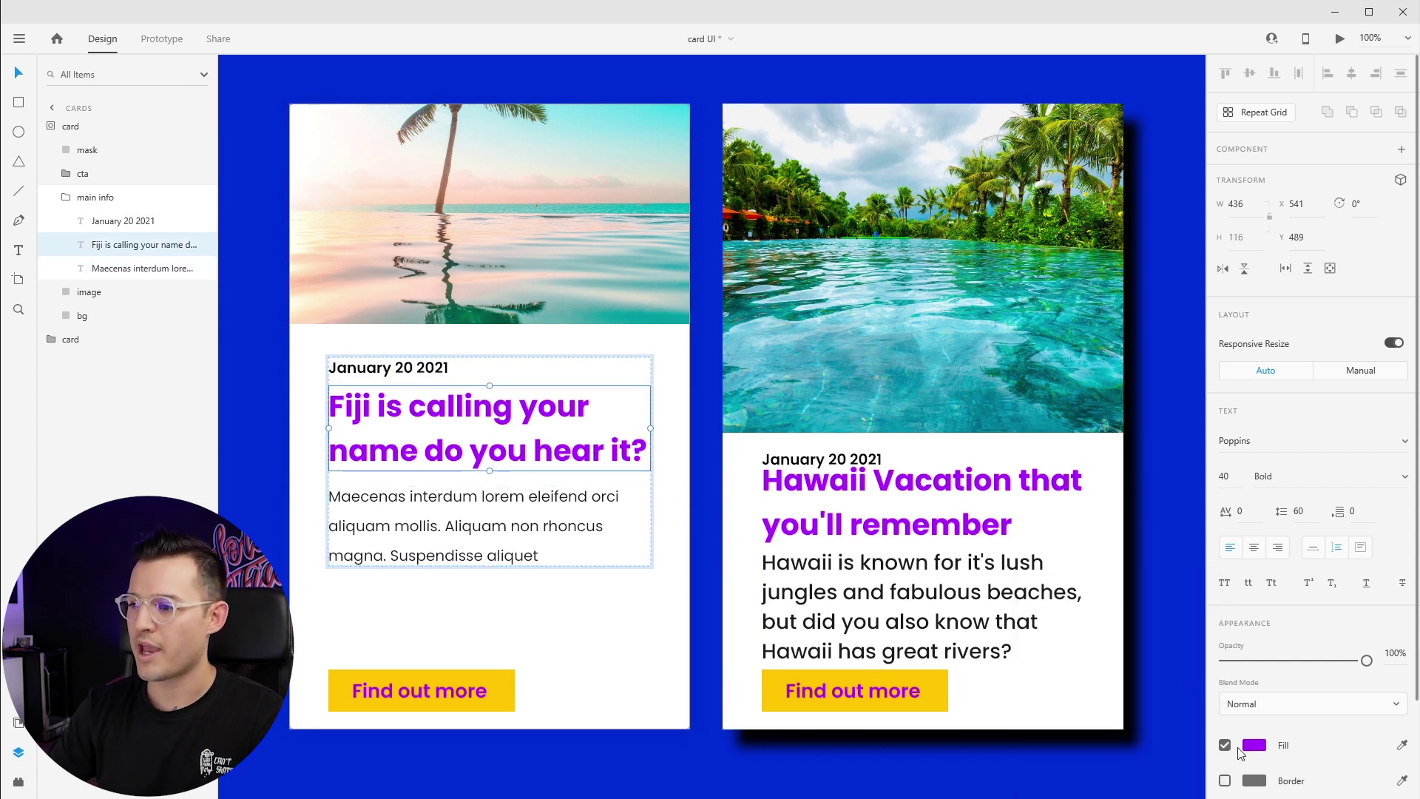
left_click(1255, 745)
left_click(1077, 774)
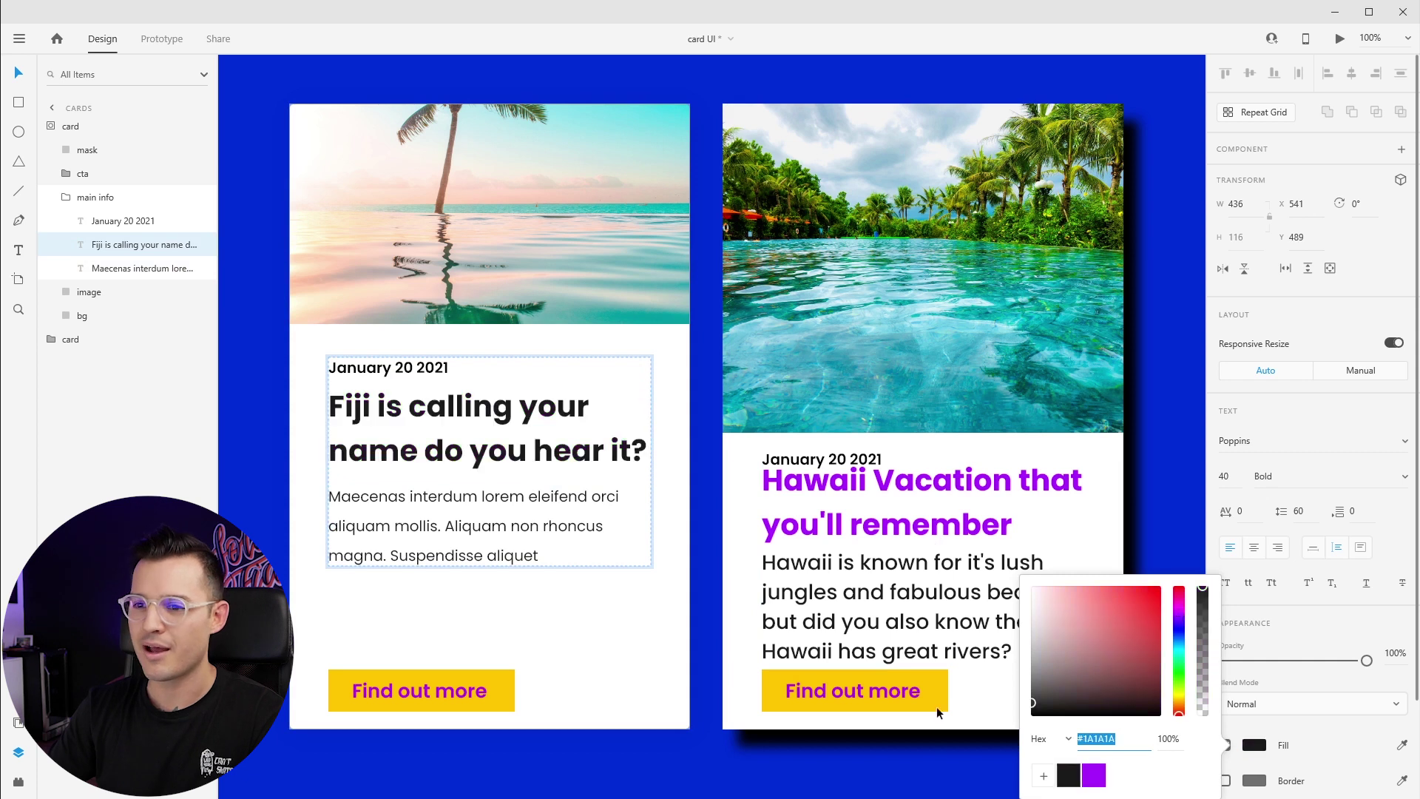
Step: Lighten the January 20 2021 date text to a grey
left_click(422, 368)
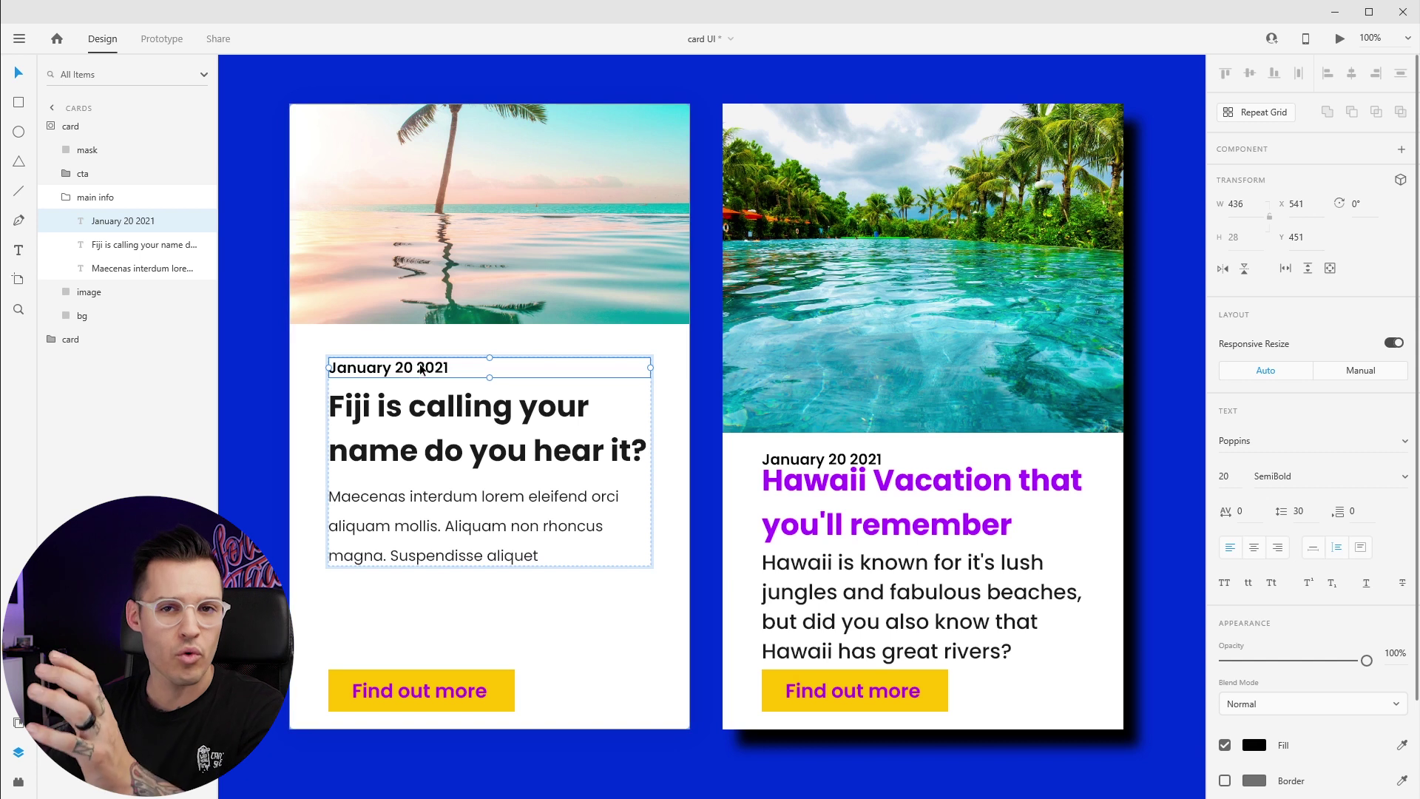
left_click(1258, 747)
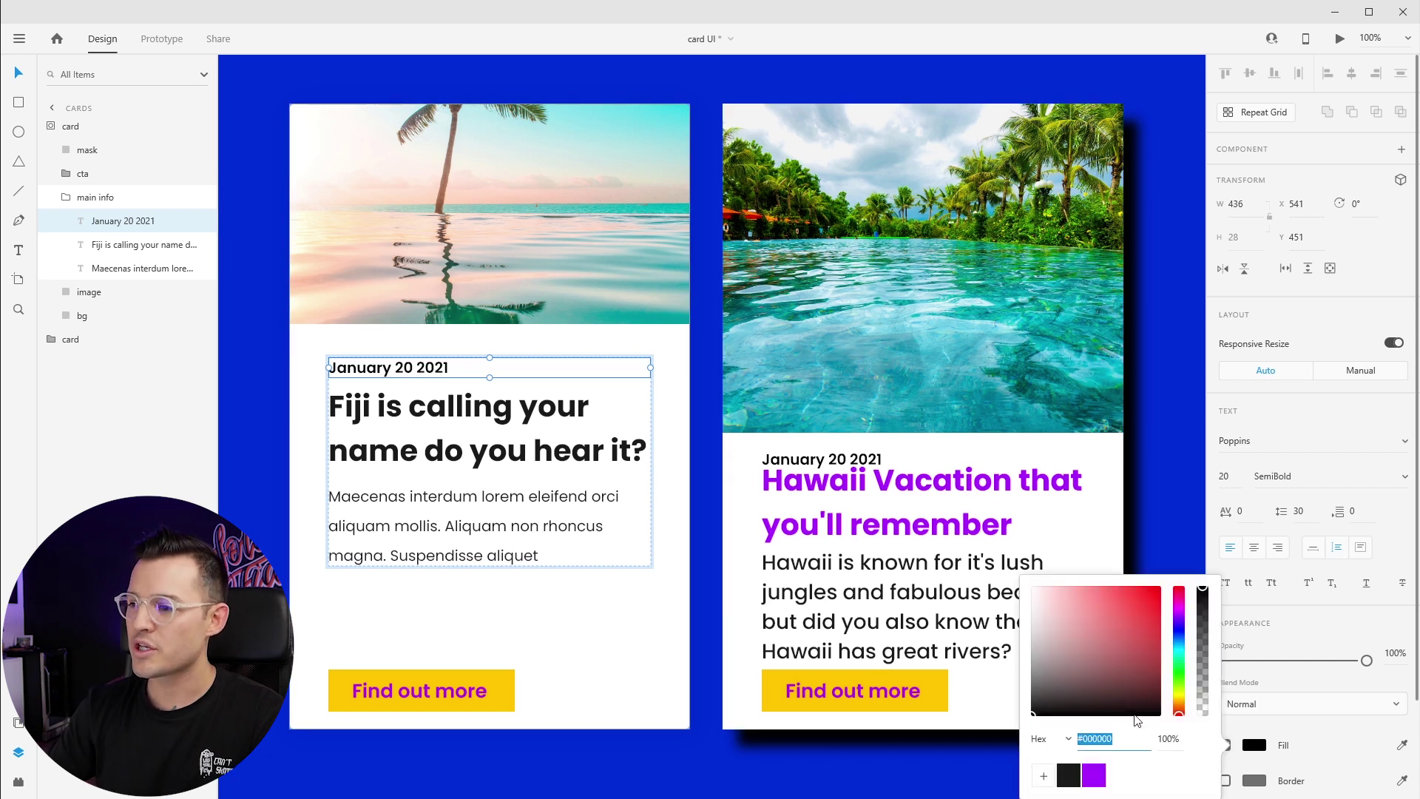
mouse_move(1137, 719)
left_mouse_down()
mouse_move(1030, 677)
mouse_move(1027, 624)
mouse_move(1025, 650)
left_mouse_up()
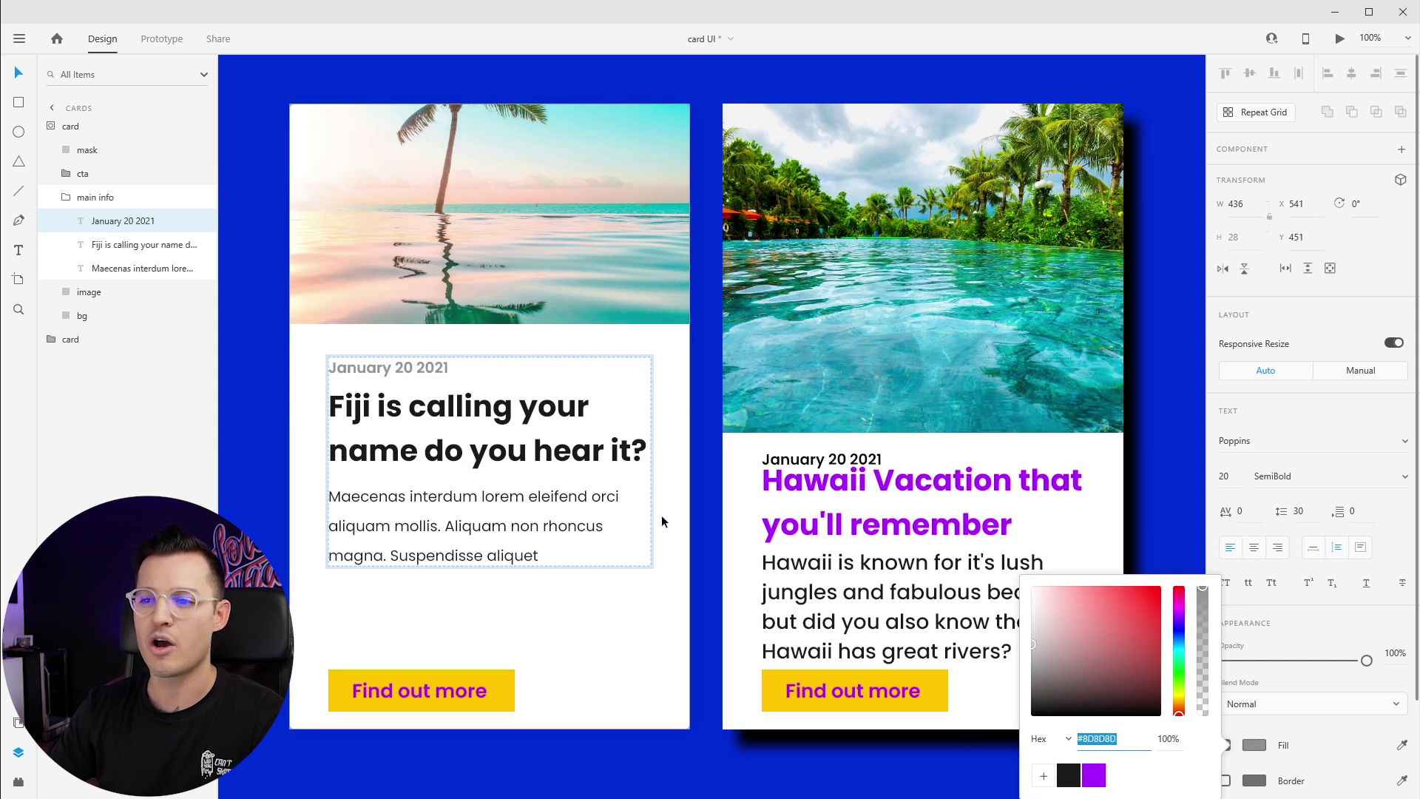
left_click(708, 507)
left_click(707, 507)
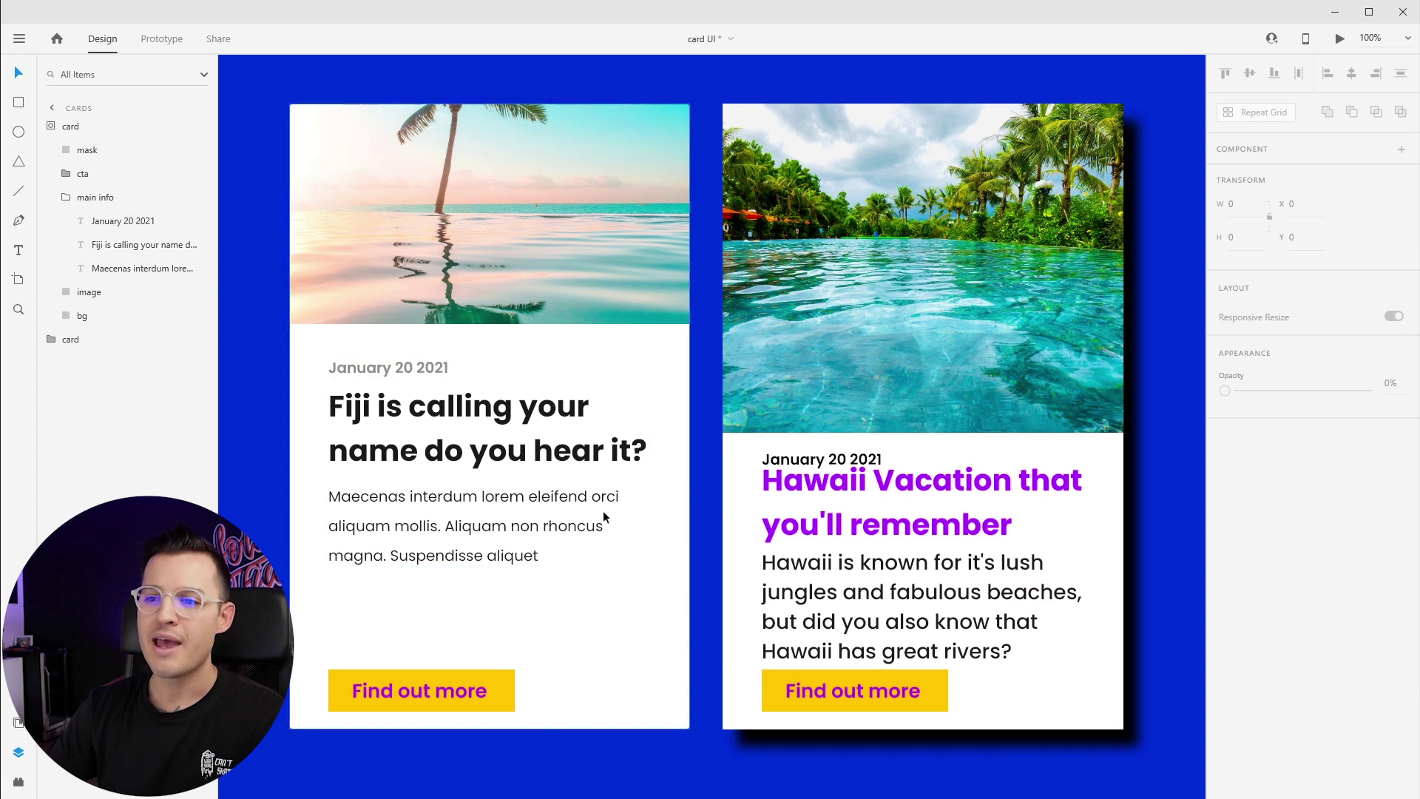
Step: Set the Fiji body paragraph's line spacing to 50, then reduce it to 45
left_click(486, 498)
double_click(485, 498)
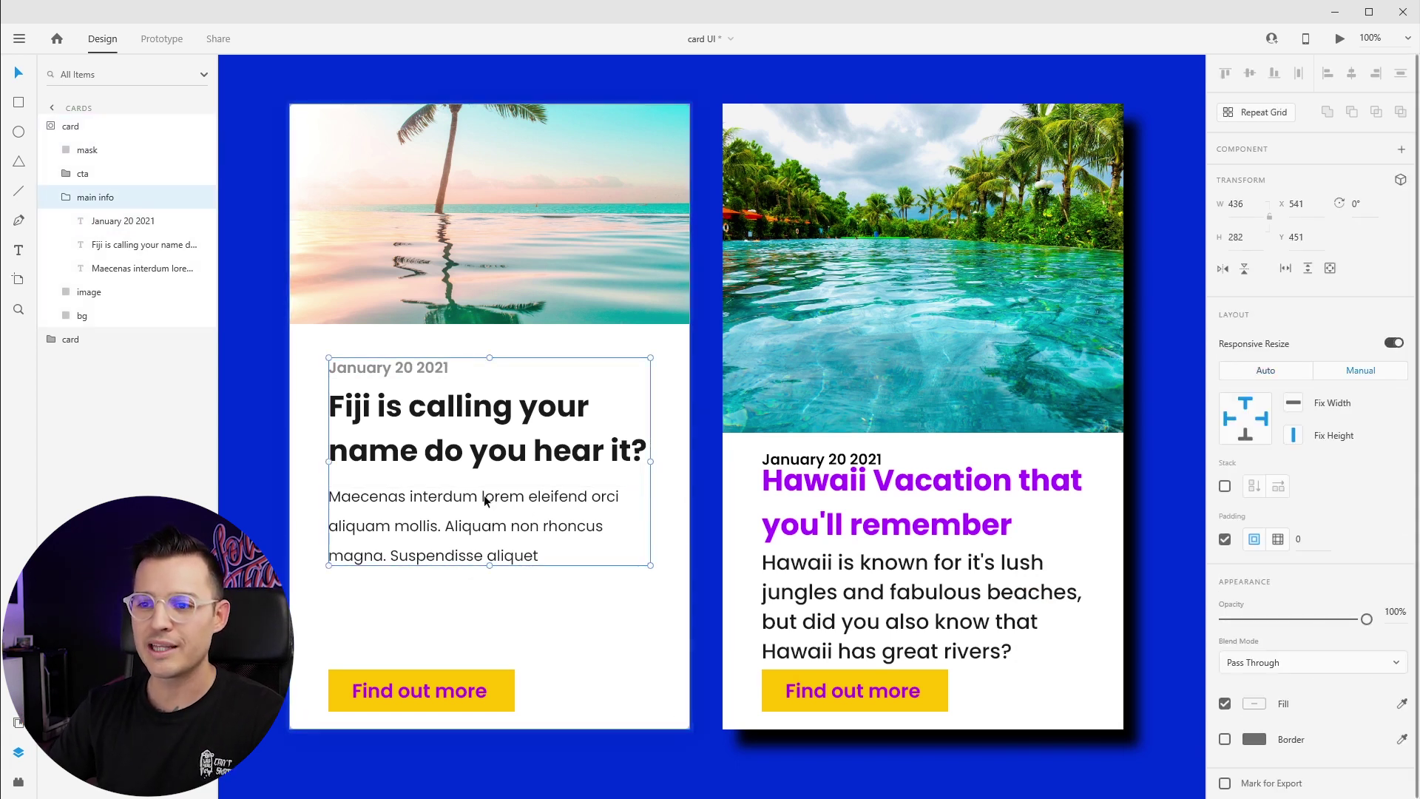
double_click(484, 498)
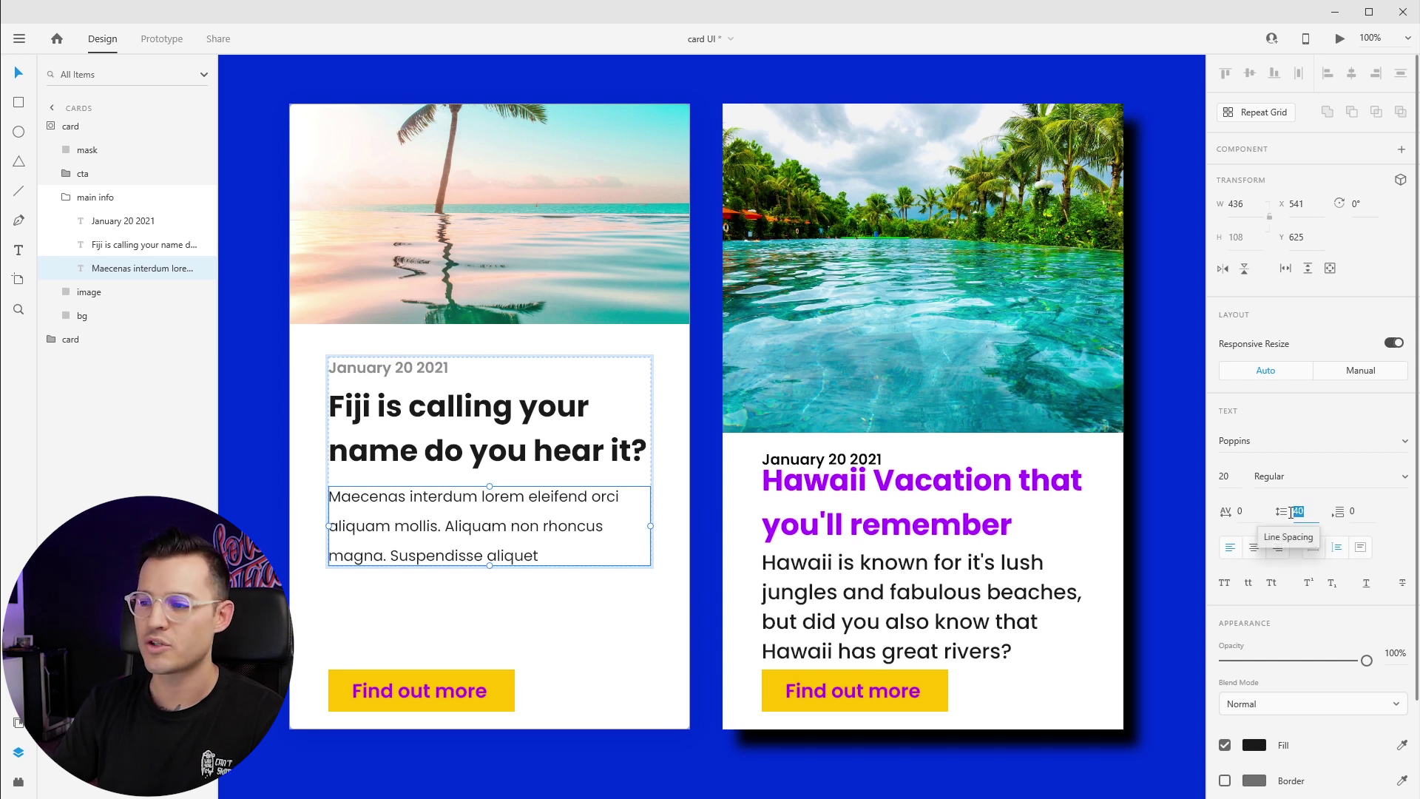
type("50")
key("Return")
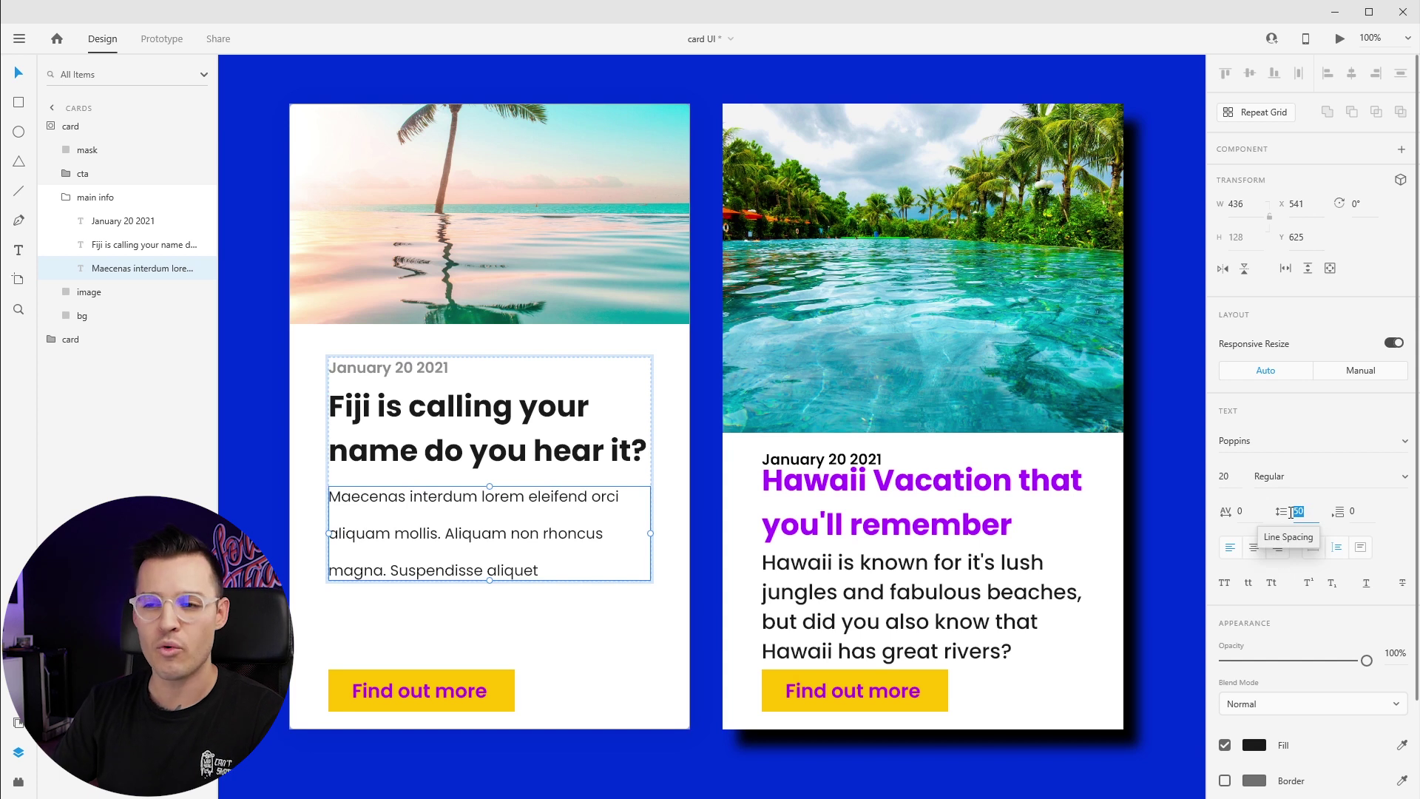
key("Down")
key("Down")
key("Down")
key("Down")
key("Down")
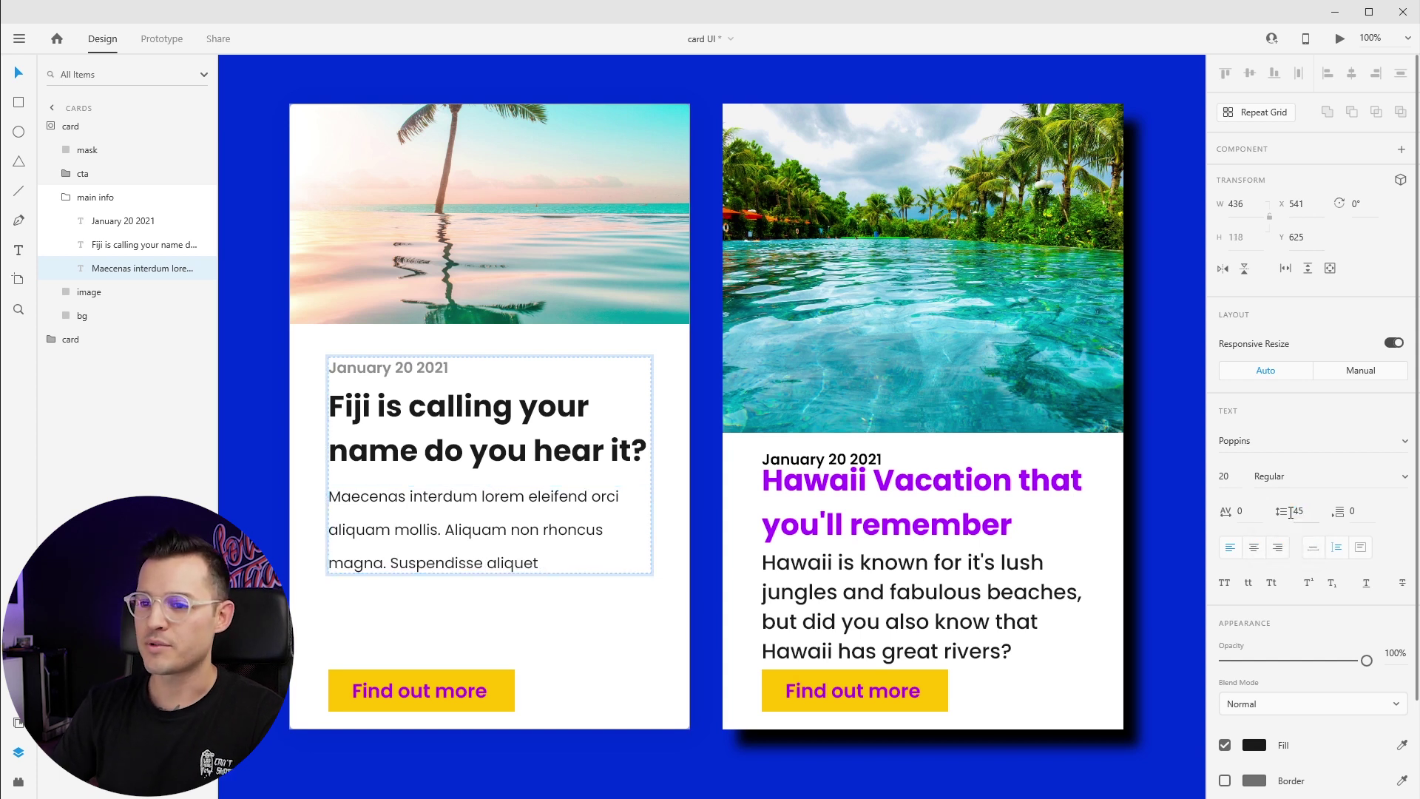
left_click(712, 562)
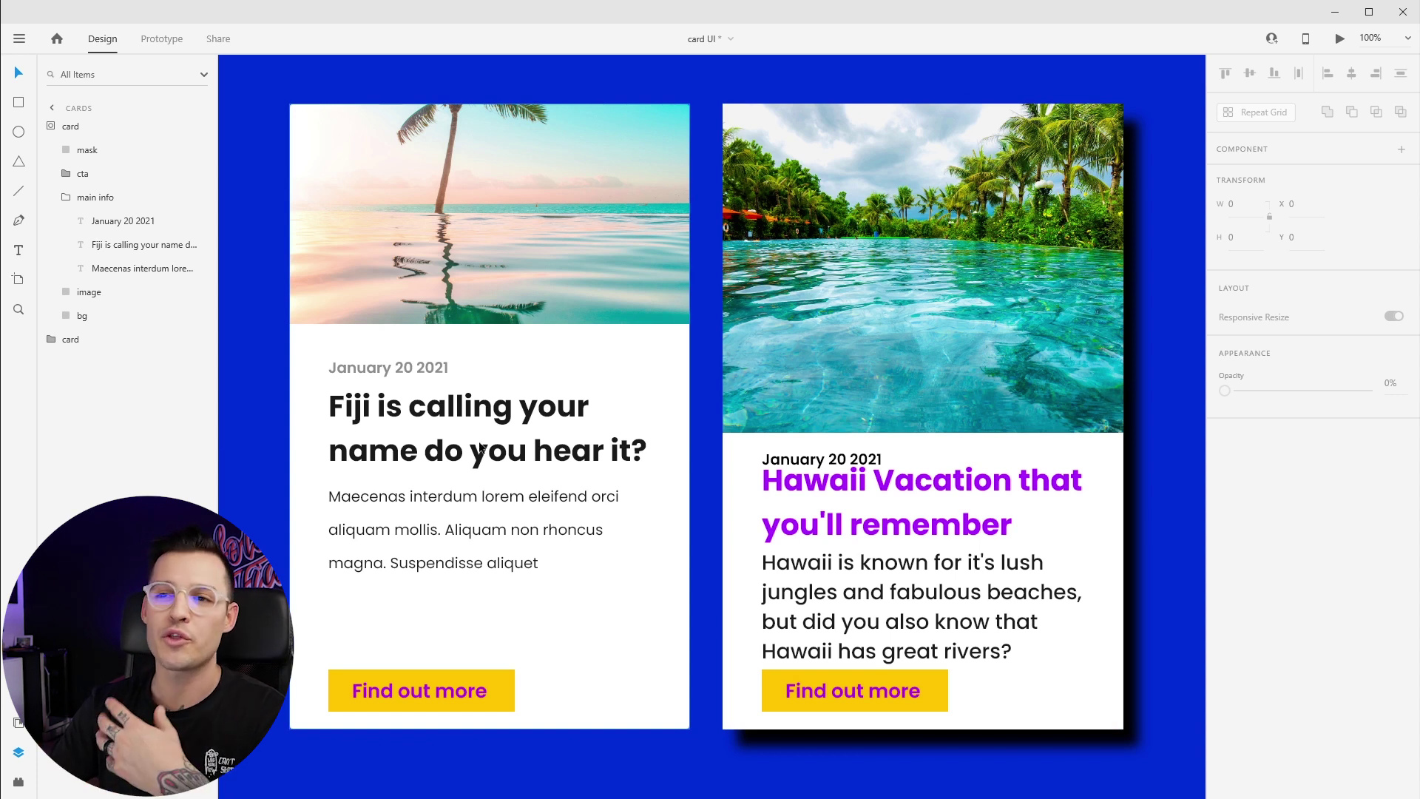
Step: Resize the Fiji card's date, title and body group to 442px wide, 50px side margins and 50px below the photo
left_click(431, 451)
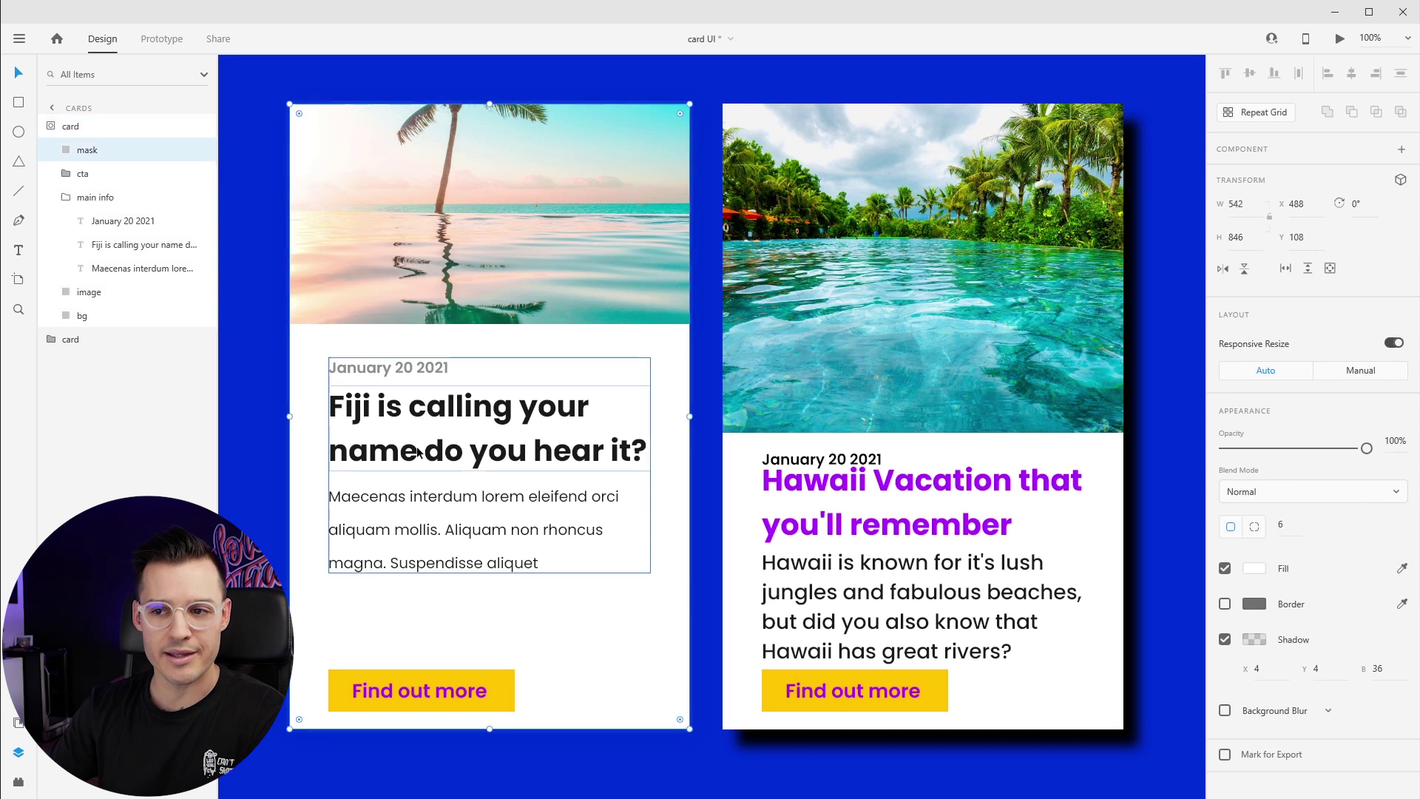
double_click(370, 383)
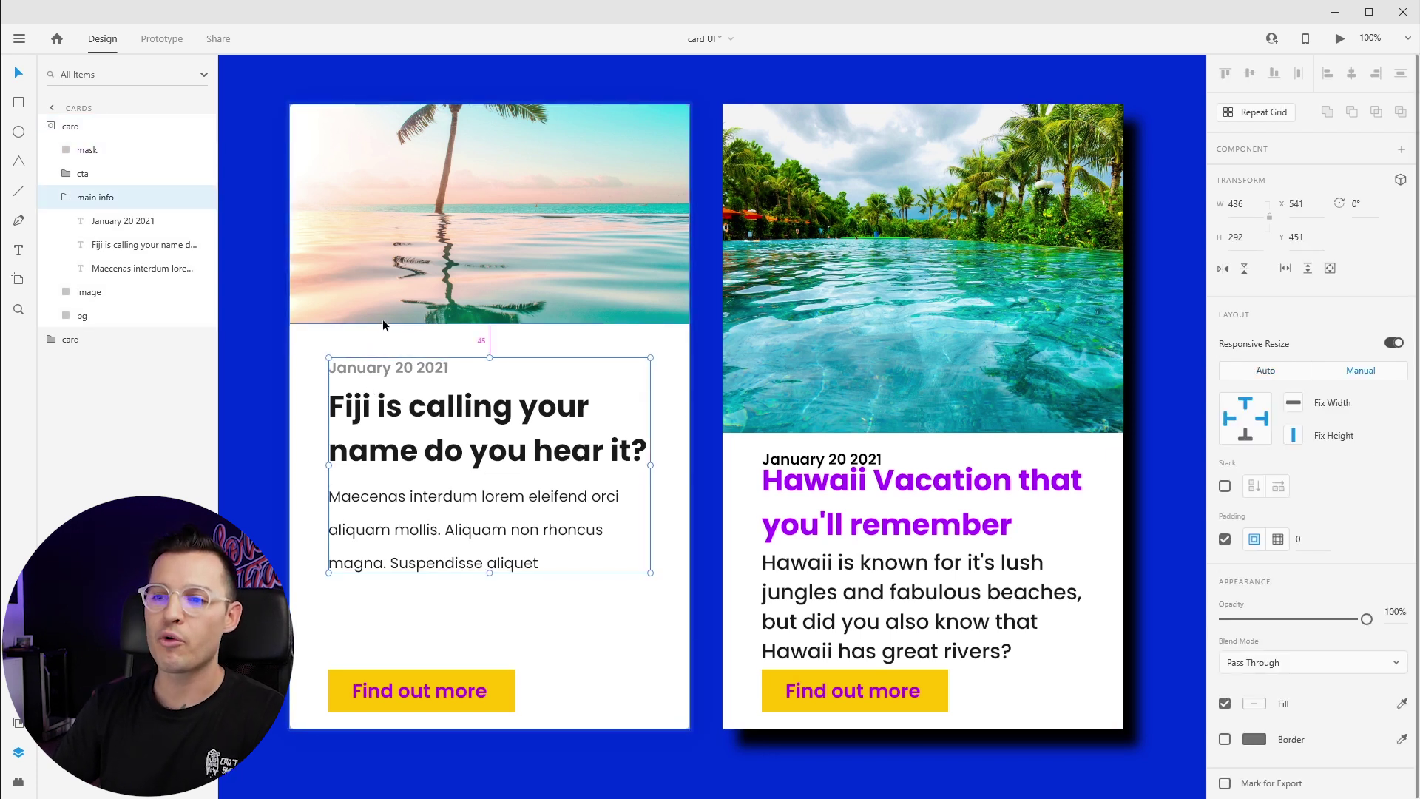
key("alt")
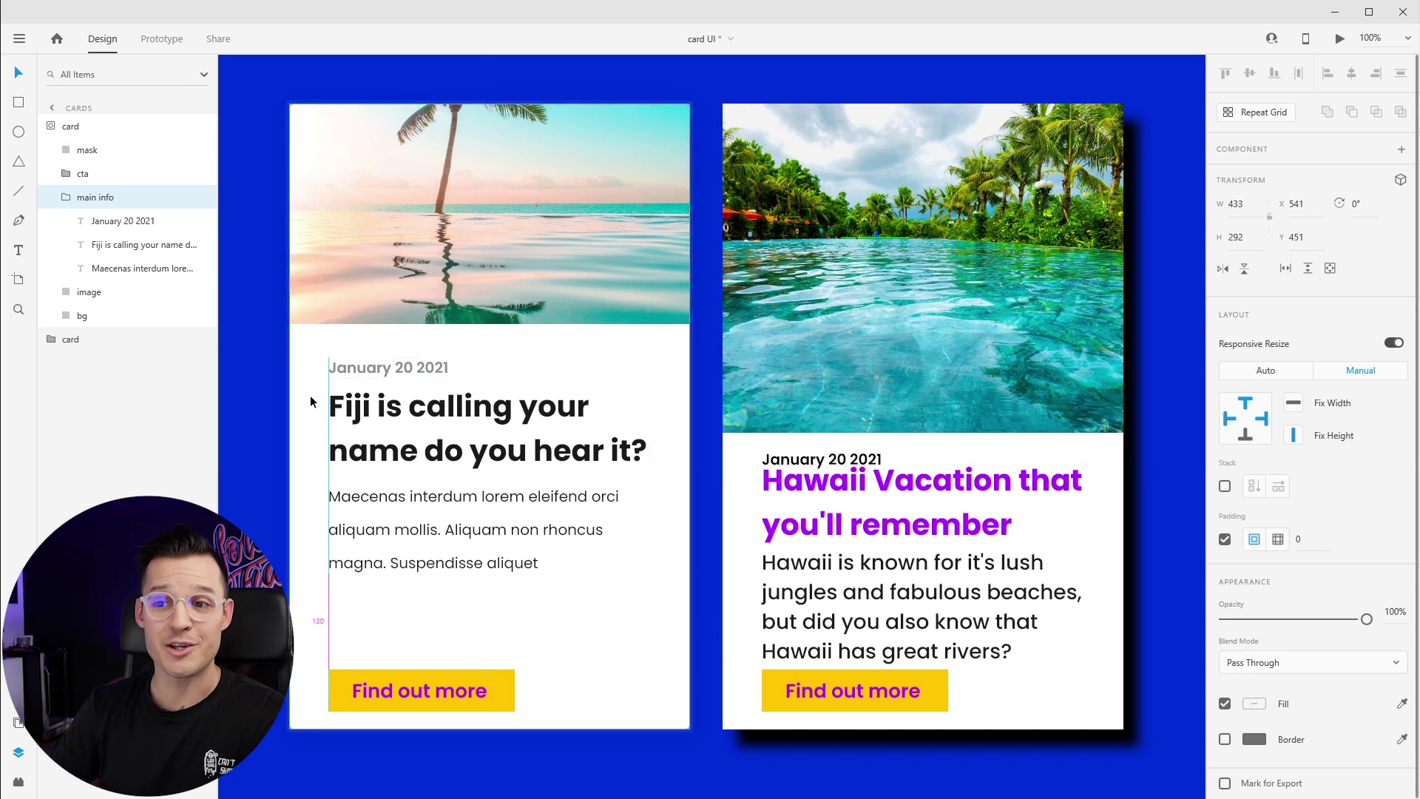
key("Left")
key("Left")
key("Left")
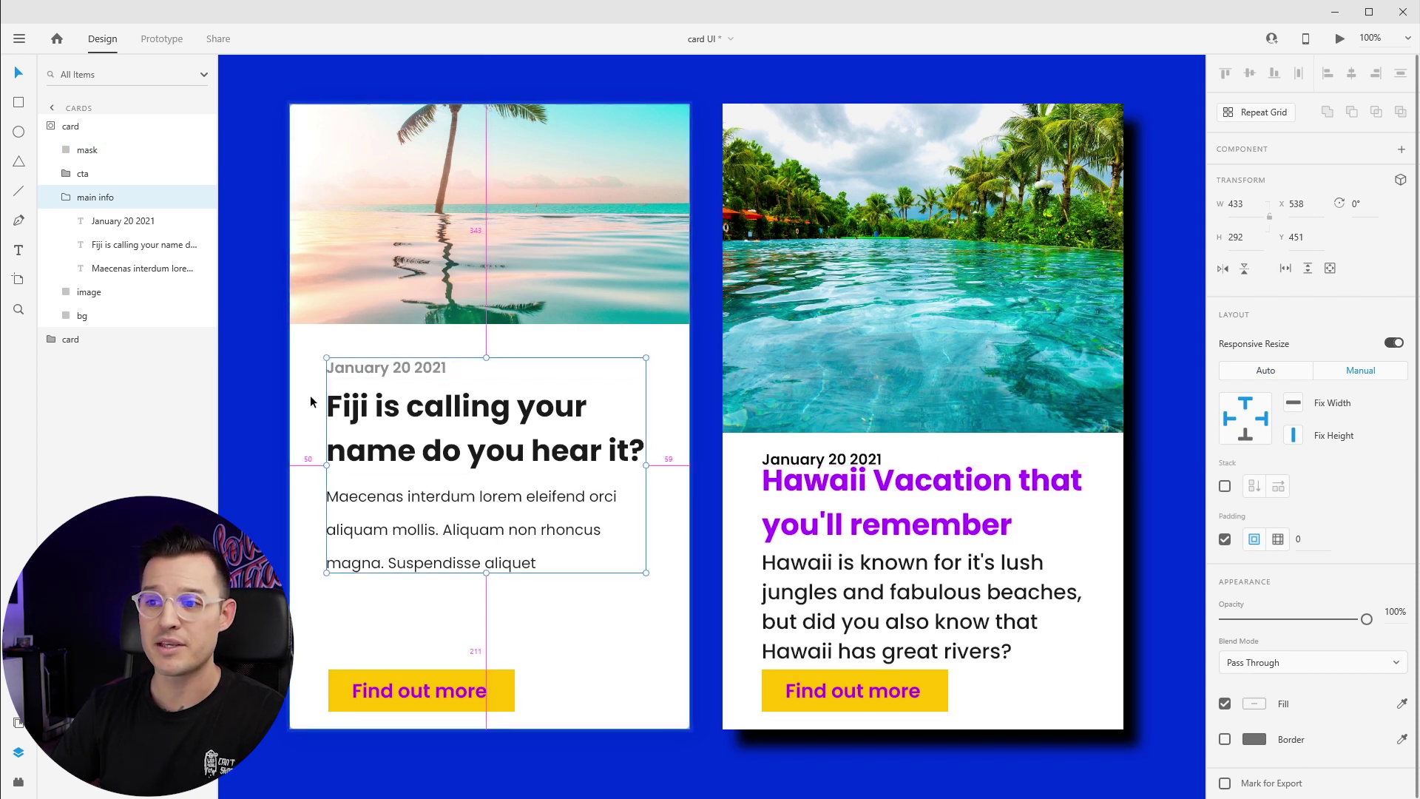
key("ctrl+shift+Right")
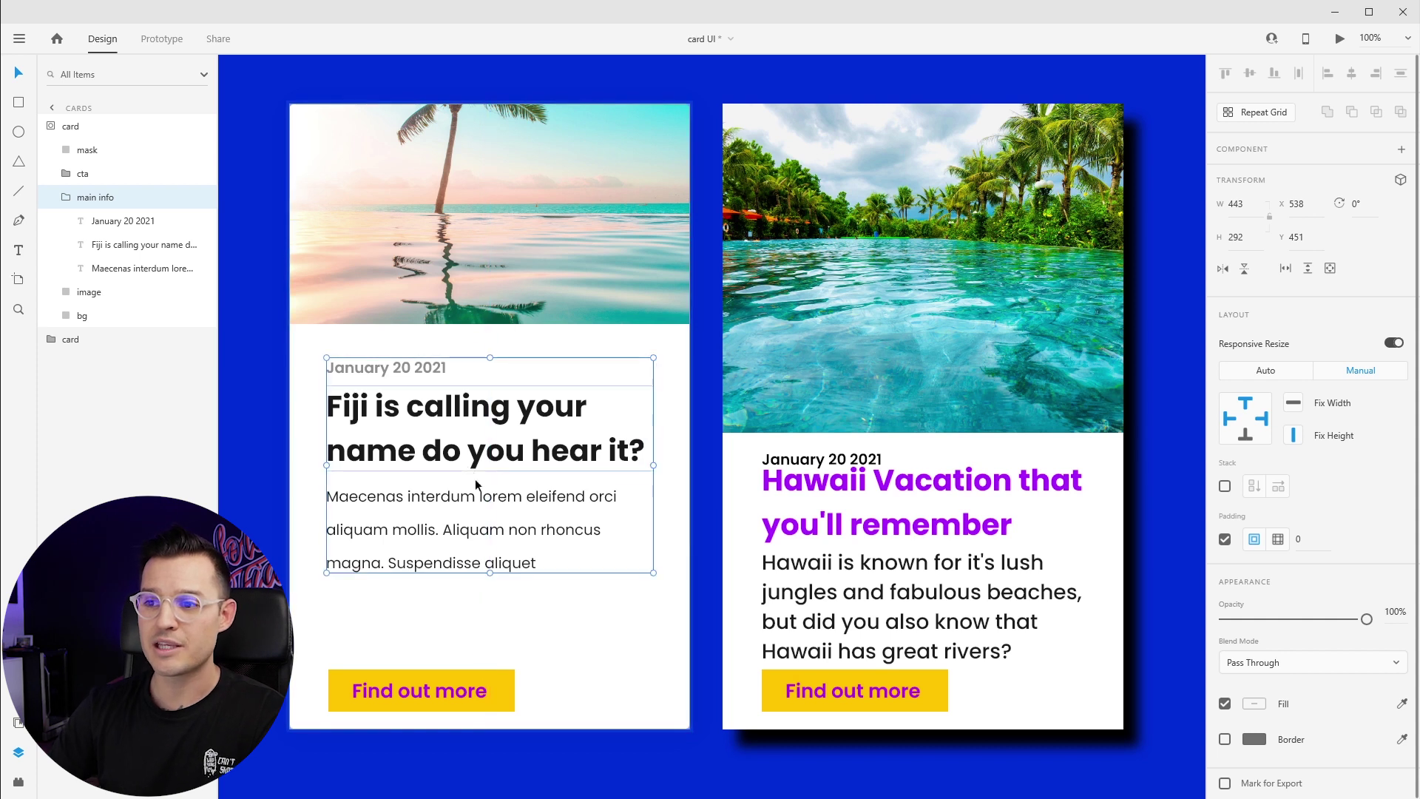
key("ctrl+Left")
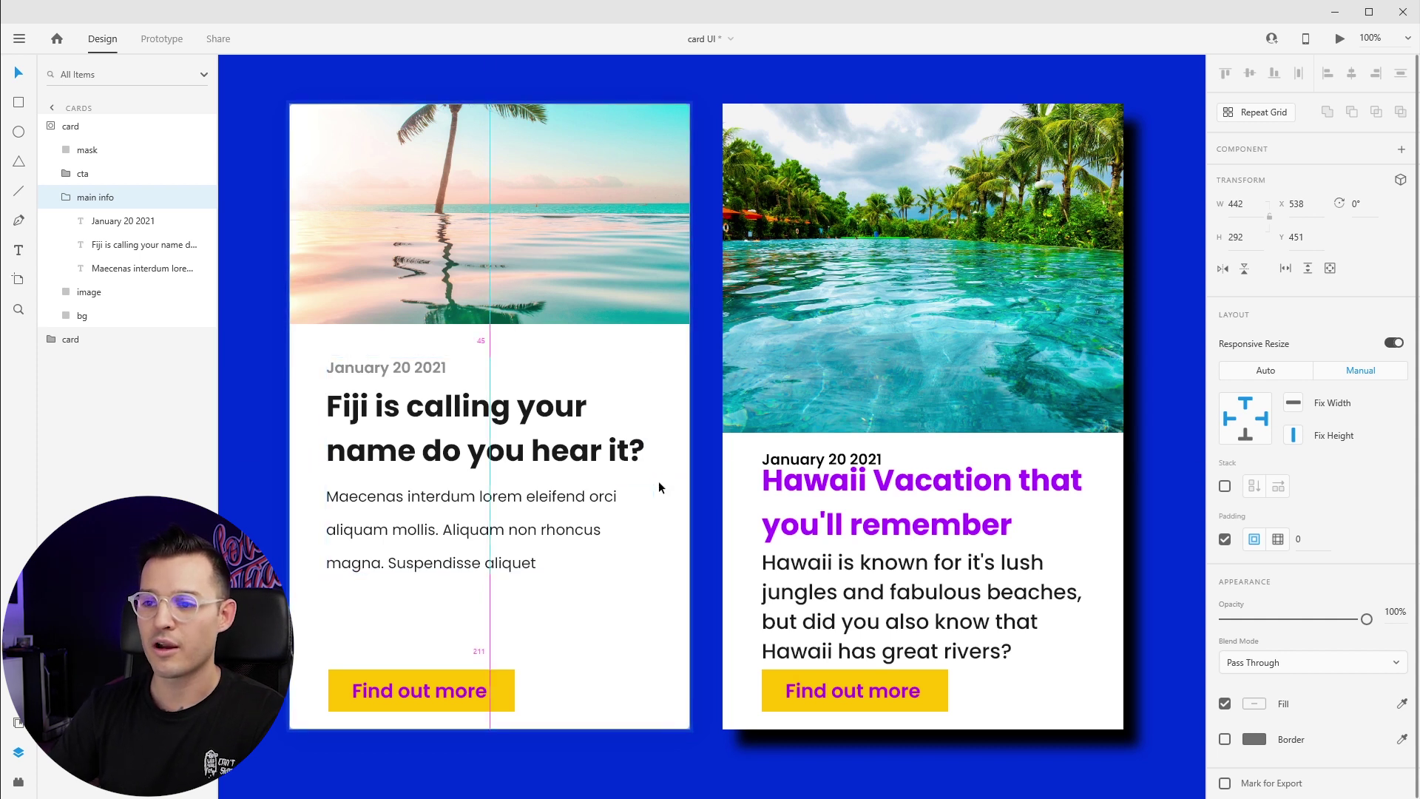
key("ctrl+shift+Right")
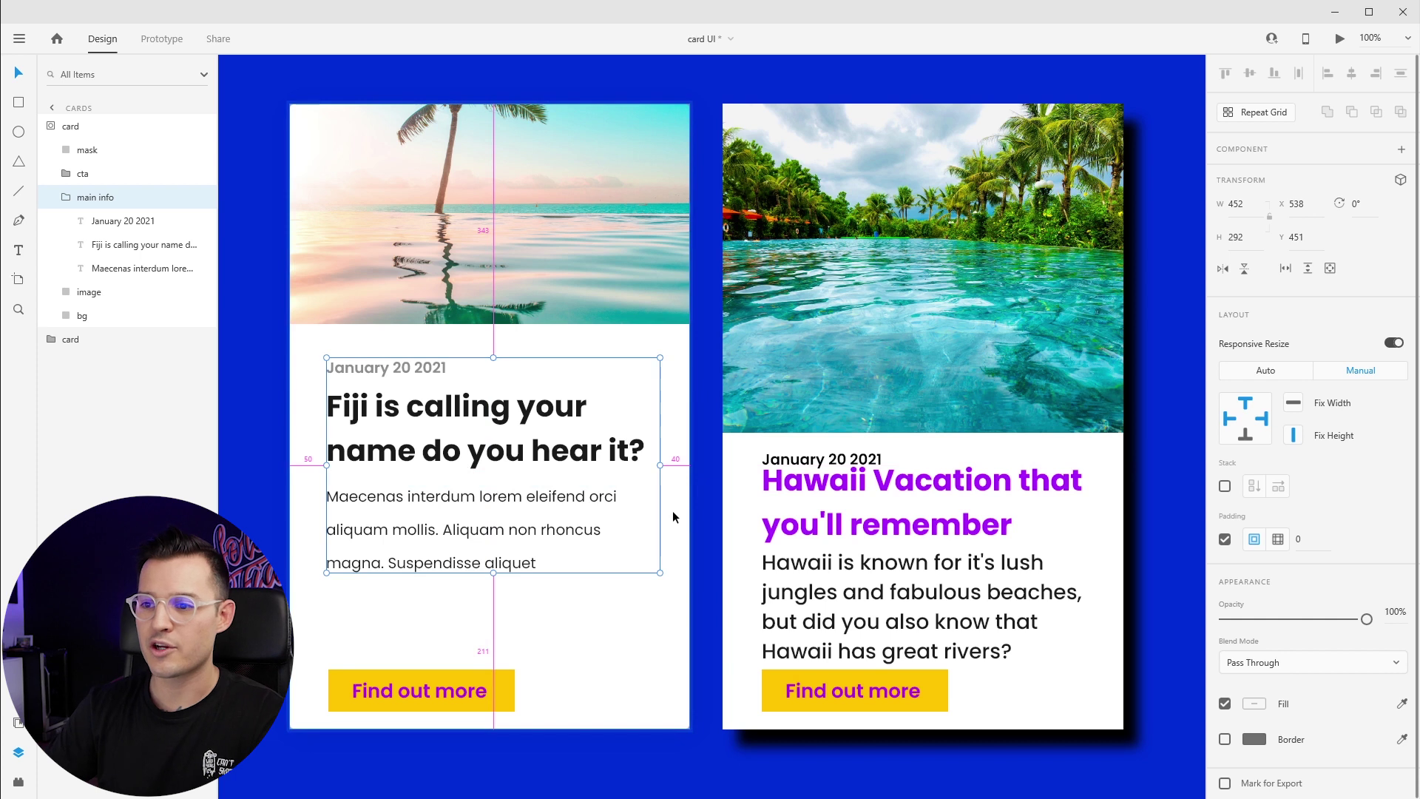
key("ctrl+shift+Left")
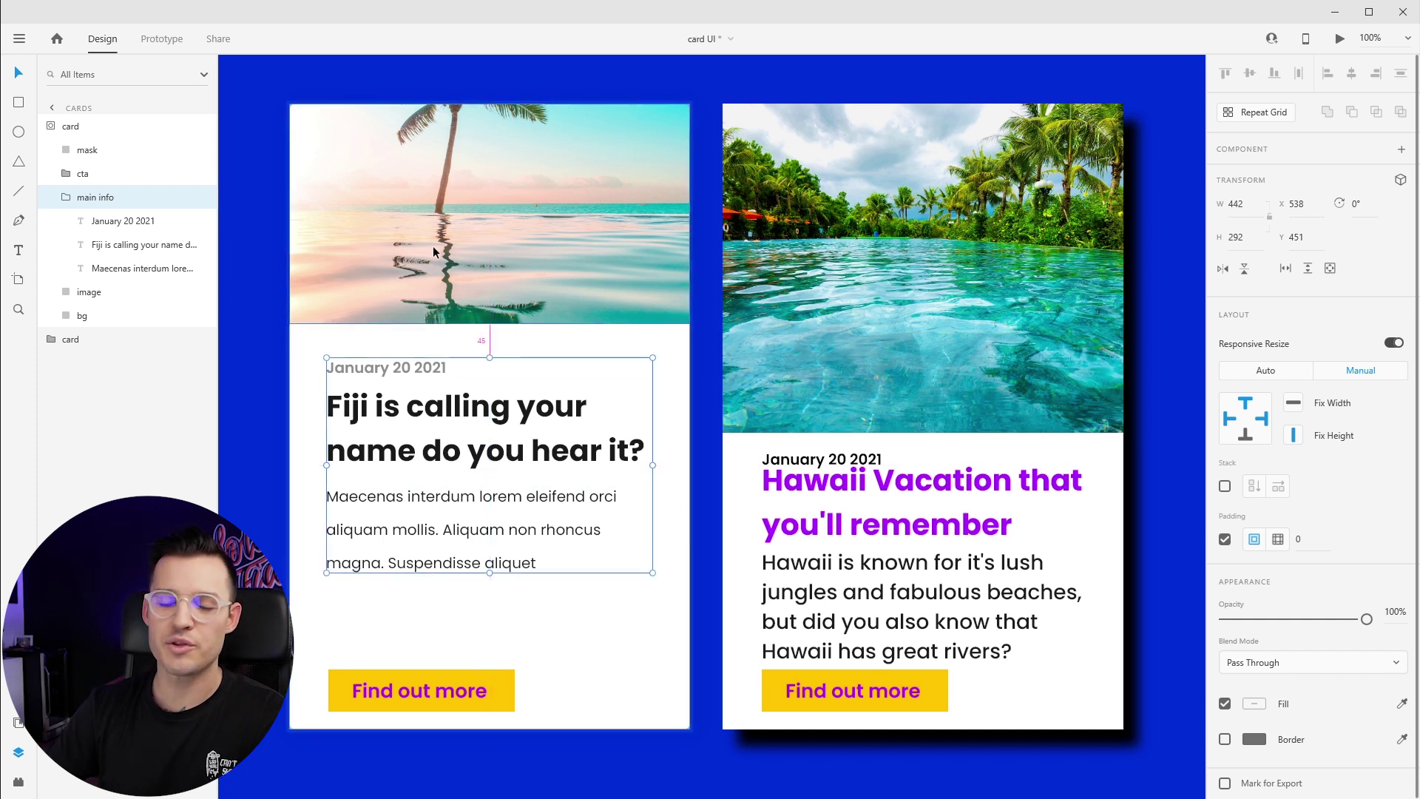
key("Down")
key("Down")
key("Down")
key("Down")
key("Down")
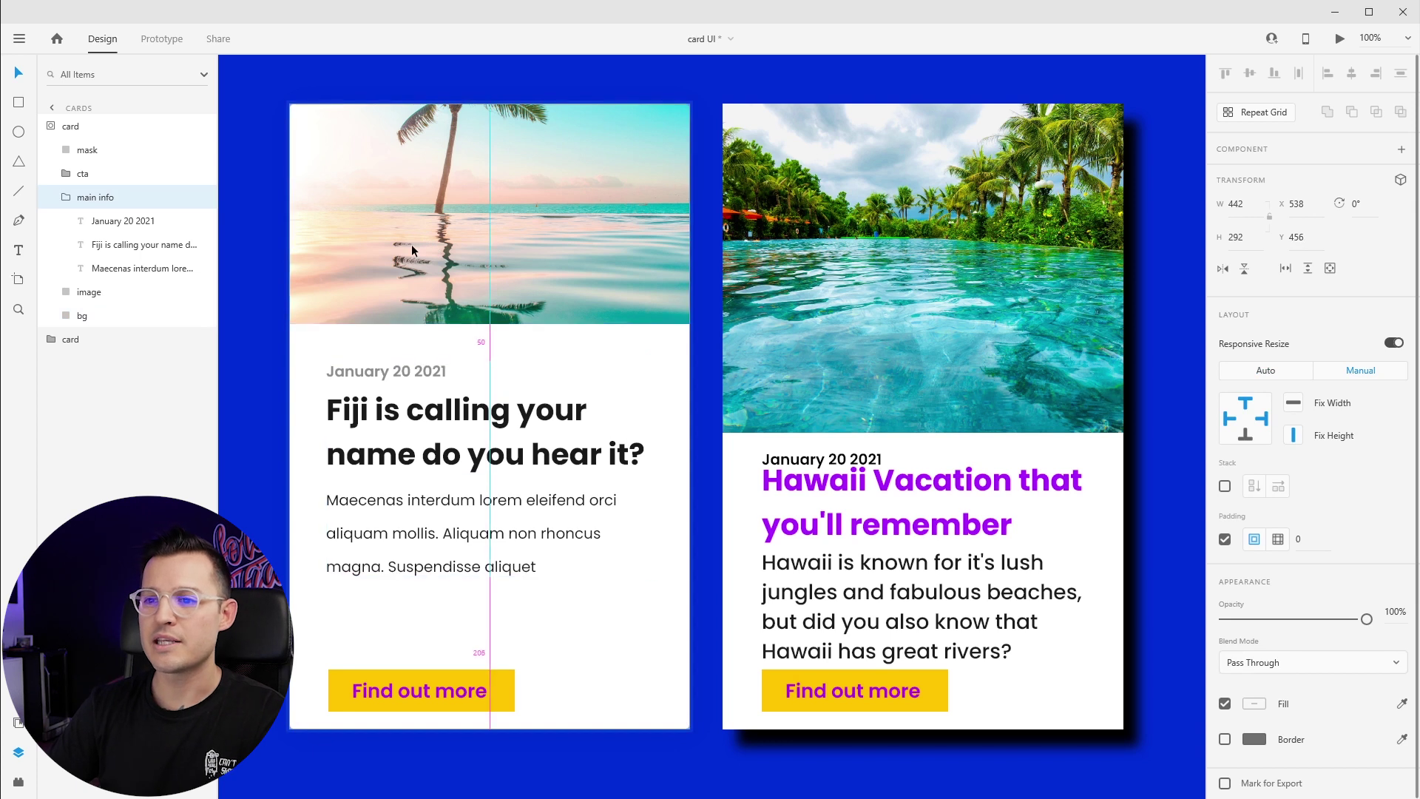
Step: Position the Find out more button 50px from the Fiji card's left and bottom edges
left_click(341, 672)
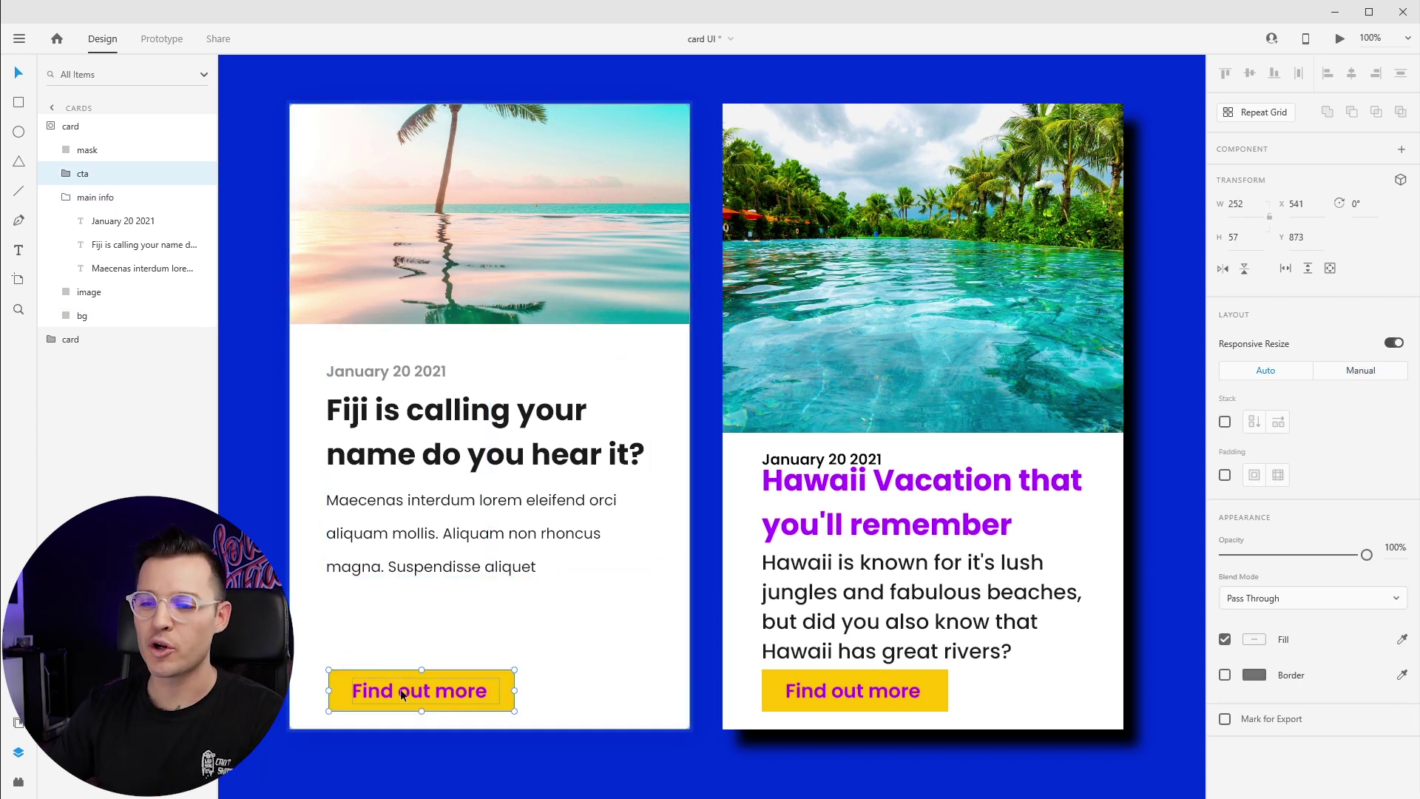
left_click_drag(398, 693, 391, 649)
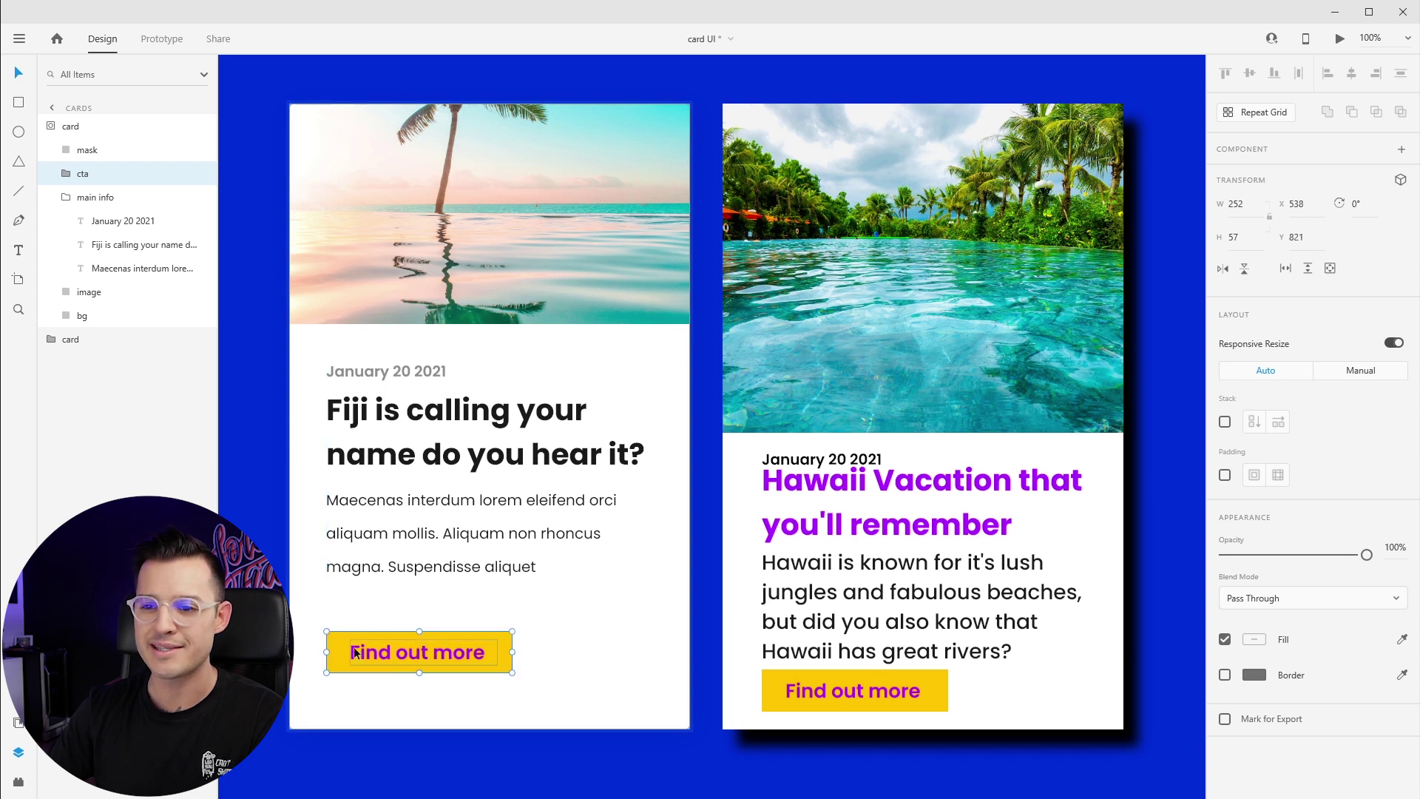
key("alt")
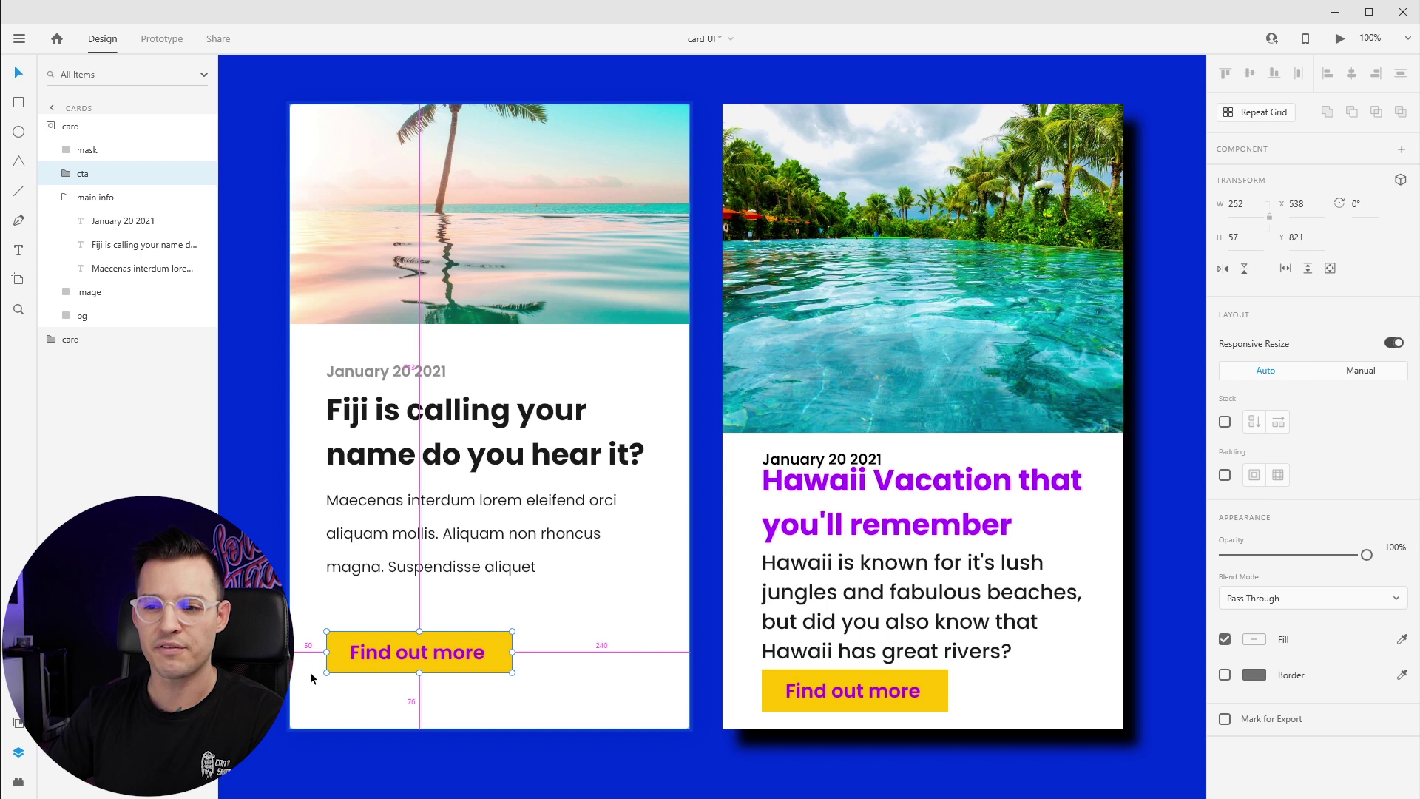
left_click_drag(386, 657, 453, 715)
key("shift+Up")
key("shift+Up")
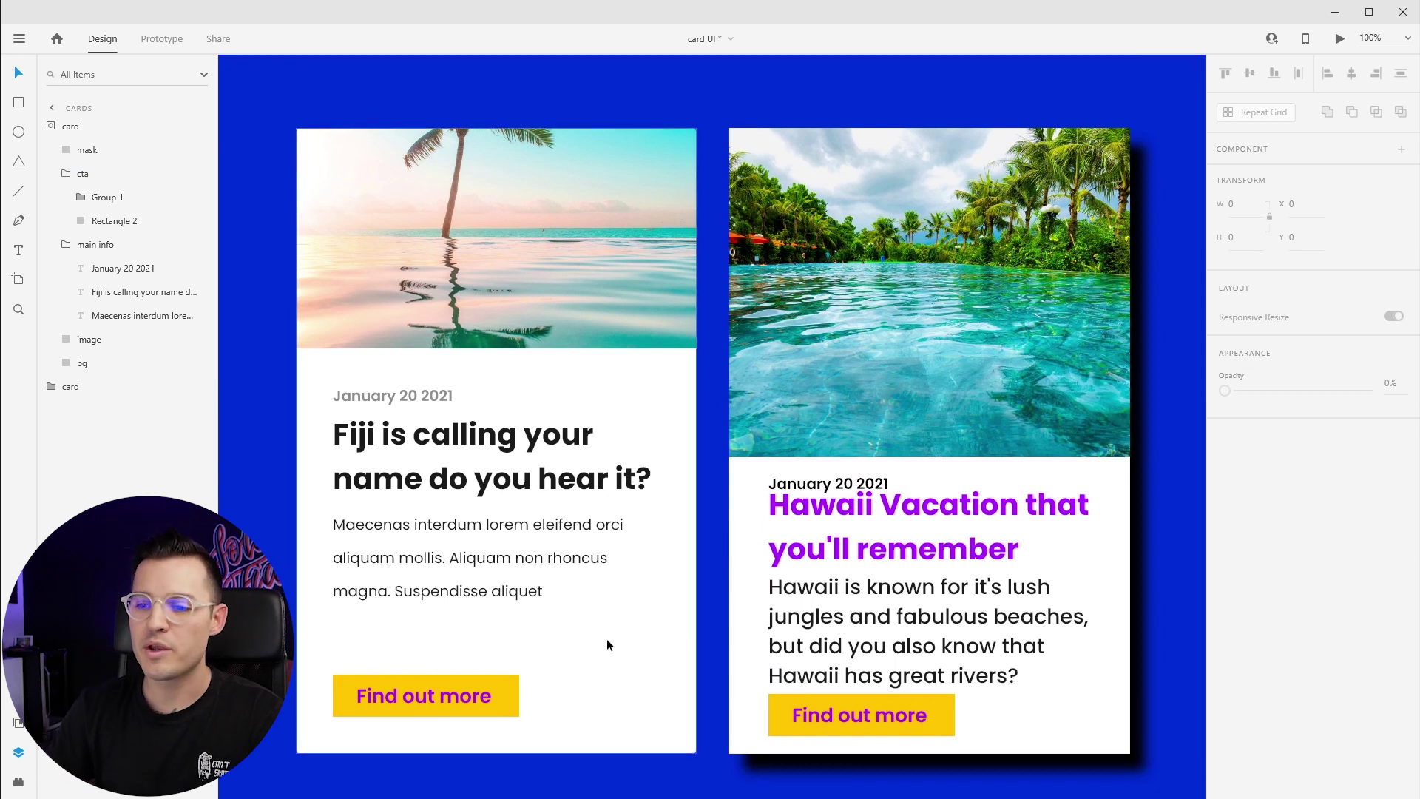
Step: Set the cta button's Responsive Resize to Manual, test by stretching the card, then undo
double_click(436, 695)
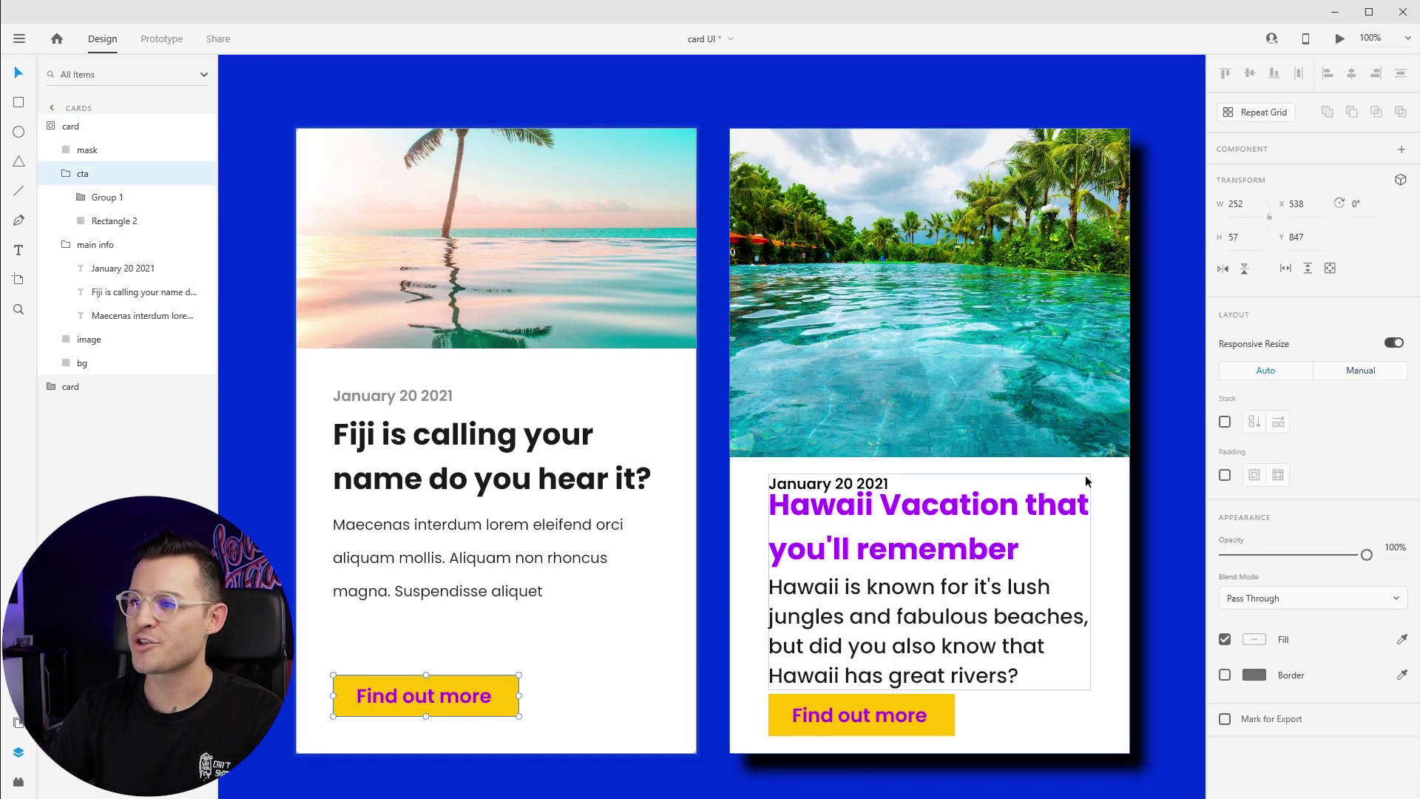
left_click(1380, 376)
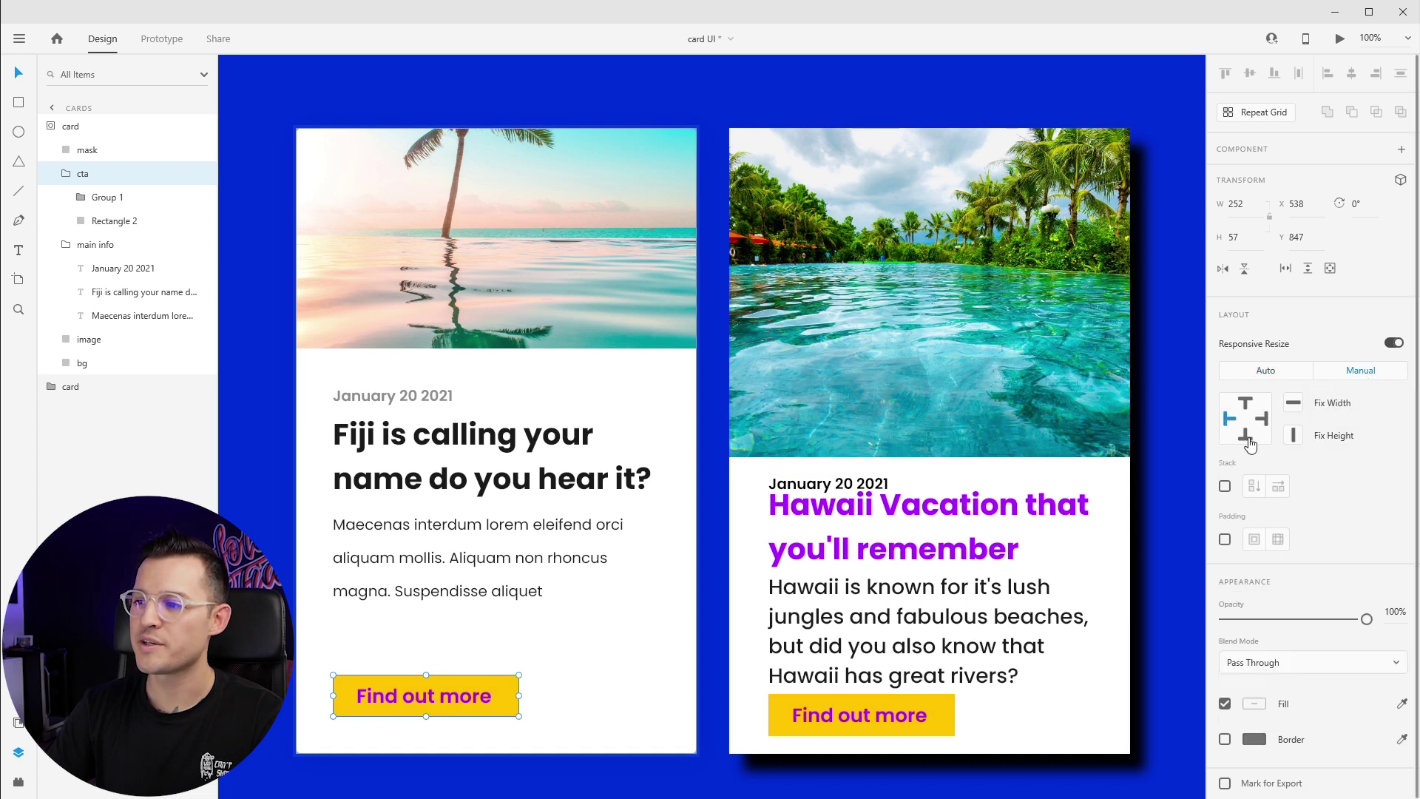
key("Escape")
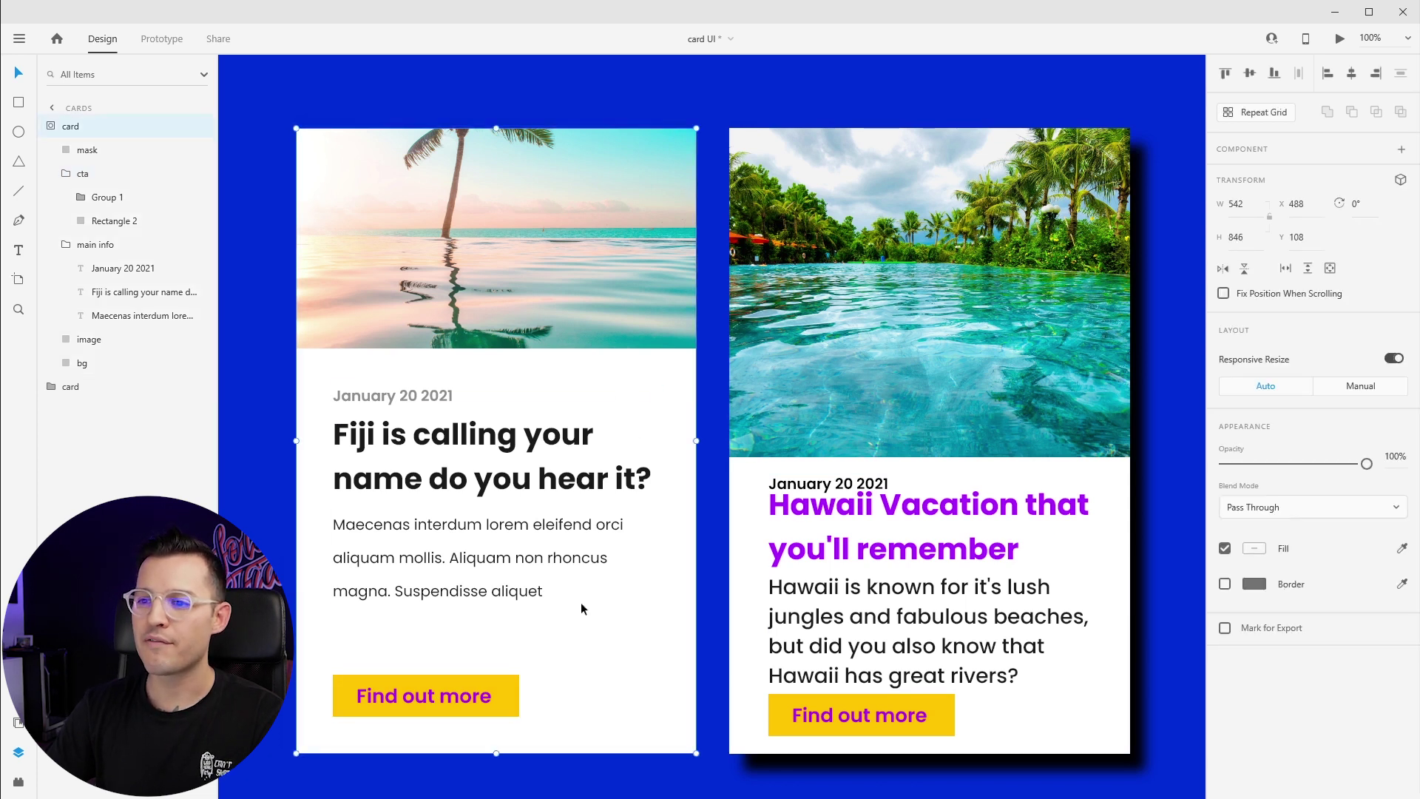
scroll(544, 565, "down", 1)
scroll(544, 564, "down", 3)
left_click_drag(510, 634, 552, 748)
key("ctrl+z")
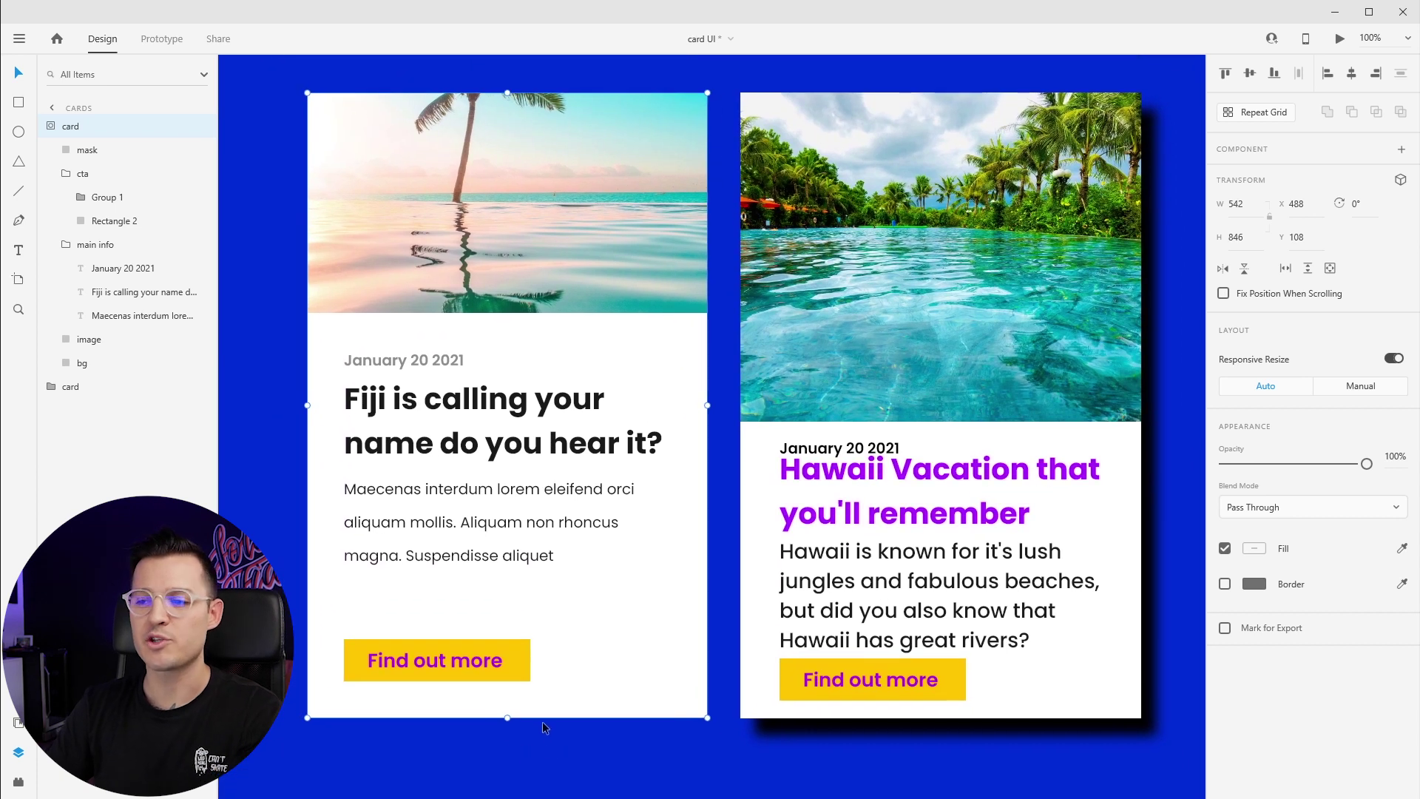
scroll(466, 611, "right", 1)
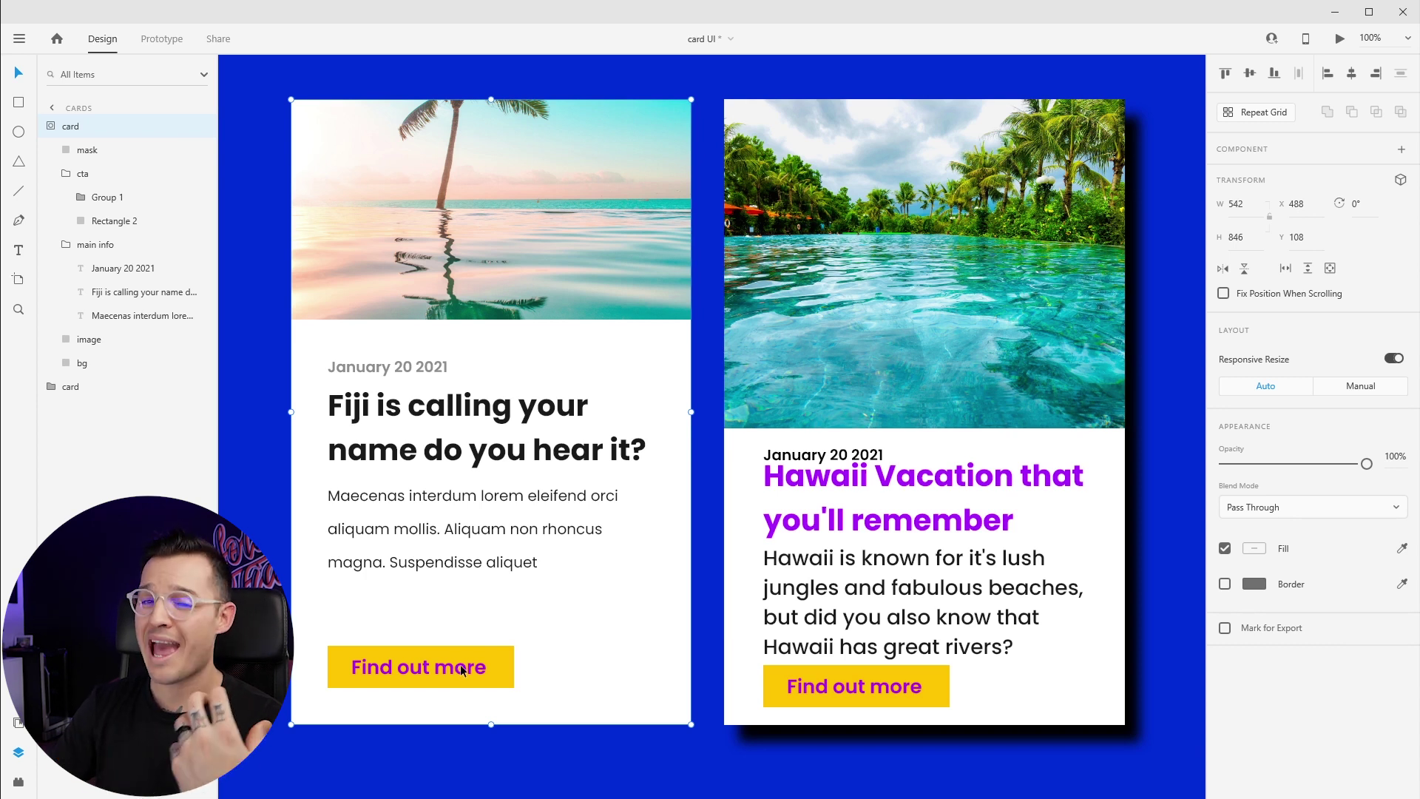
Step: Delete the button's yellow background and move the Find out more text out of the cta group into the card
double_click(499, 650)
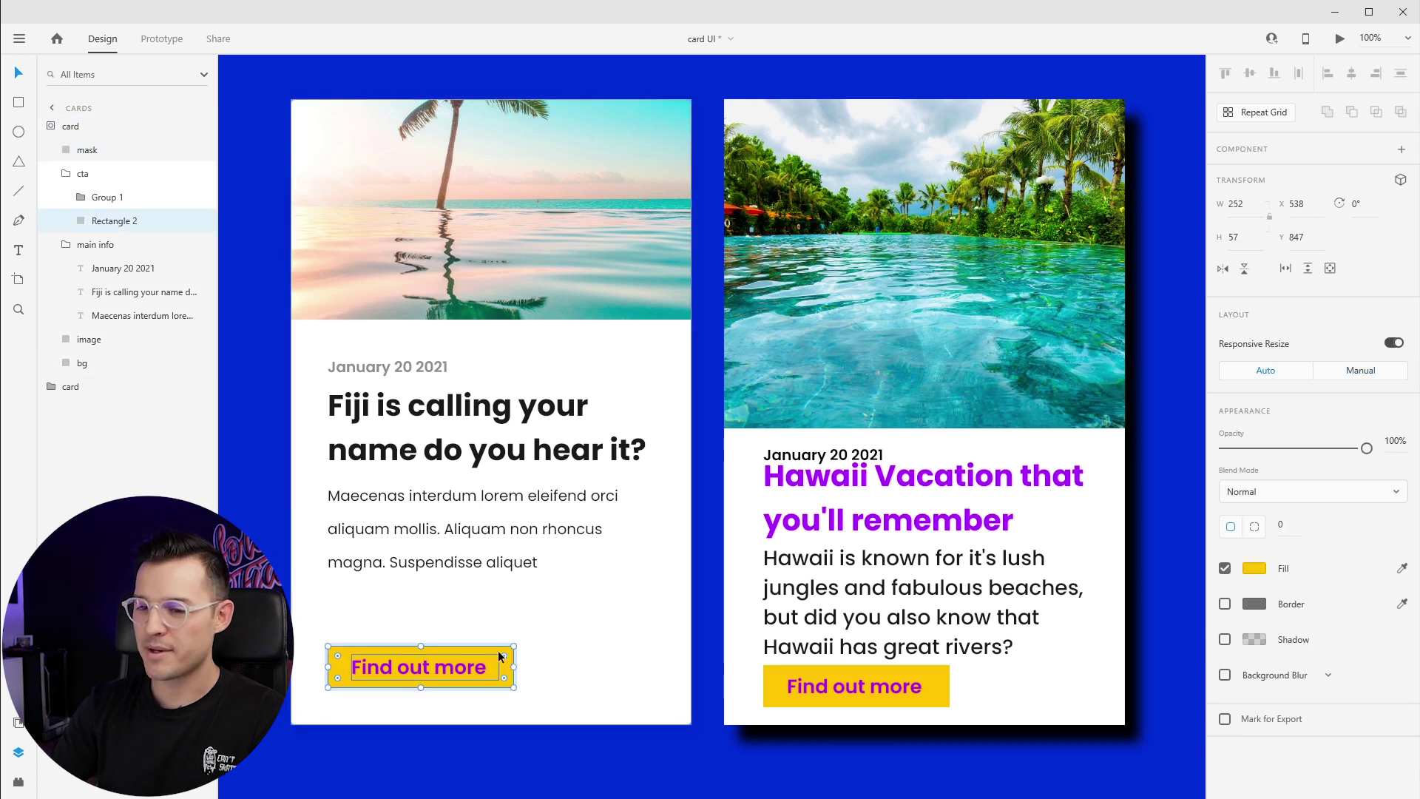
key("Delete")
left_click(425, 668)
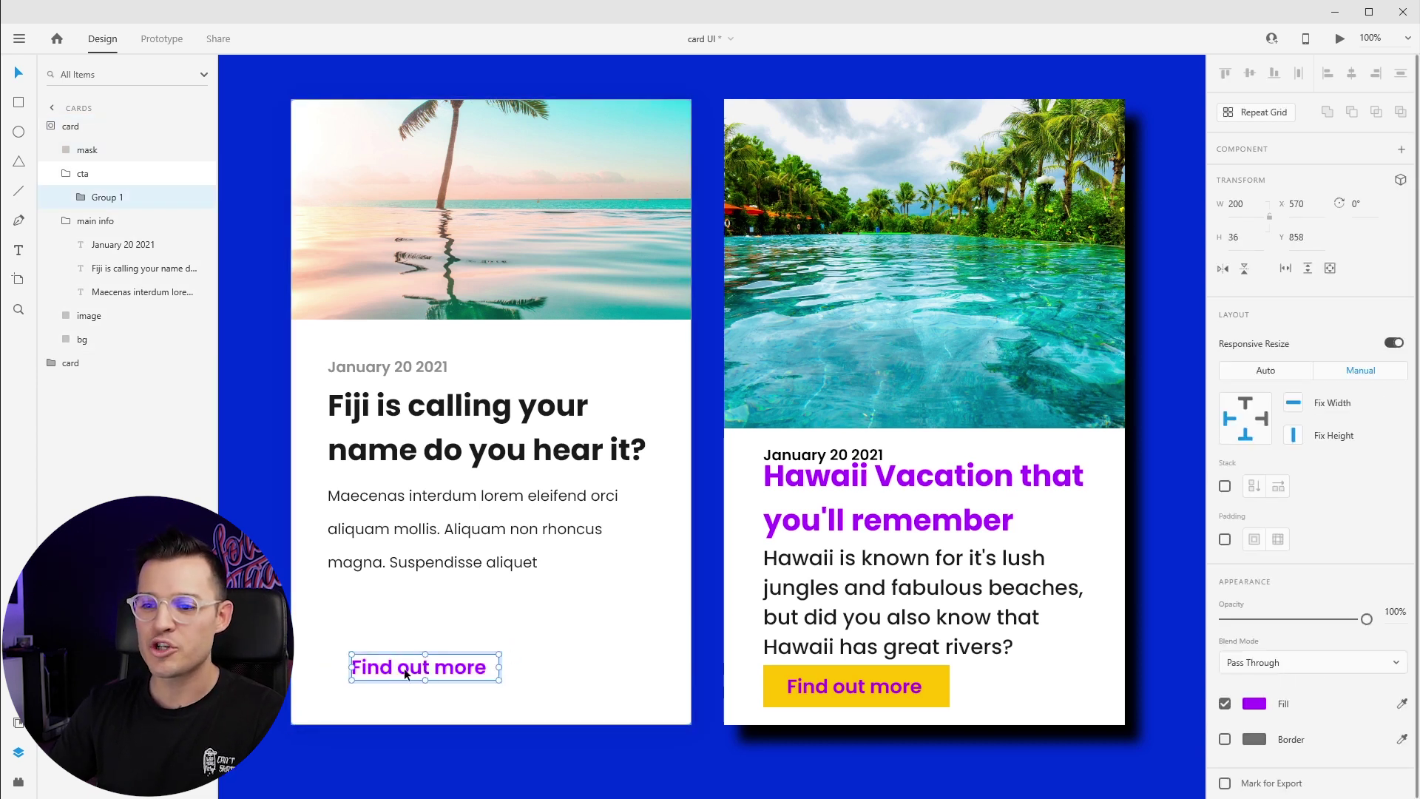
mouse_move(404, 668)
left_mouse_down()
mouse_move(375, 680)
mouse_move(382, 666)
left_mouse_up()
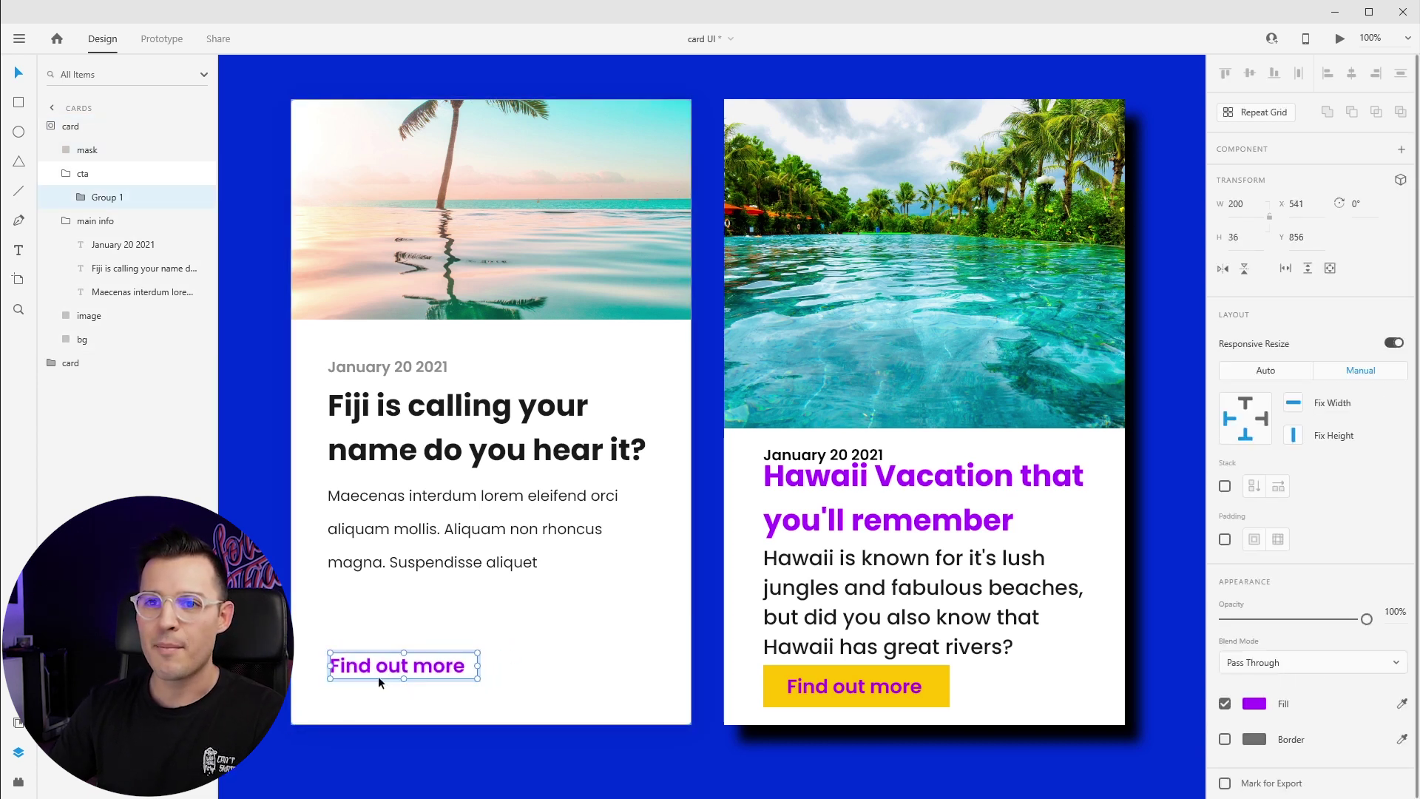
left_click(75, 197)
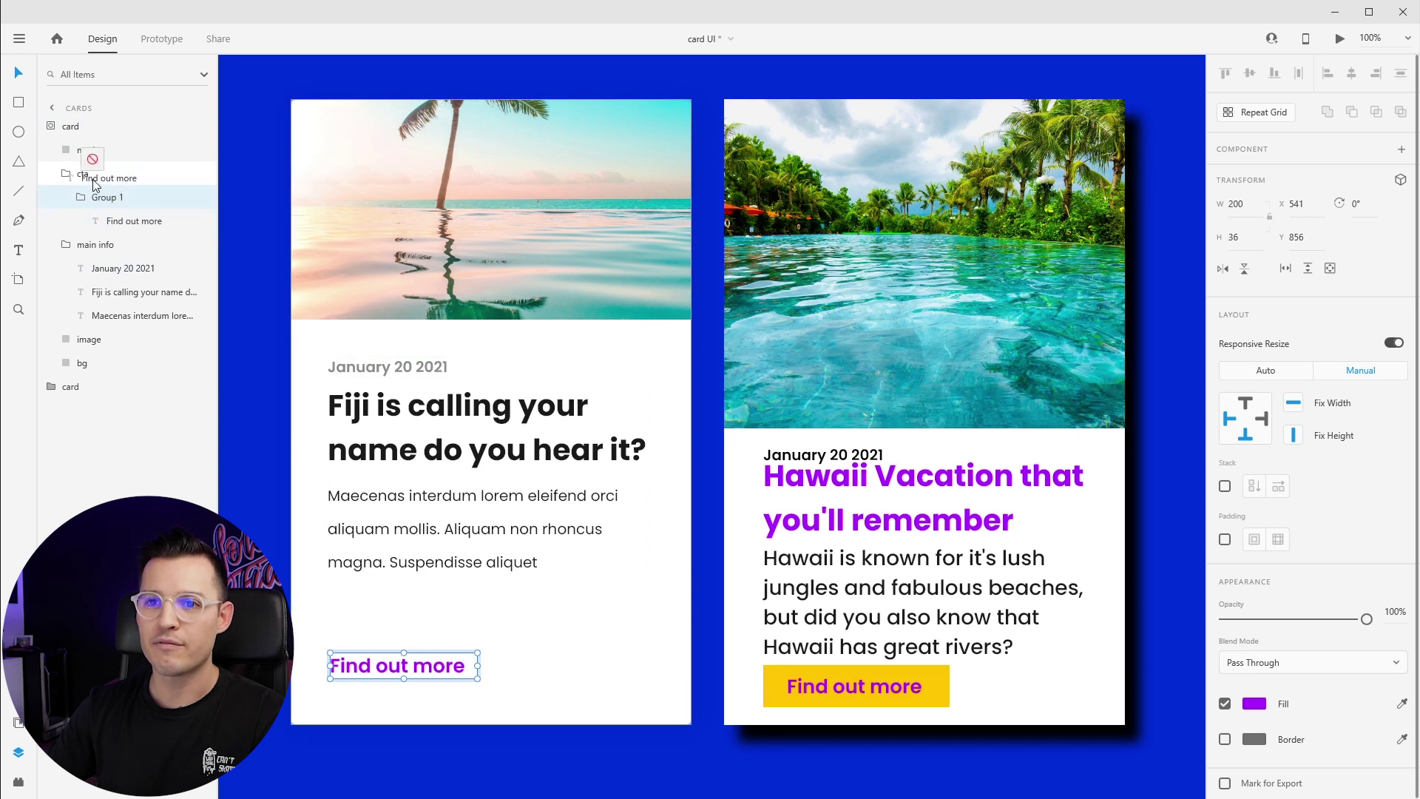
left_click_drag(89, 157, 126, 221)
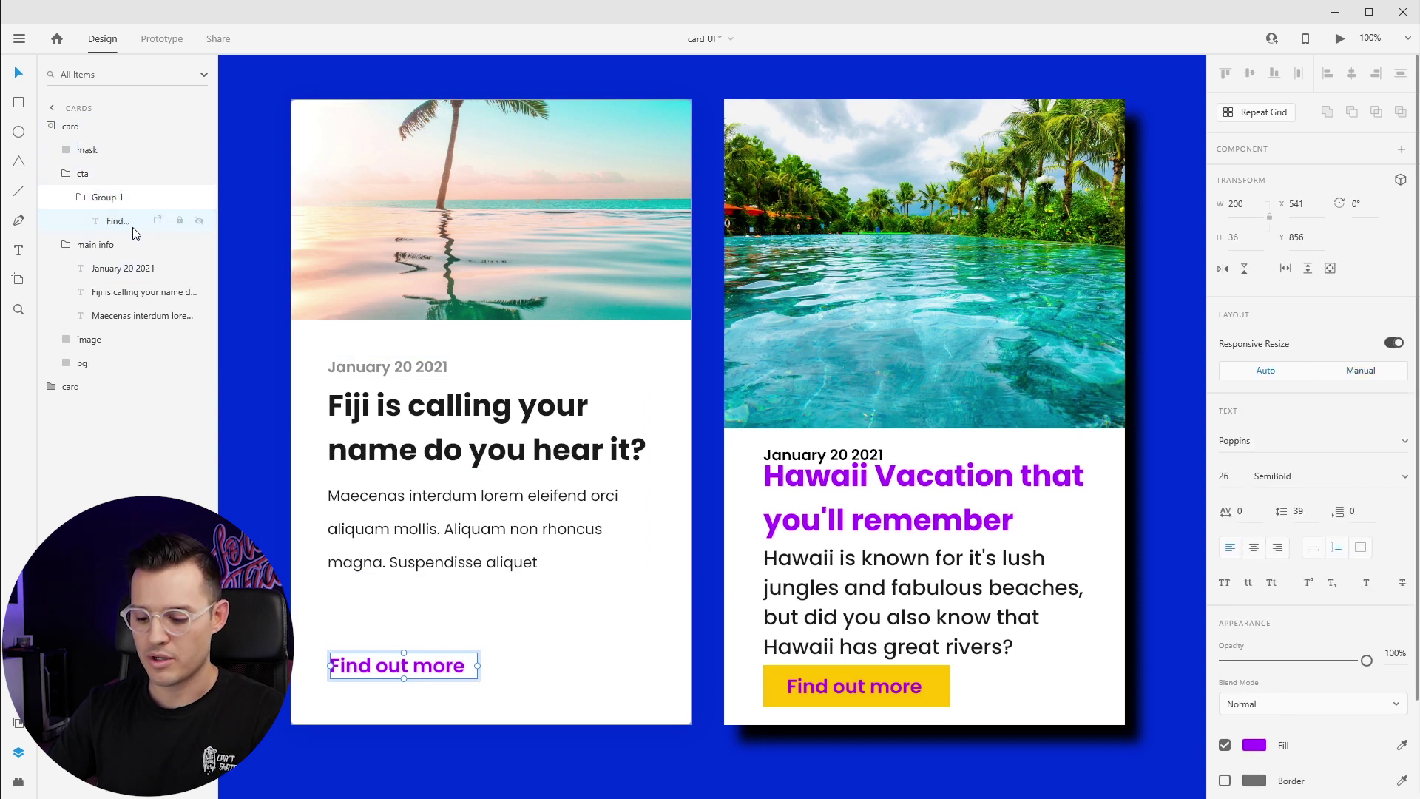
key("Delete")
key("ctrl+z")
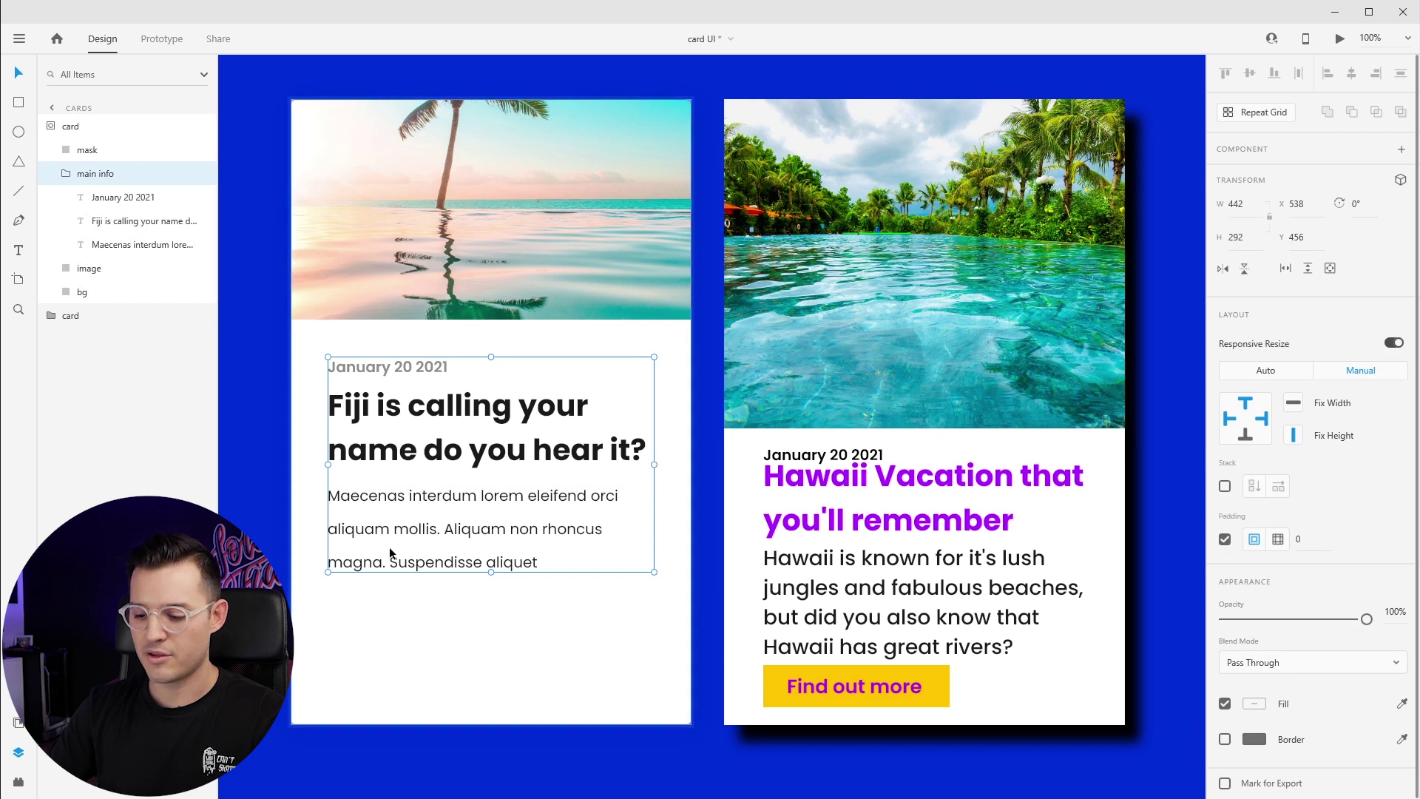
Step: Place the Find out more text 50px from the card's left and bottom, pinned with Manual resize
left_click_drag(356, 667, 353, 670)
key("Up")
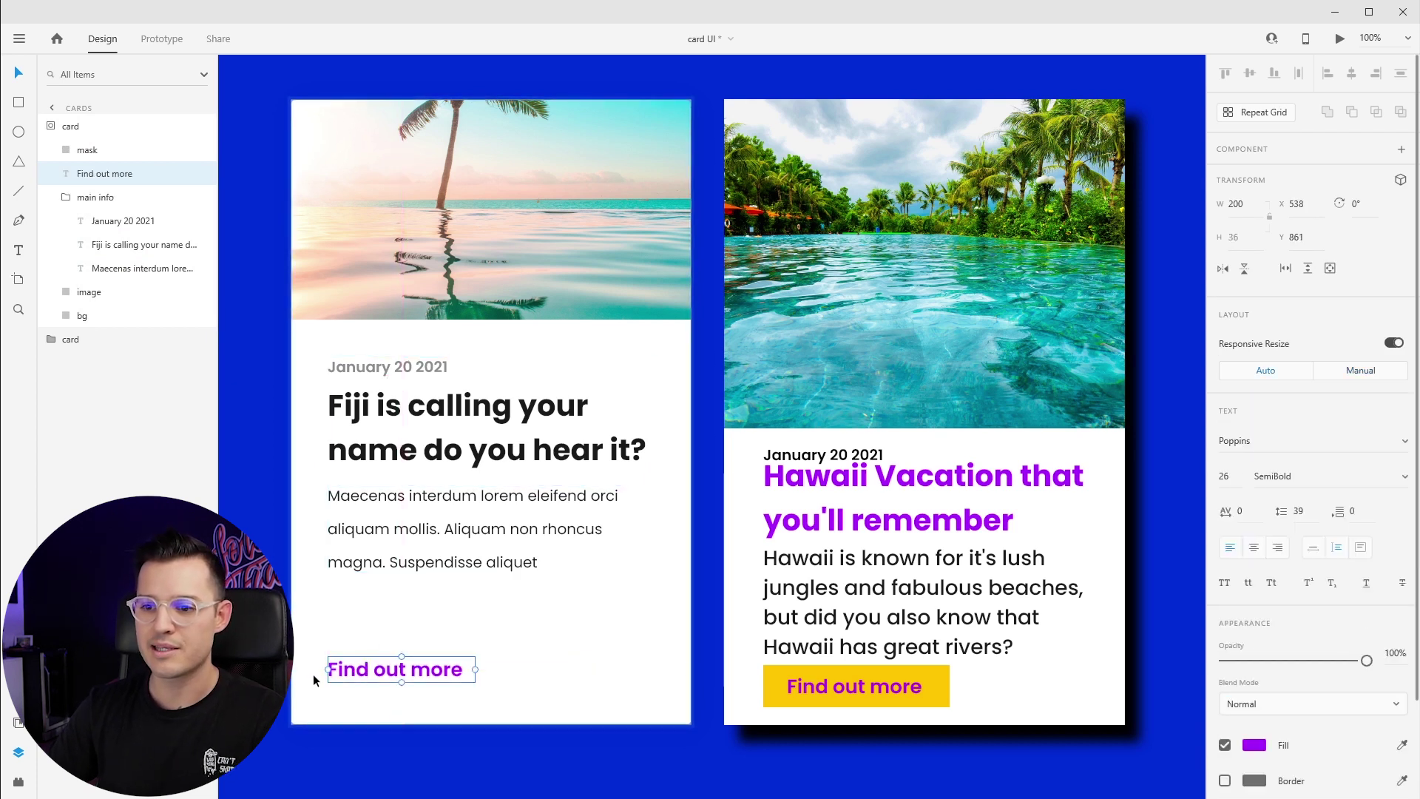
key("Up")
key("Down")
key("Down")
key("Down")
key("Down")
key("Down")
key("Down")
key("Down")
key("Down")
key("Down")
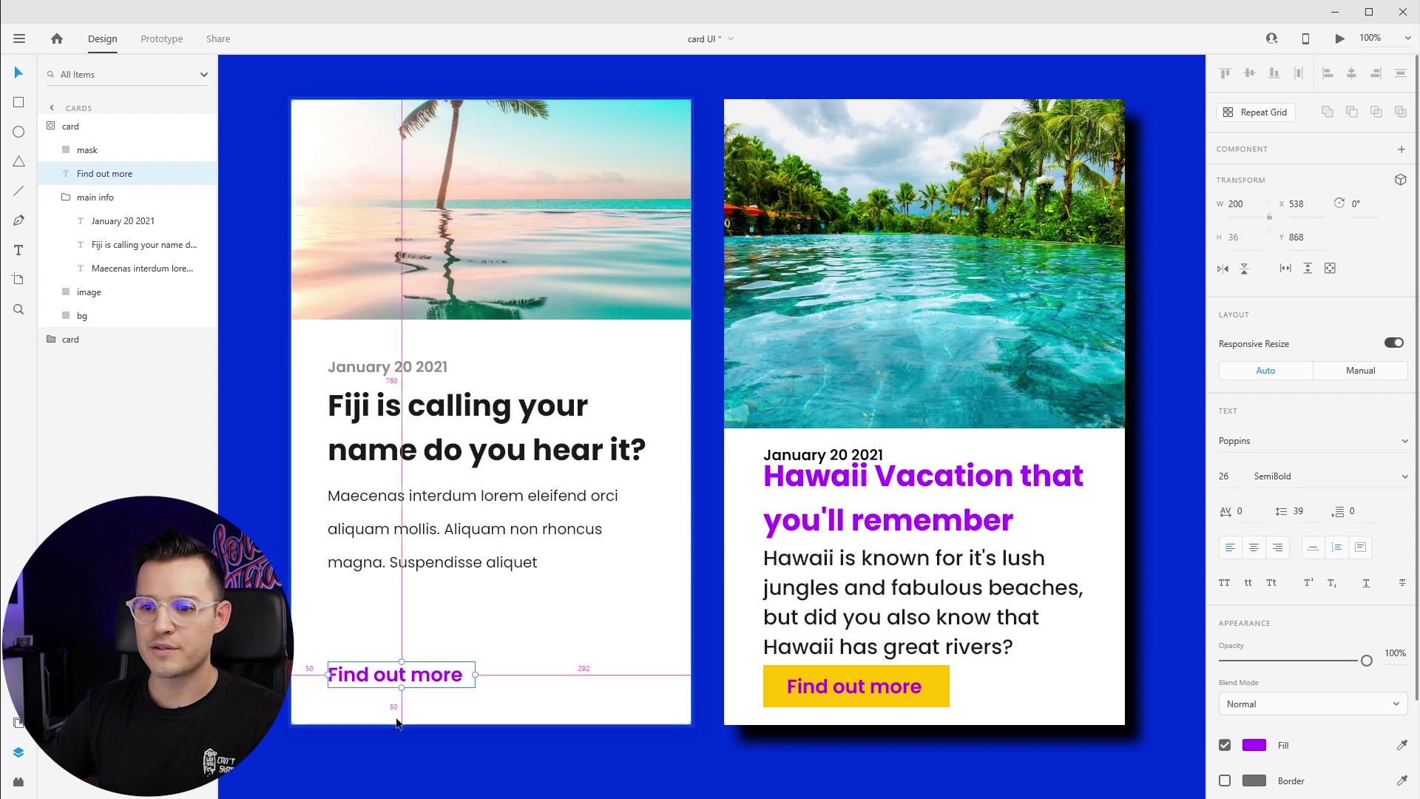
left_click(1361, 370)
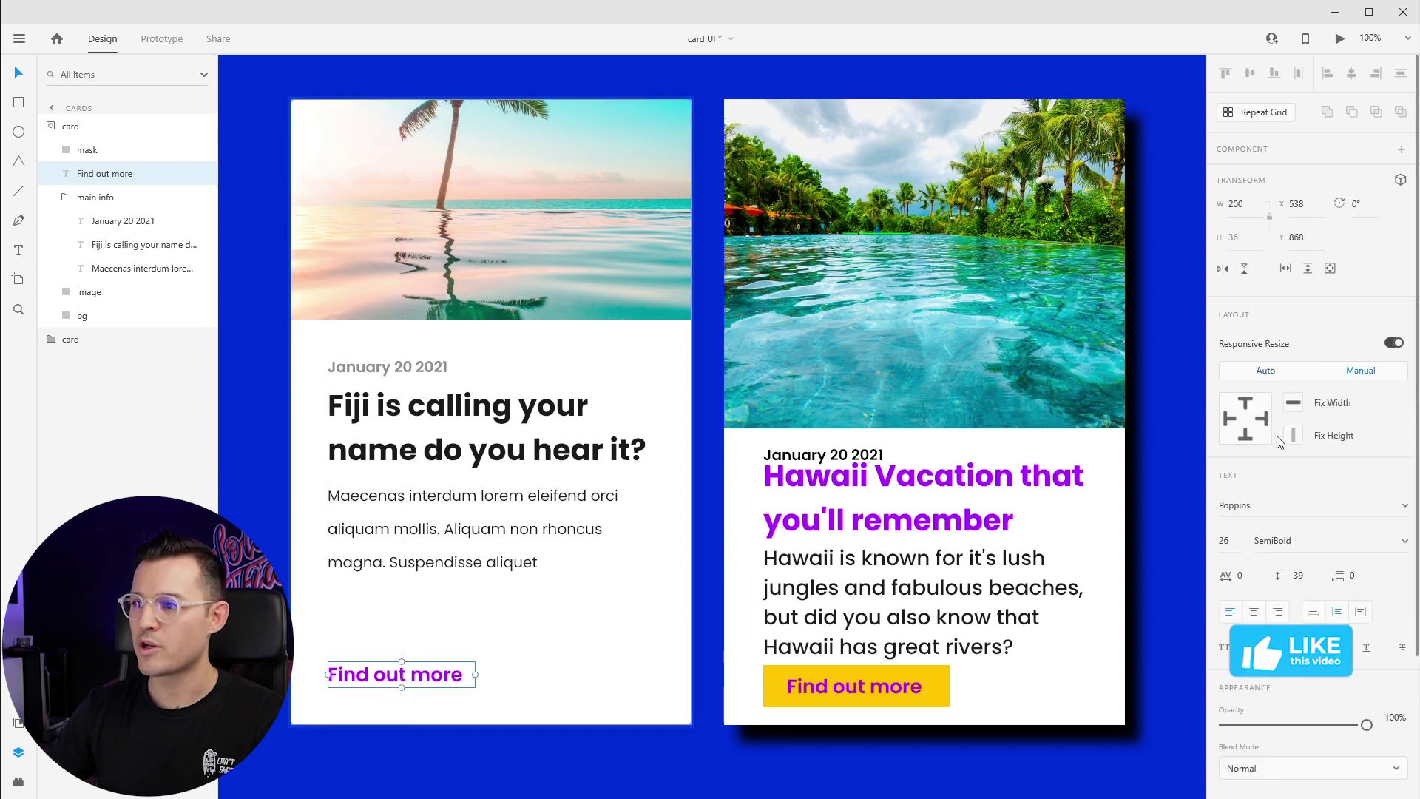
left_click(545, 634)
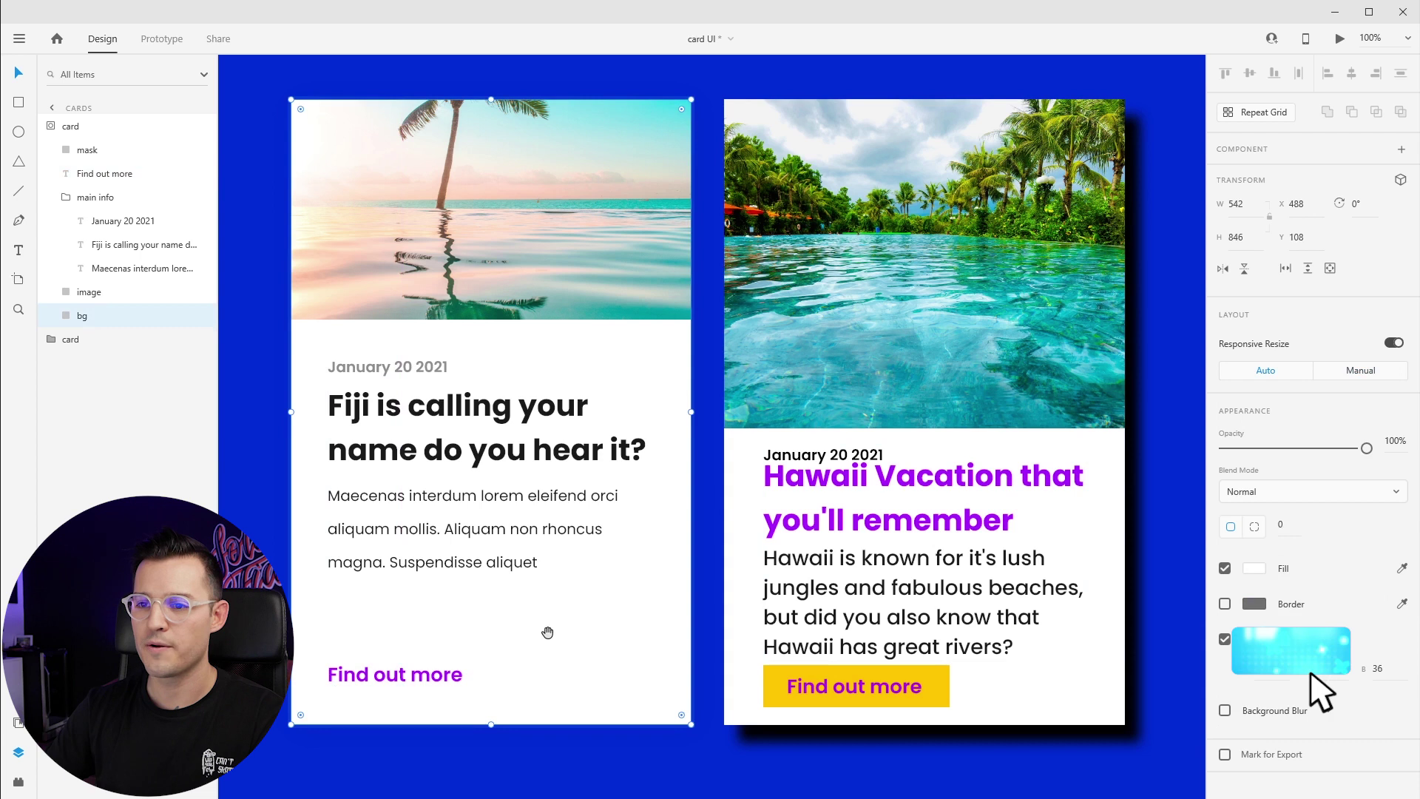
left_click_drag(545, 634, 507, 643)
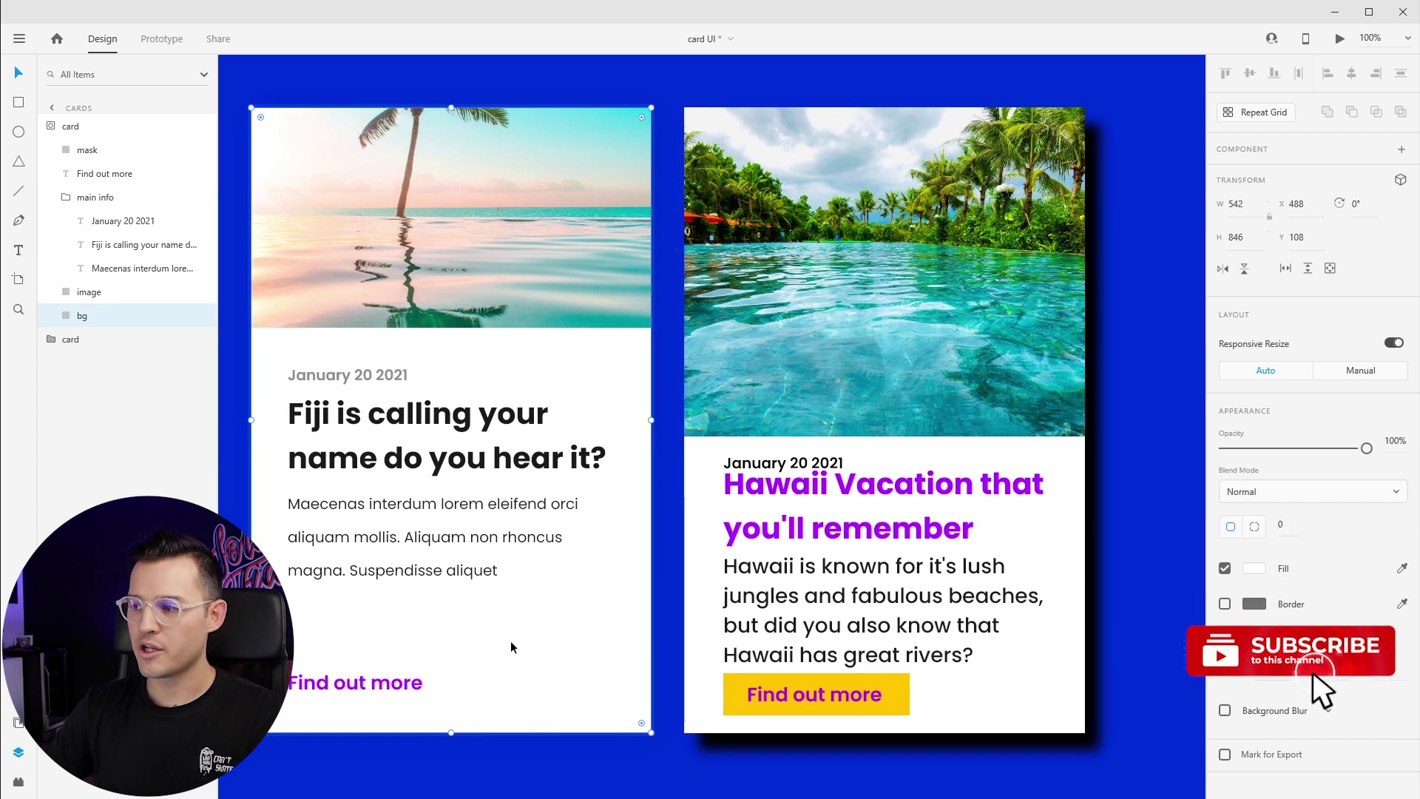
Step: Zoom in on the Find out more text and draw a chevron arrow after it with the Pen tool
scroll(511, 647, "up", 3)
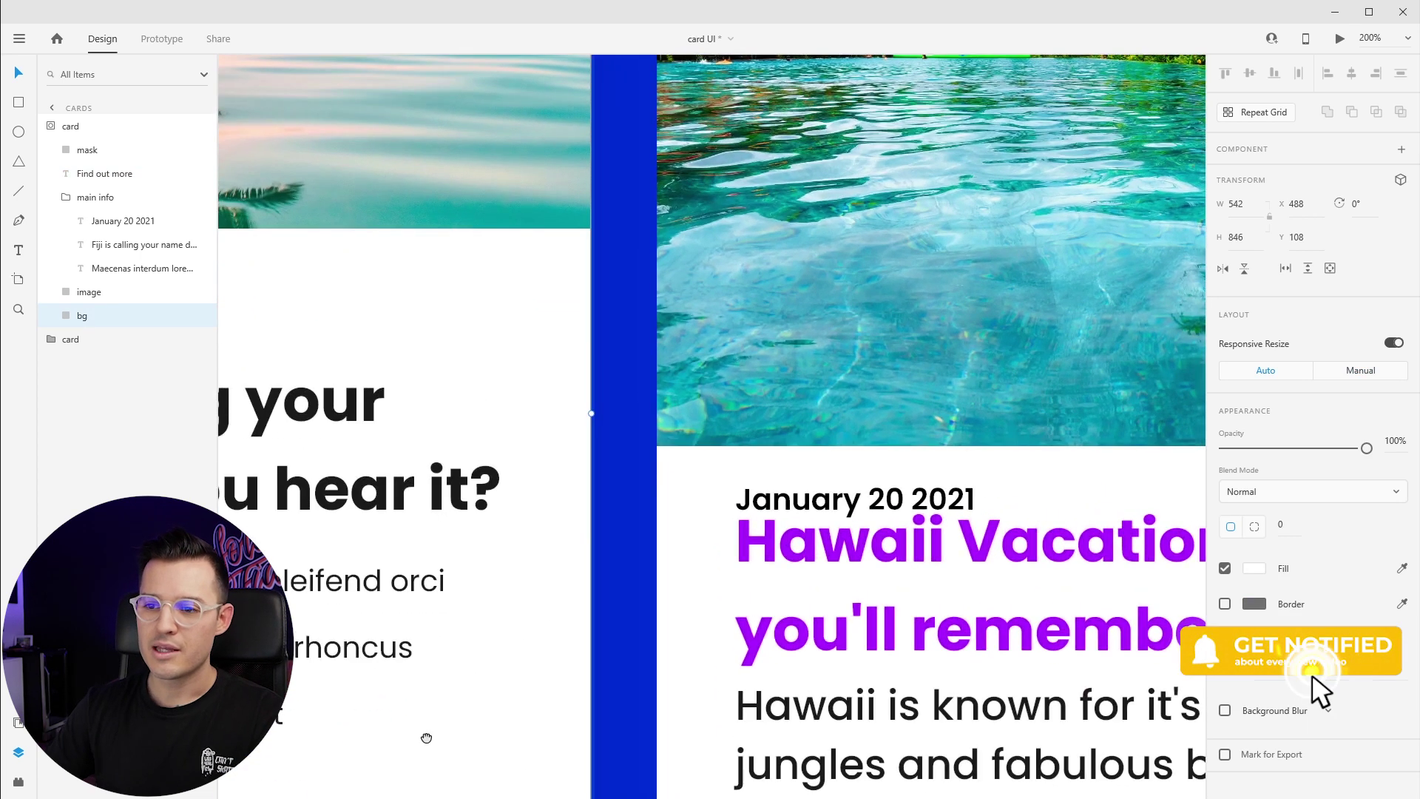
left_click_drag(513, 647, 818, 266)
scroll(664, 396, "down", 1)
key("z")
left_click_drag(412, 371, 824, 501)
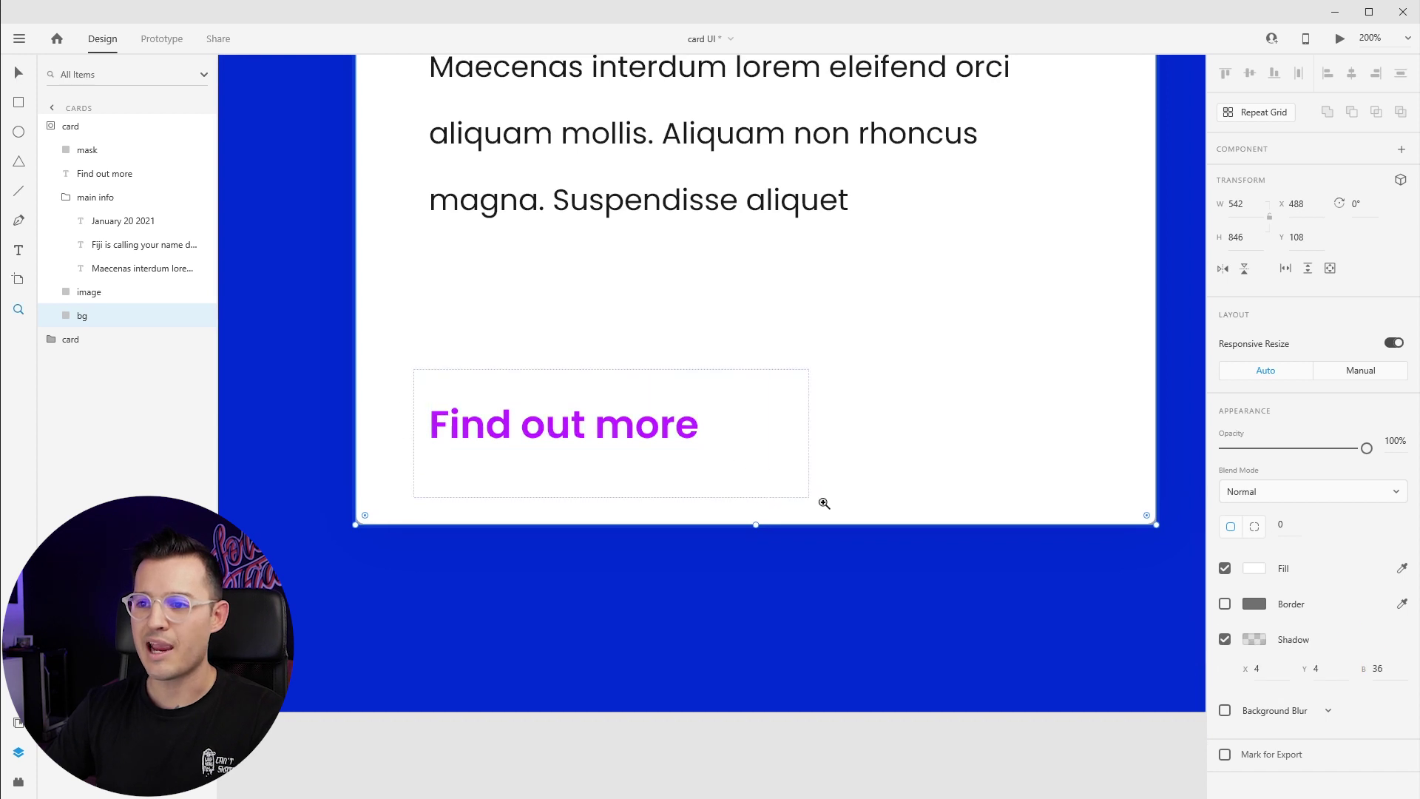
left_click(726, 503)
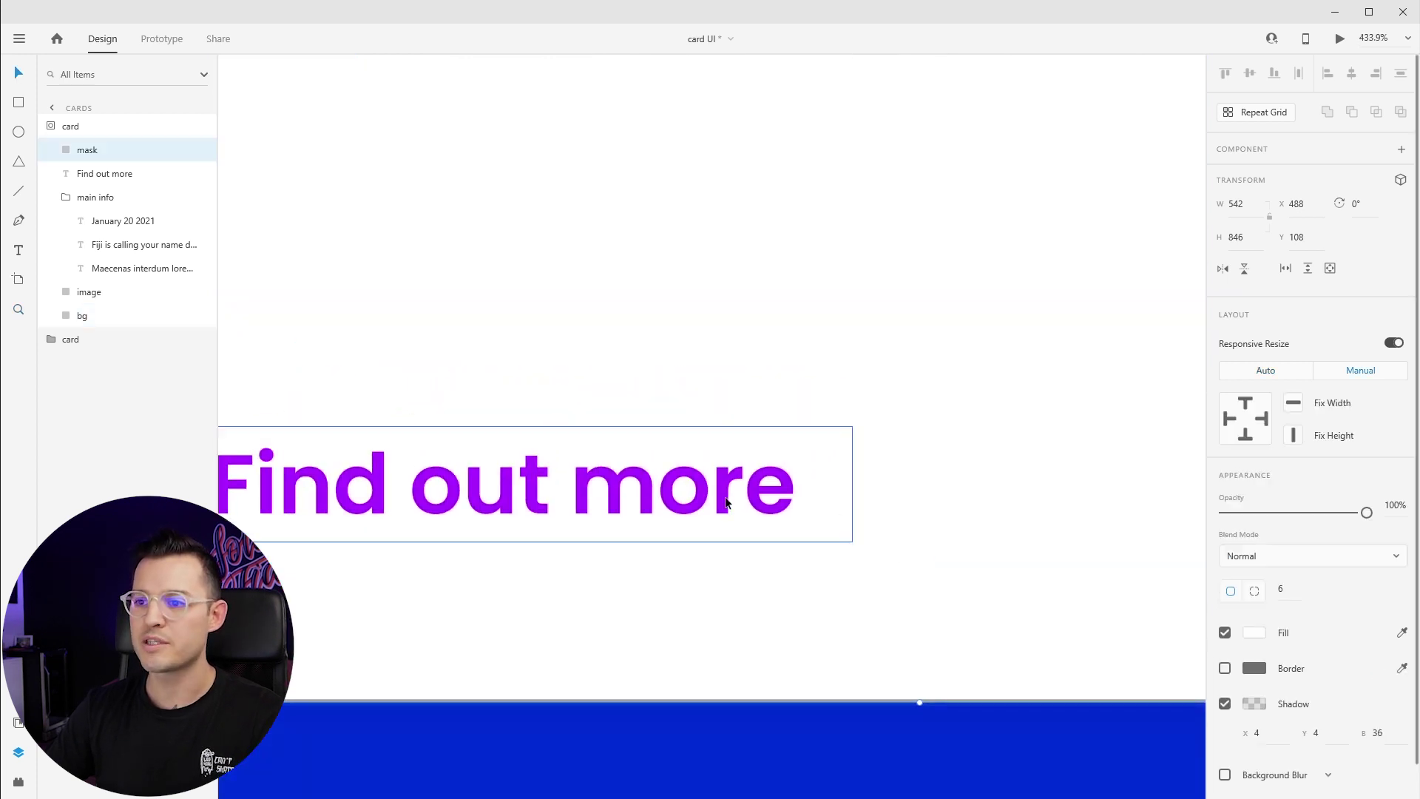
double_click(805, 364)
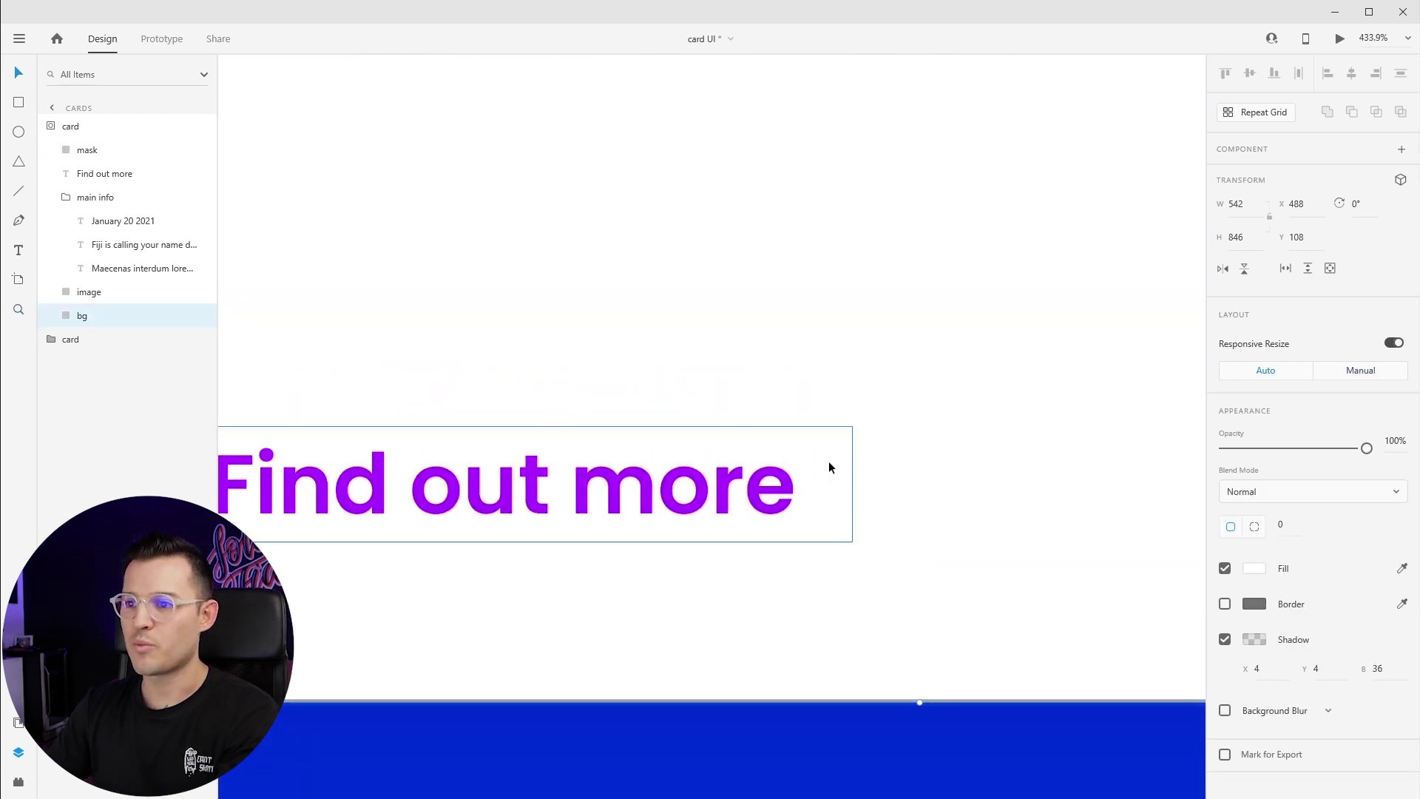
left_click(830, 449)
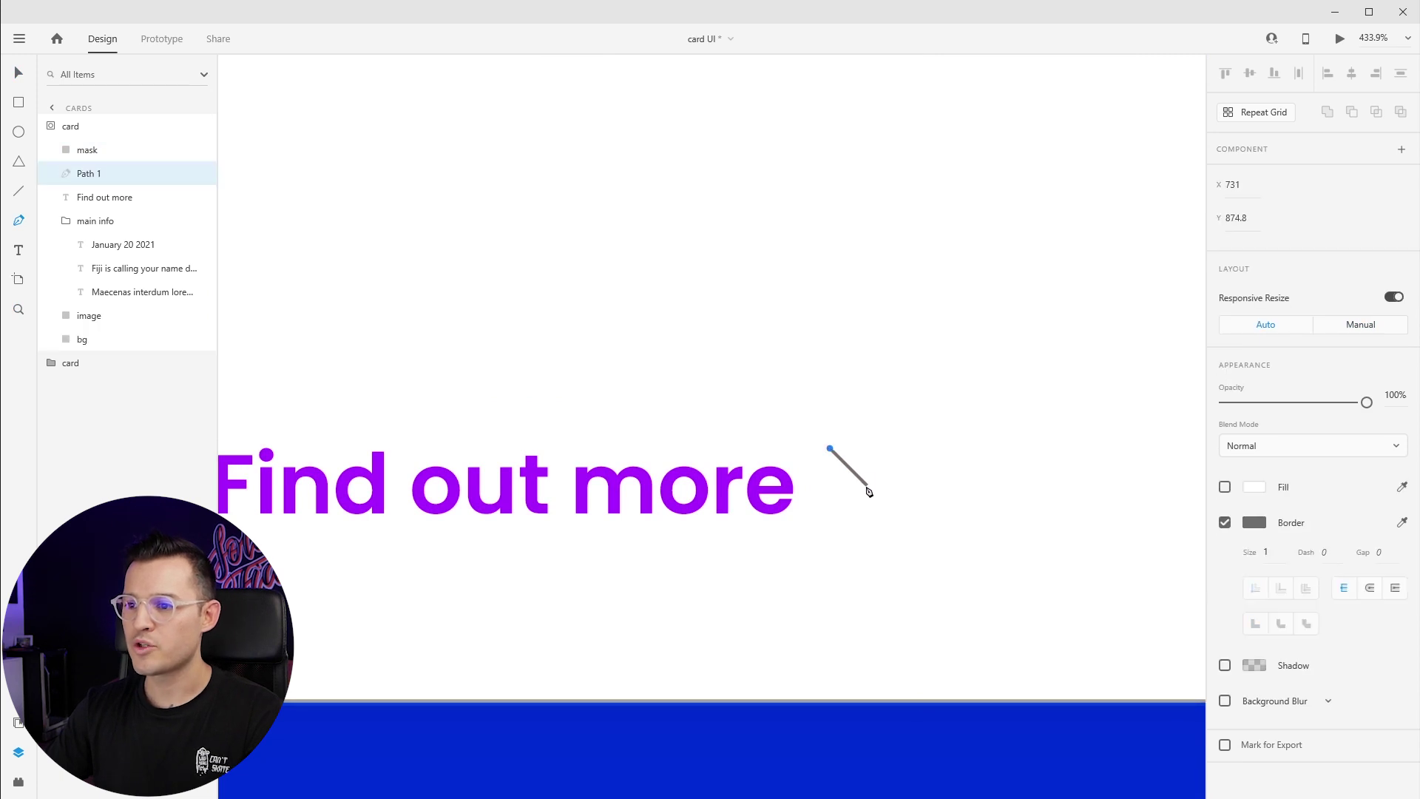
key("Escape")
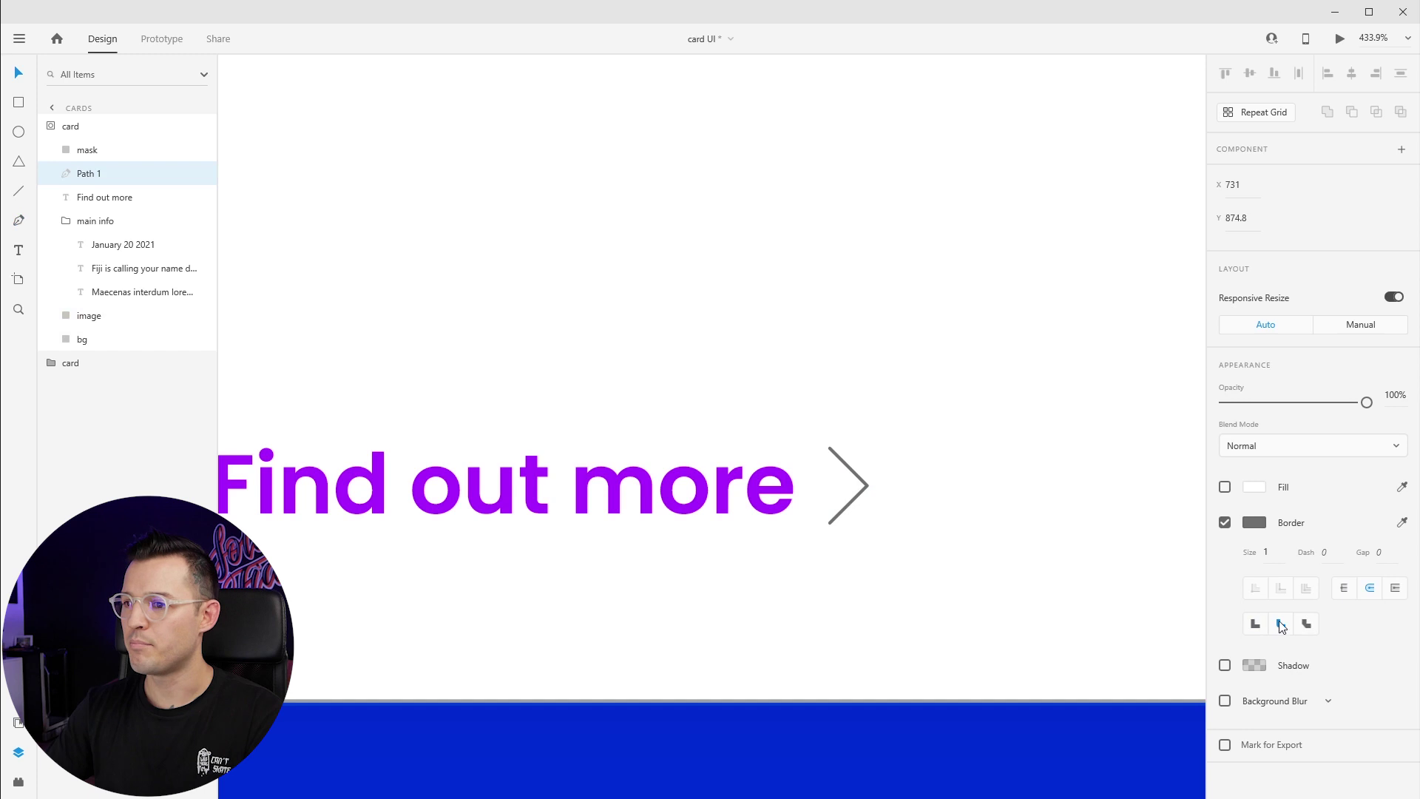
Step: Give the chevron a border size of 2 in purple #A800FF
key("Up")
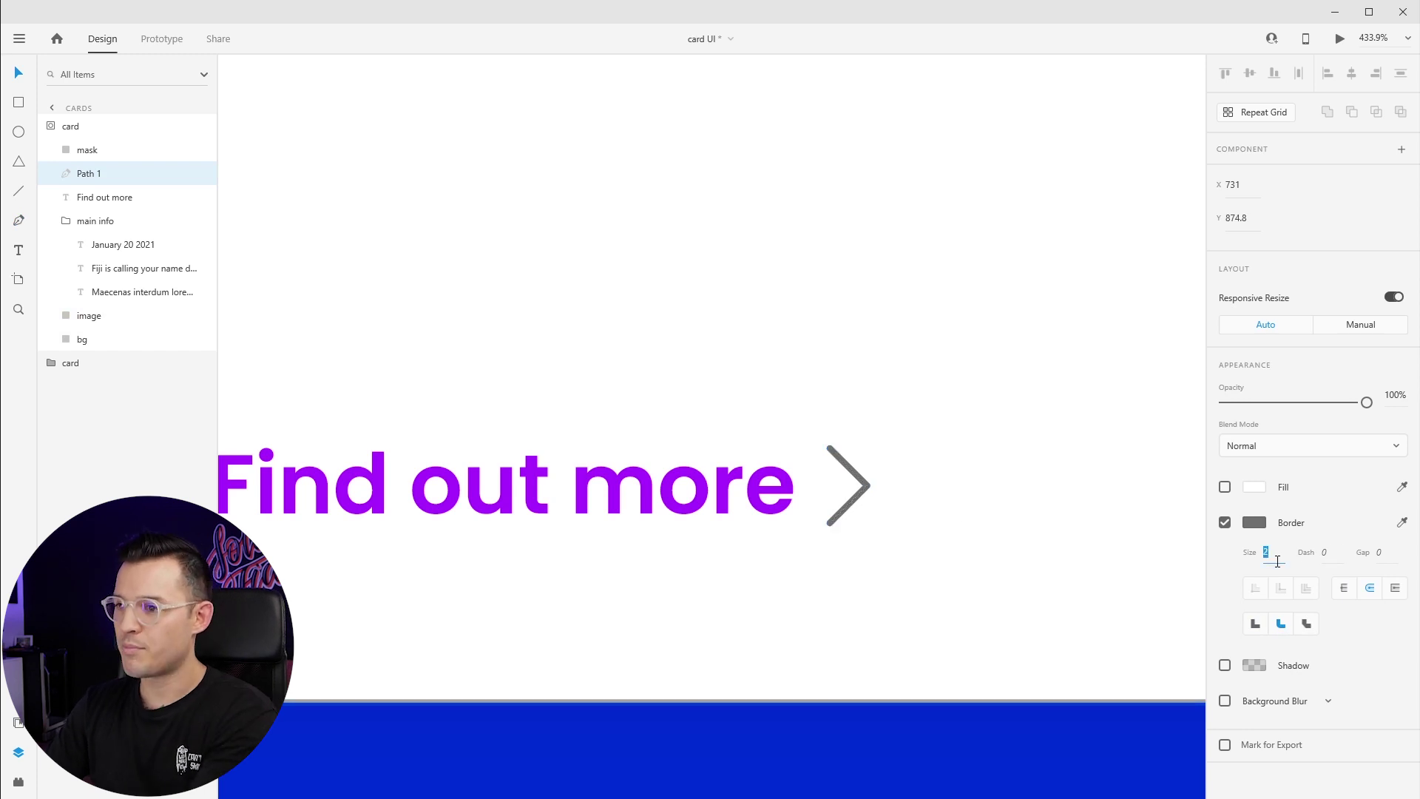
left_click(1256, 526)
left_click(1095, 611)
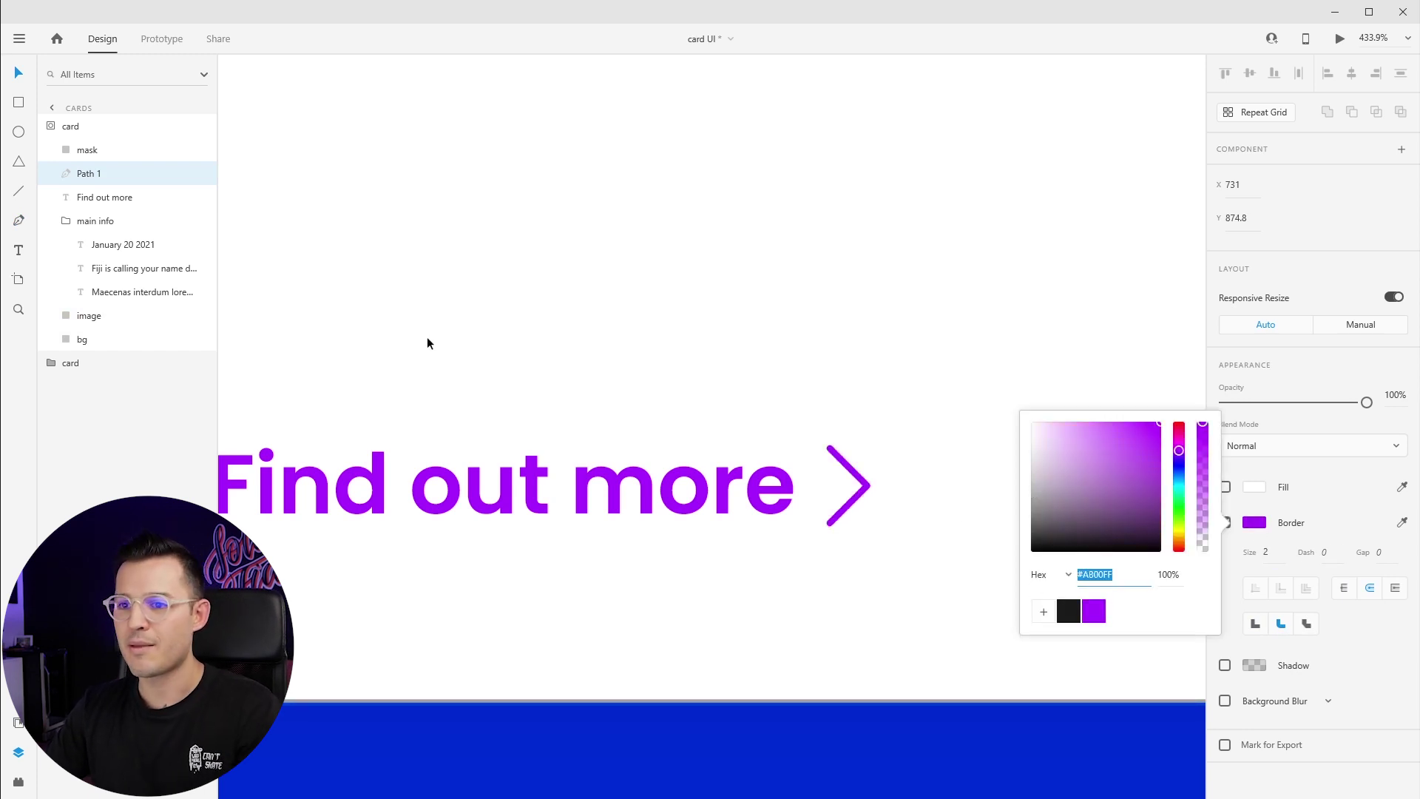
left_click(510, 232)
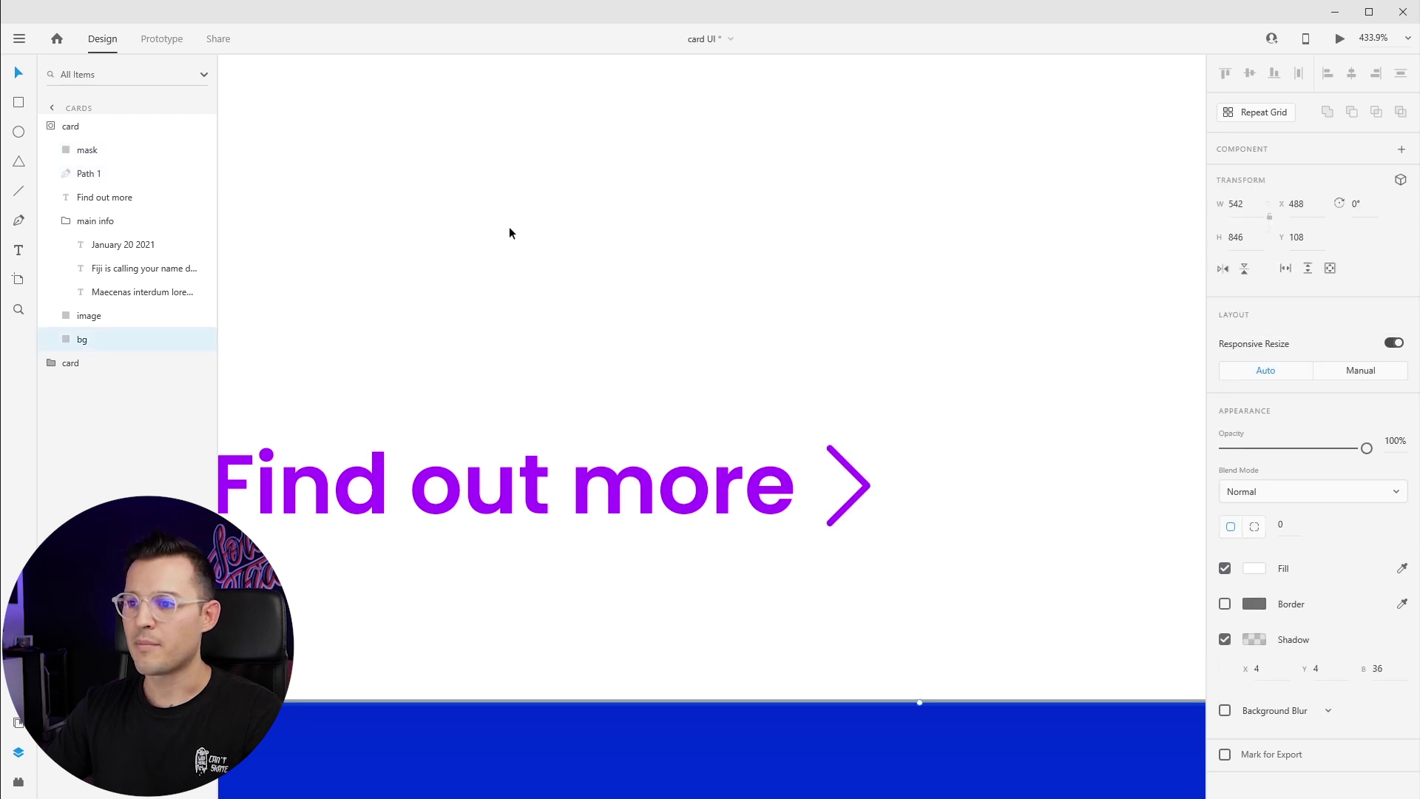
Step: Shrink the chevron to match the text size and nudge it closer to the link
left_click(862, 496)
left_click(865, 486)
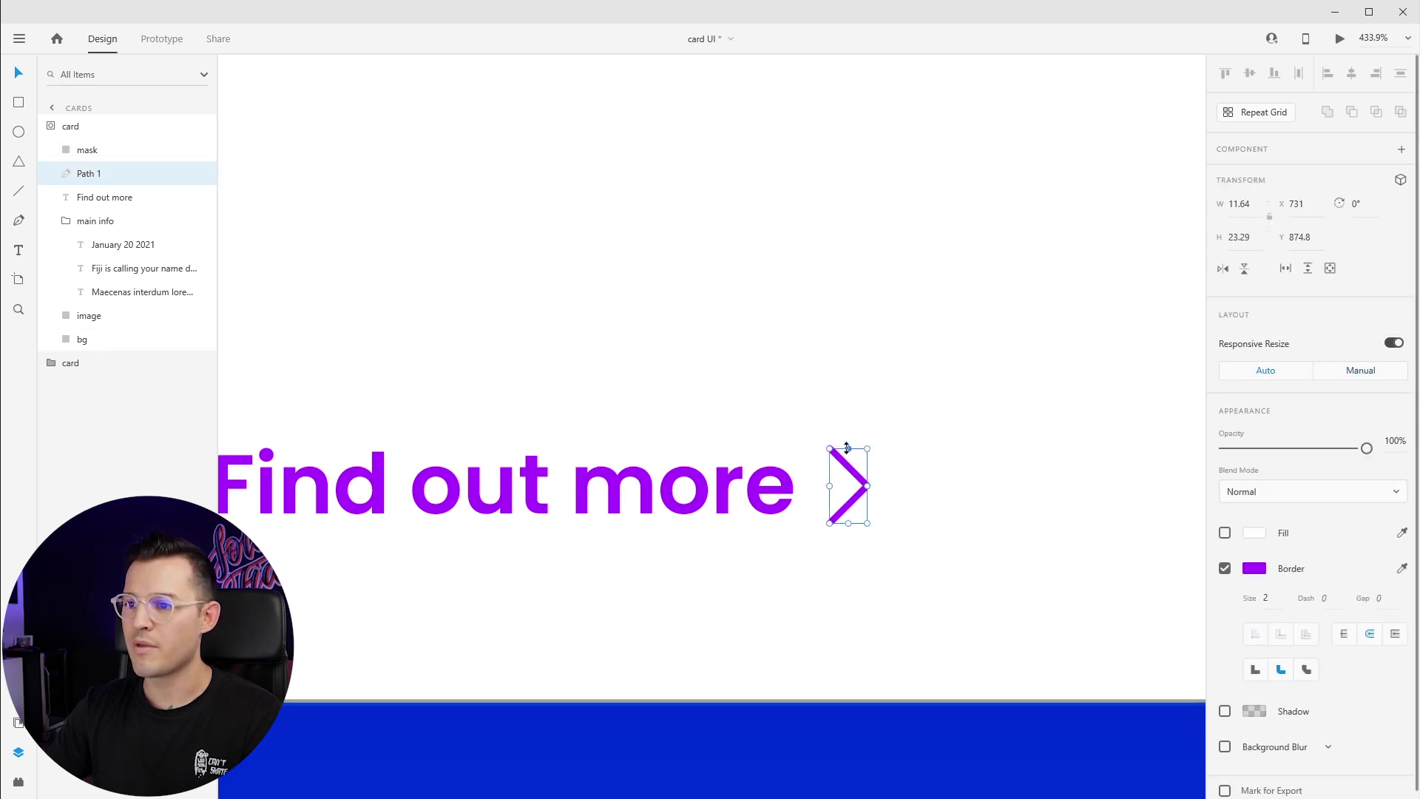
left_click_drag(848, 459, 848, 459)
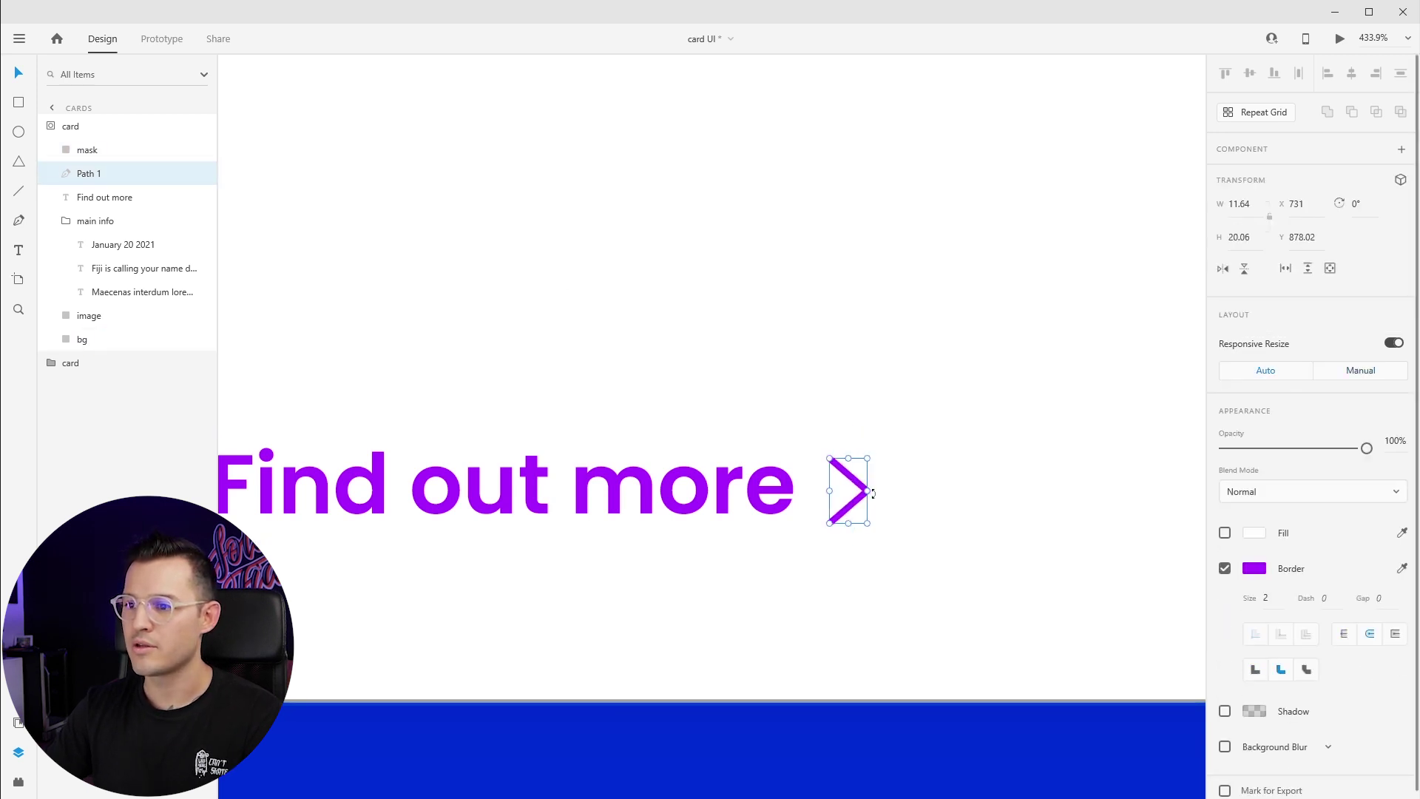
mouse_move(859, 513)
left_mouse_down()
mouse_move(857, 497)
mouse_move(871, 500)
left_mouse_up()
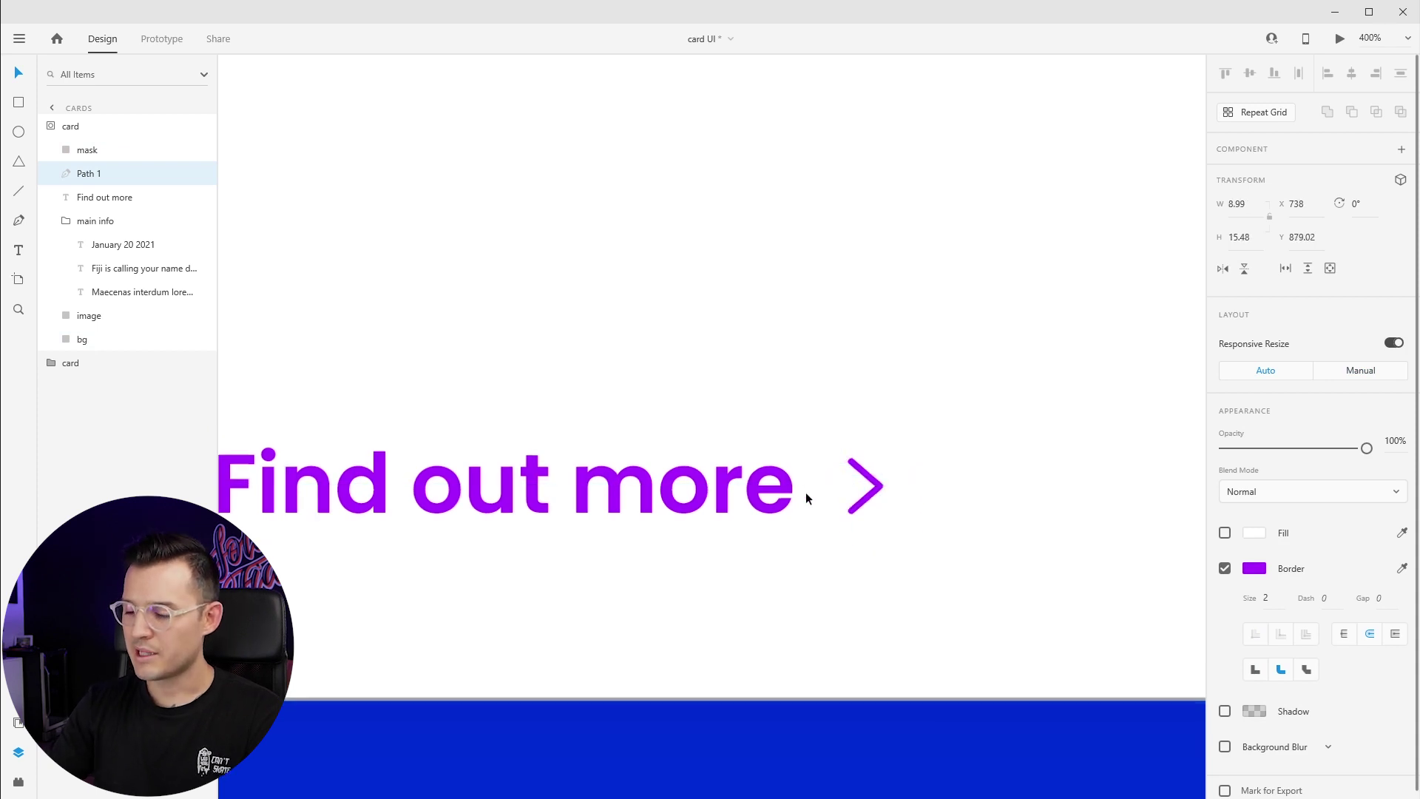
key("ctrl+minus")
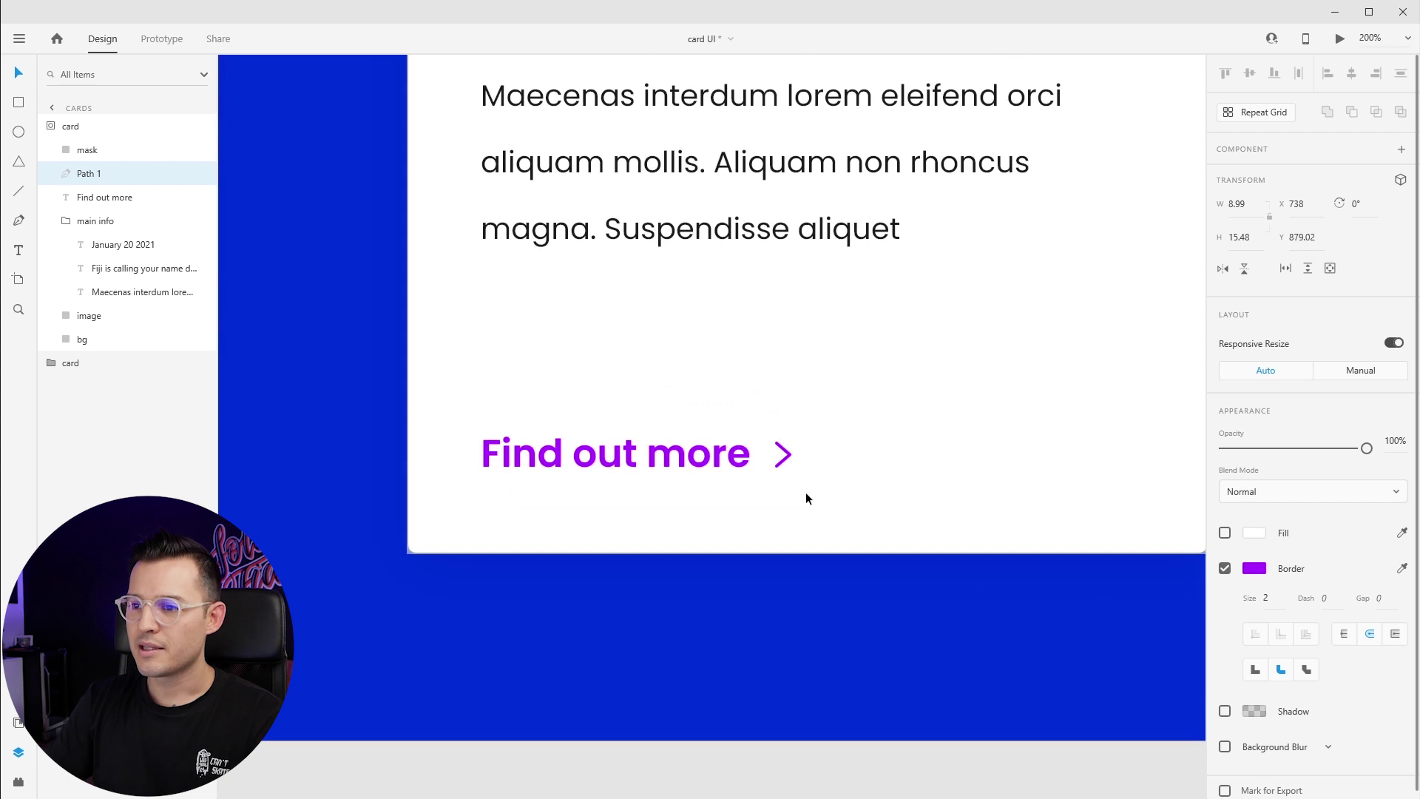
key("Left")
key("Left")
key("Left")
key("Left")
key("ctrl+minus")
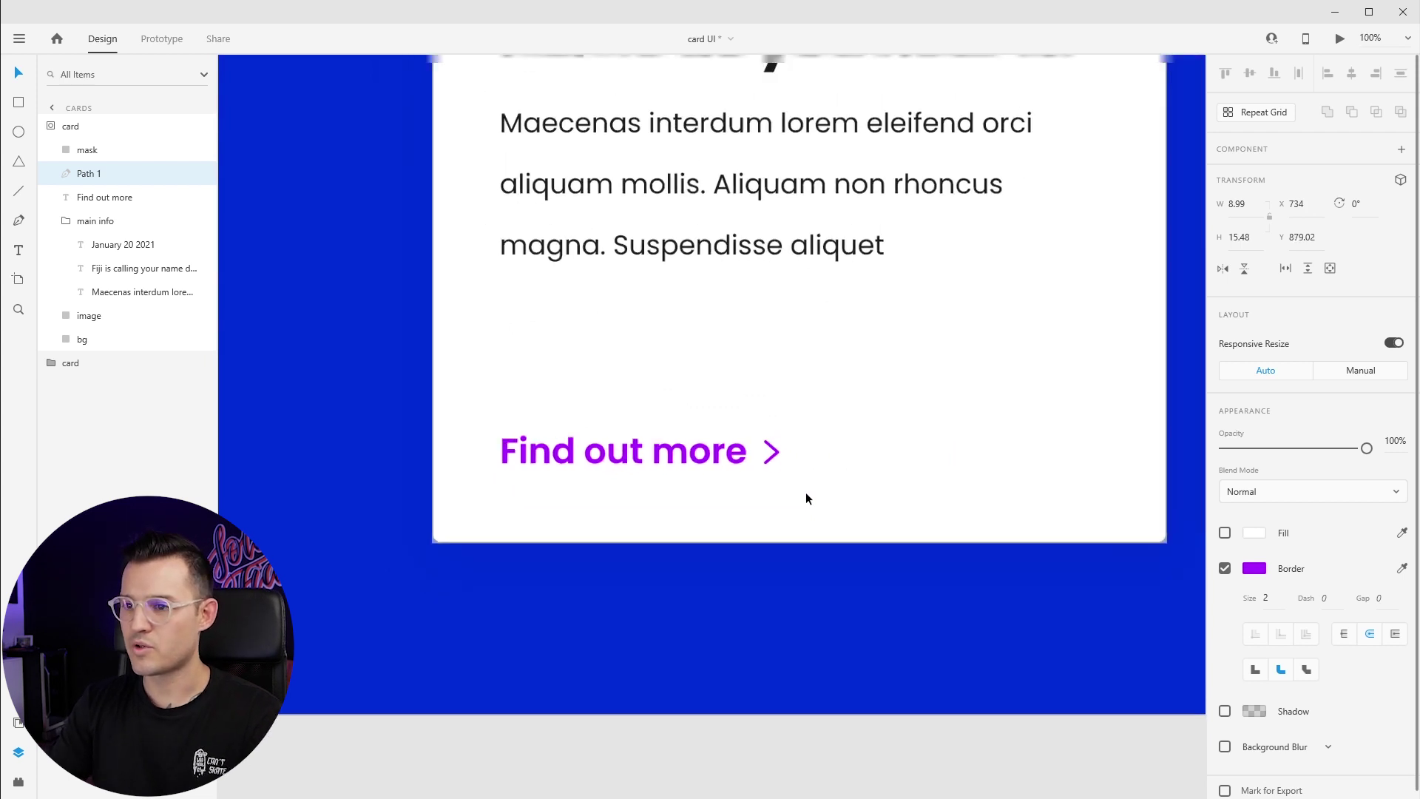
left_click_drag(806, 491, 671, 636)
Step: Group the chevron and Find out more text together as Group 4
left_click(111, 197, "shift")
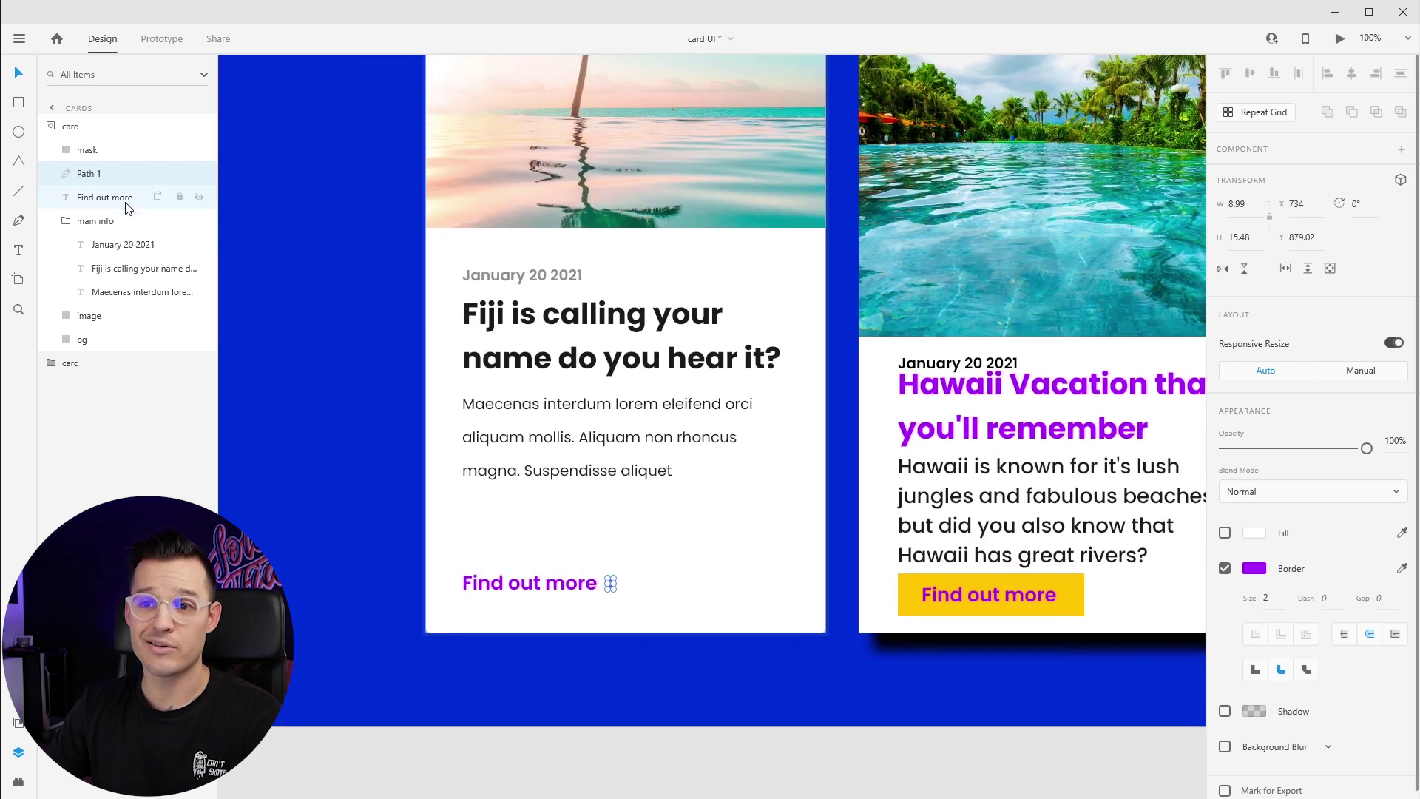
key("ctrl+g")
scroll(574, 536, "up", 2)
scroll(574, 536, "right", 3)
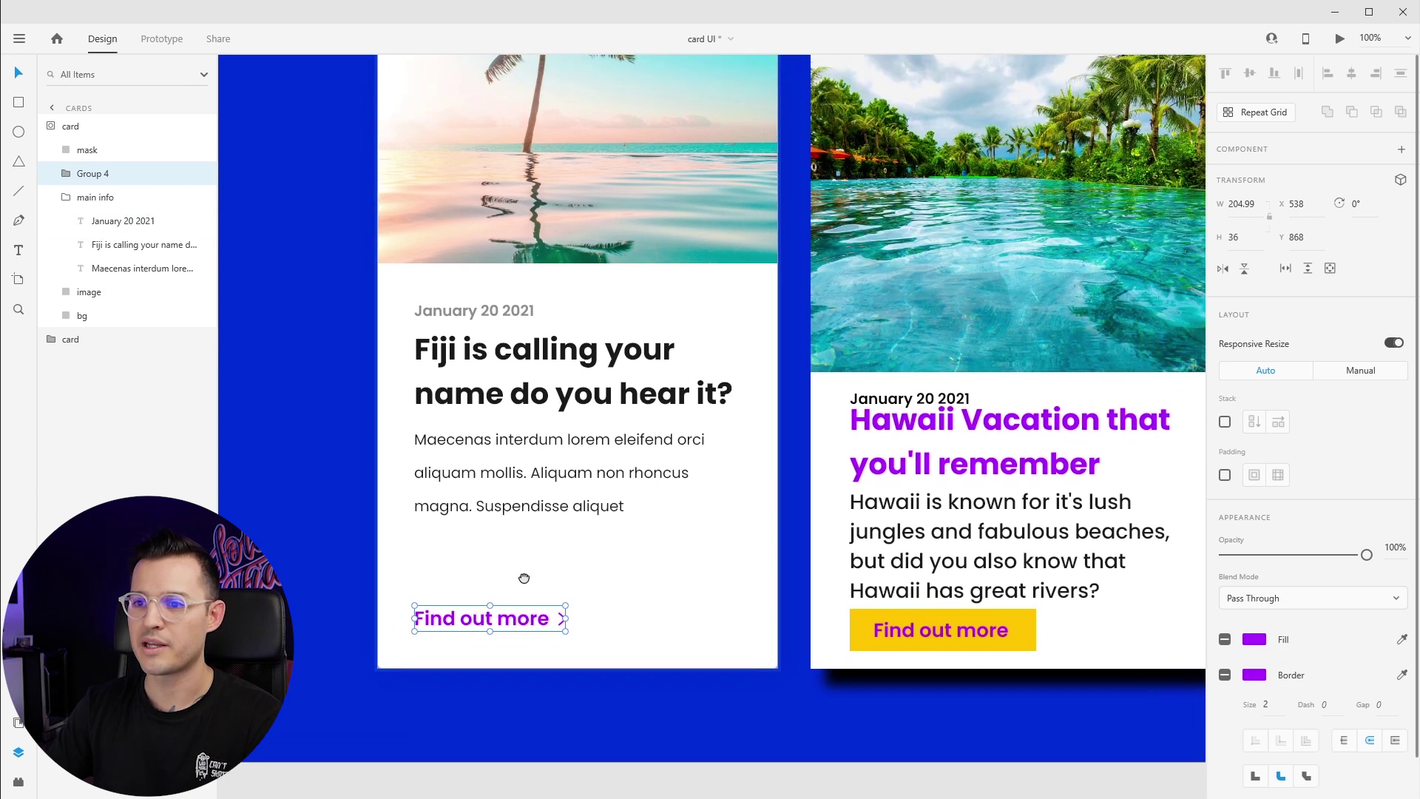
left_click(734, 452)
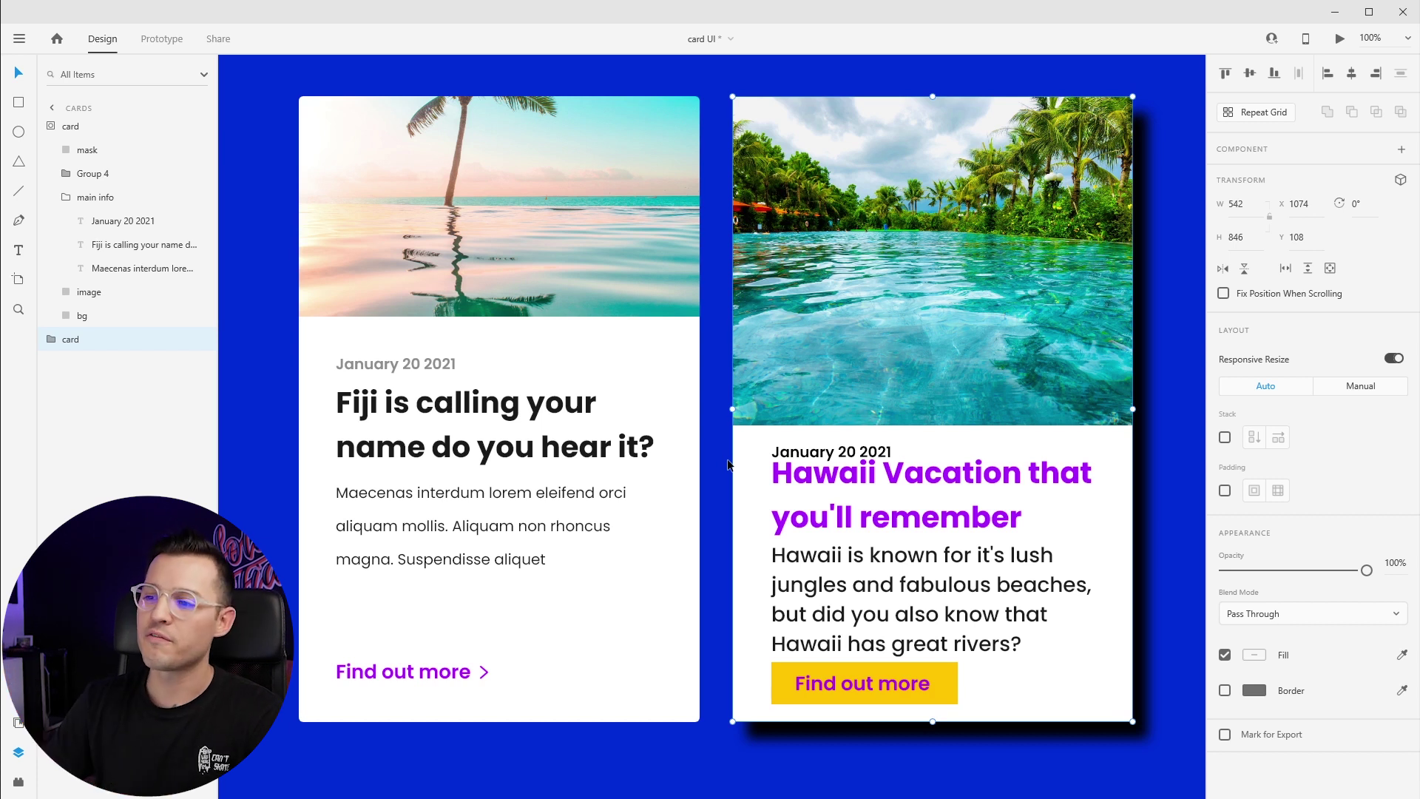
left_click_drag(917, 316, 911, 333)
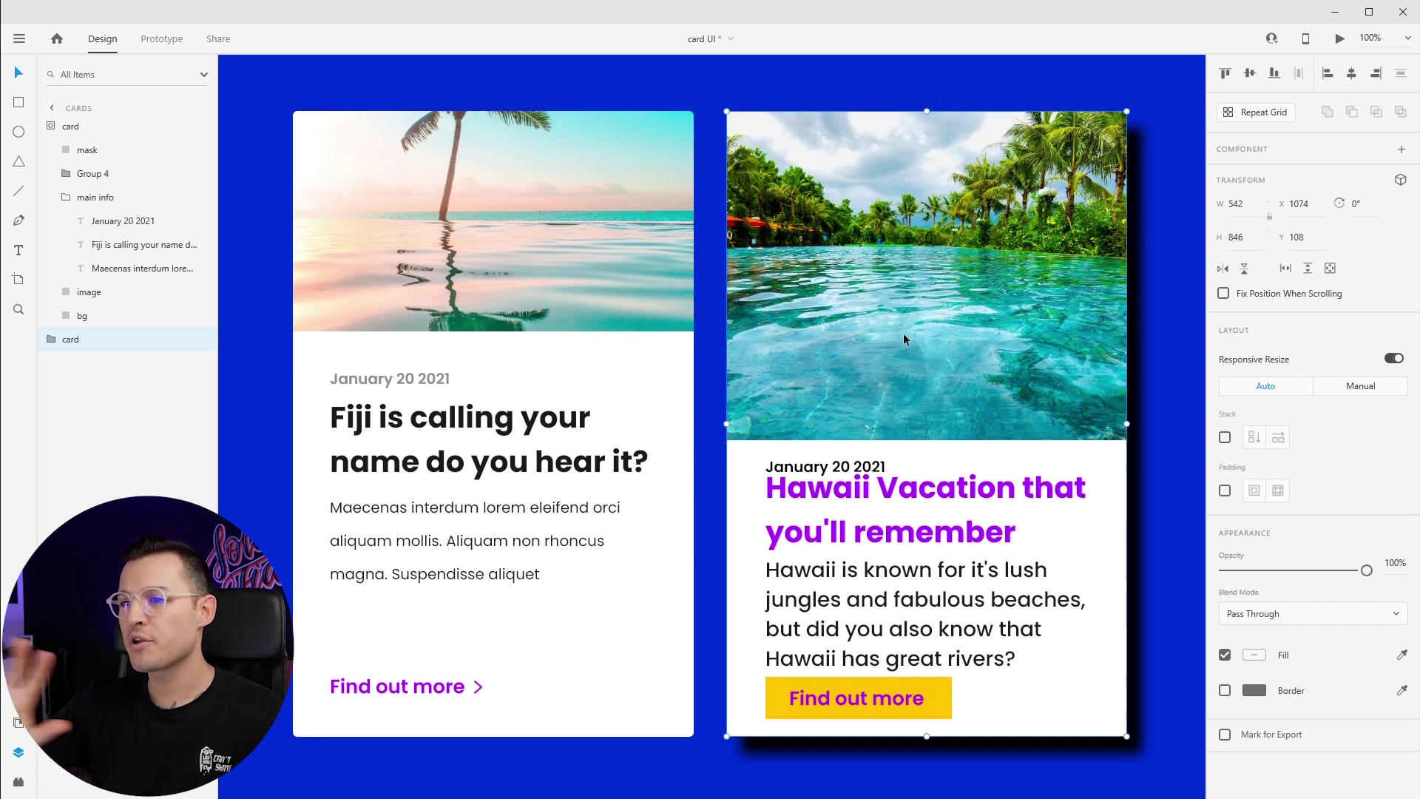